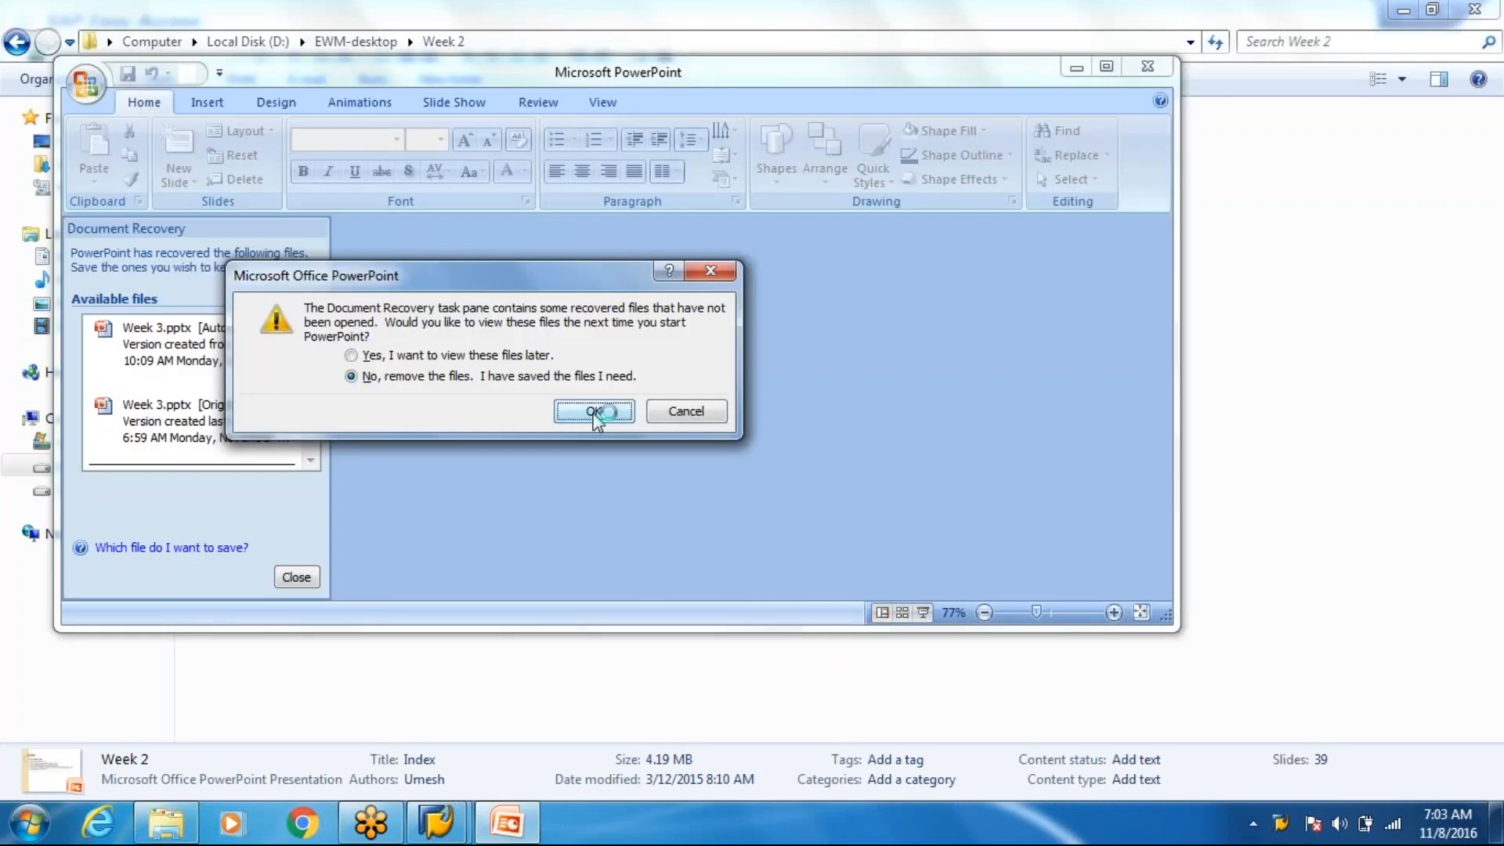
Step: Discard the recovered PowerPoint files and open the Week 3 presentation from the Week 3 folder in a maximized window
{"action": "left_click", "coordinate": [596, 411]}
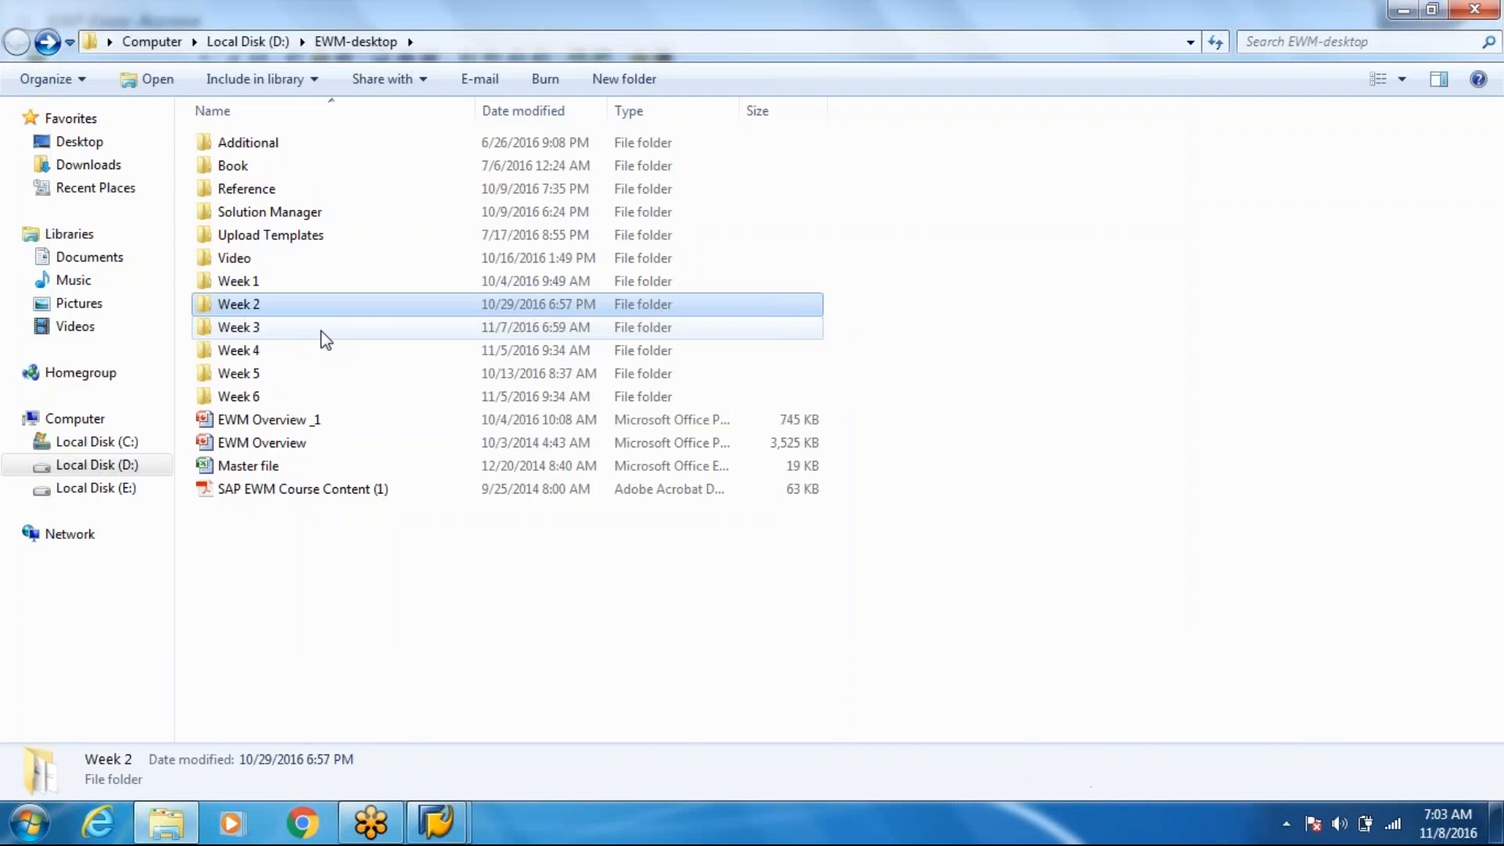
{"action": "double_click", "coordinate": [323, 329]}
{"action": "double_click", "coordinate": [313, 235]}
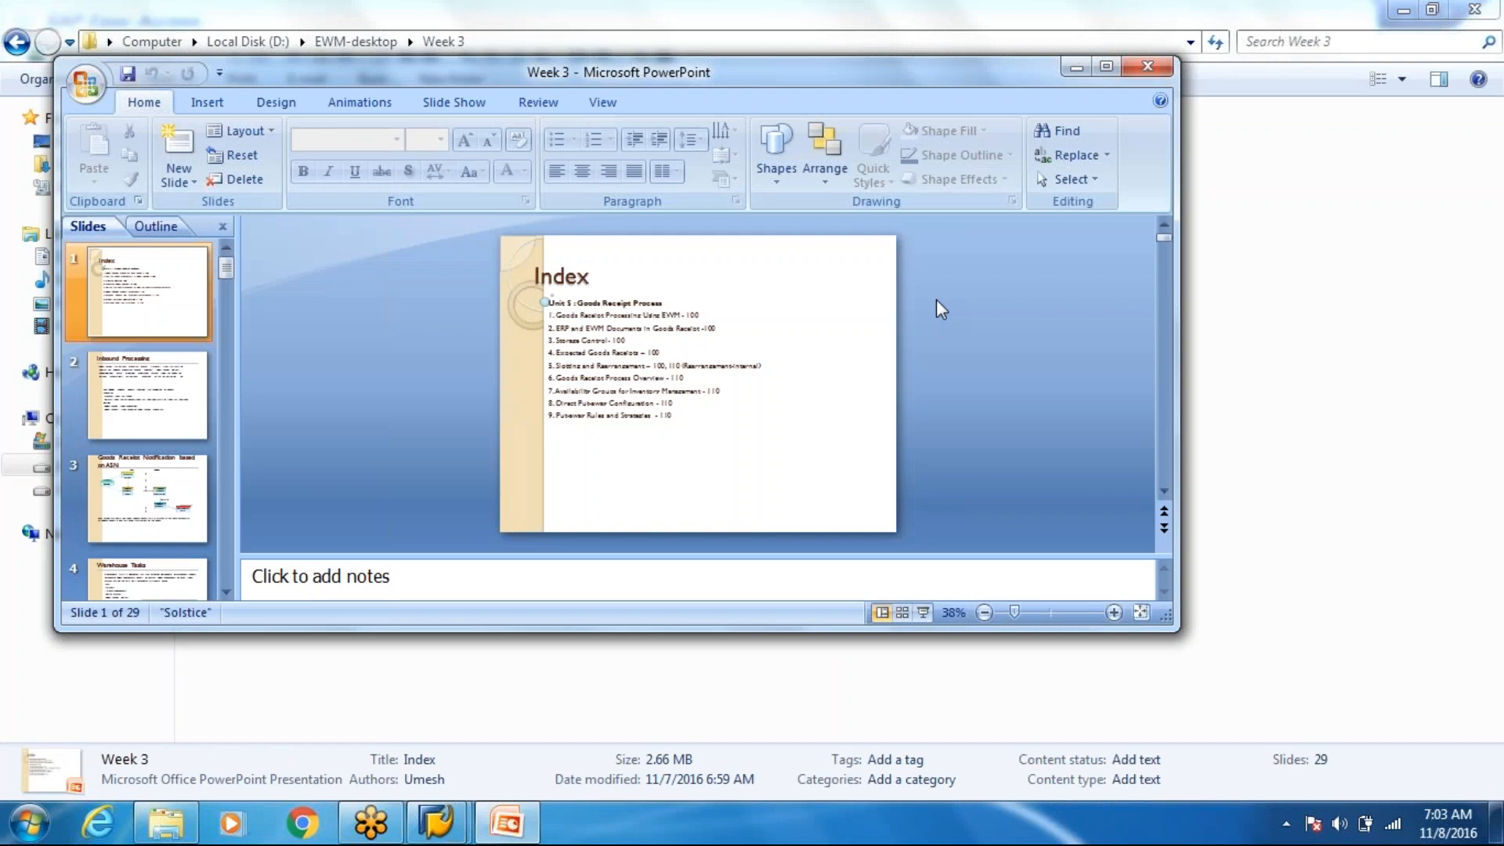
{"action": "double_click", "coordinate": [772, 64]}
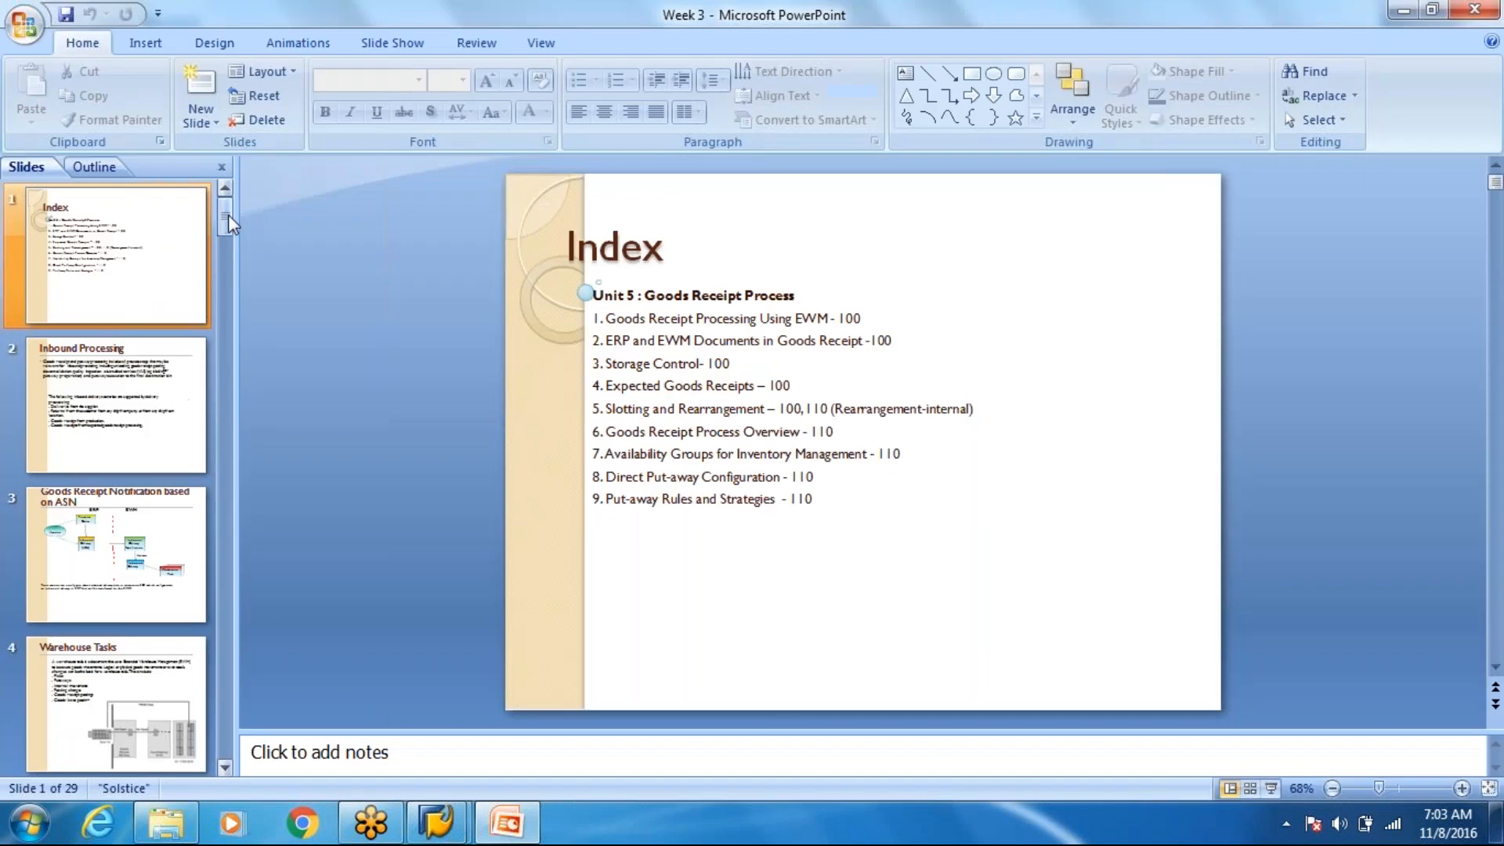
Step: Go to slide 17 on goods receipt notification for purchase and production orders and read its EGR transactions
{"action": "left_click_drag", "start_coordinate": [229, 224], "coordinate": [227, 376]}
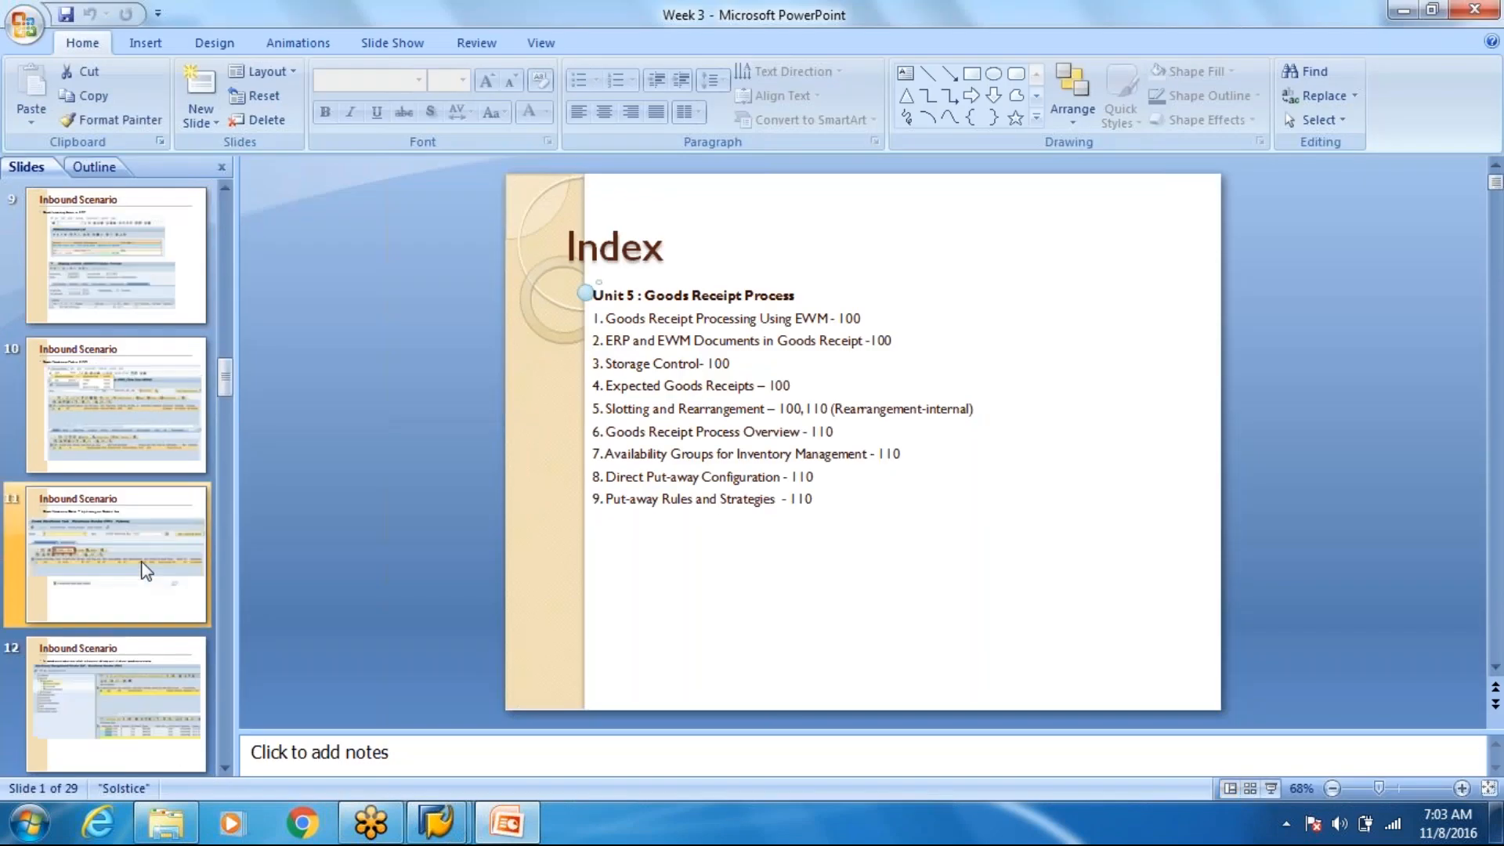
{"action": "scroll", "coordinate": [134, 554], "scroll_direction": "down", "scroll_amount": 4}
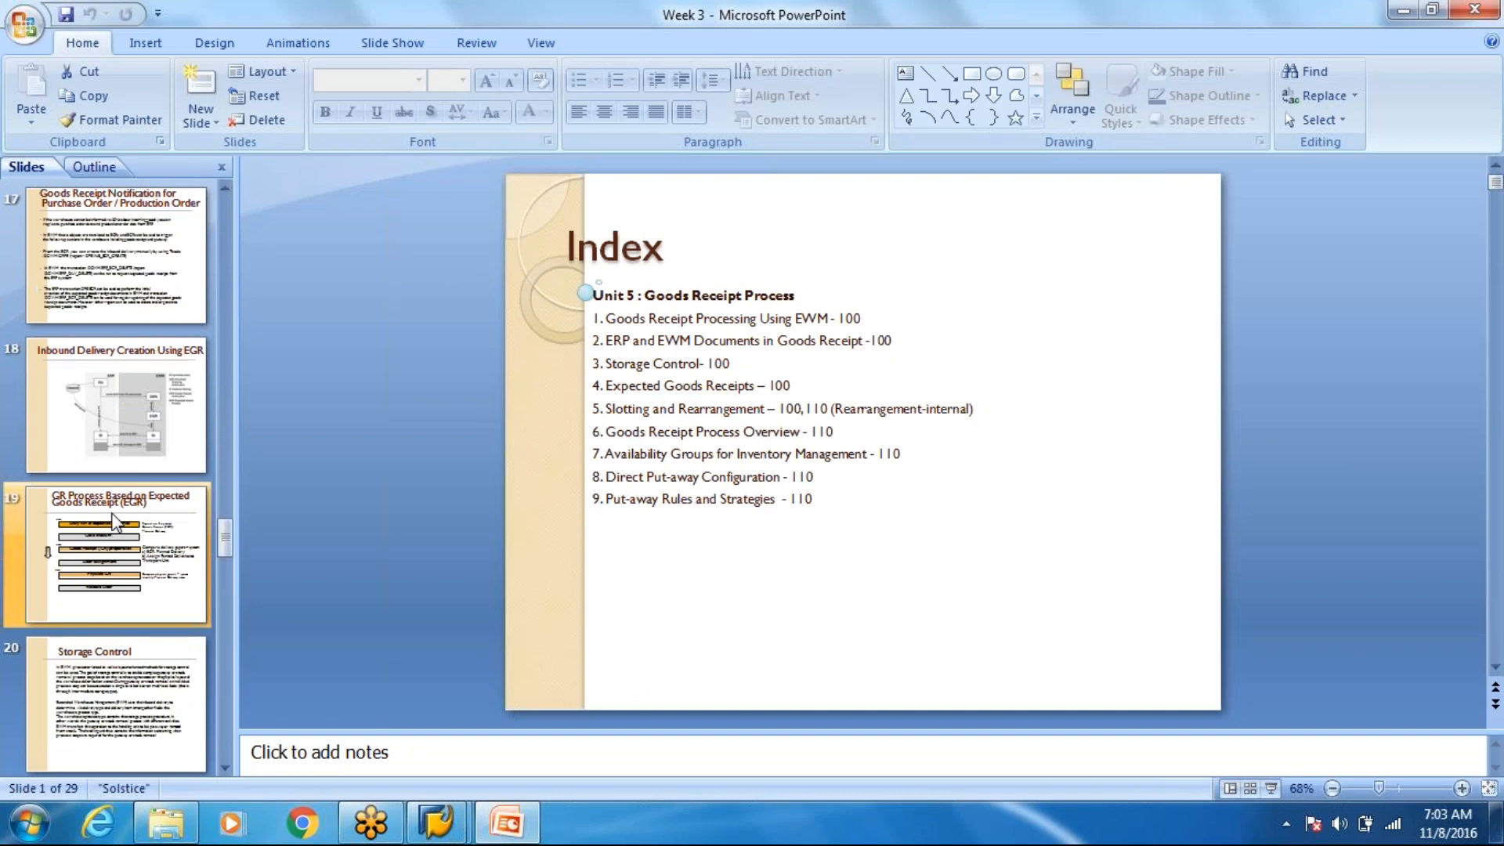
{"action": "left_click", "coordinate": [135, 264]}
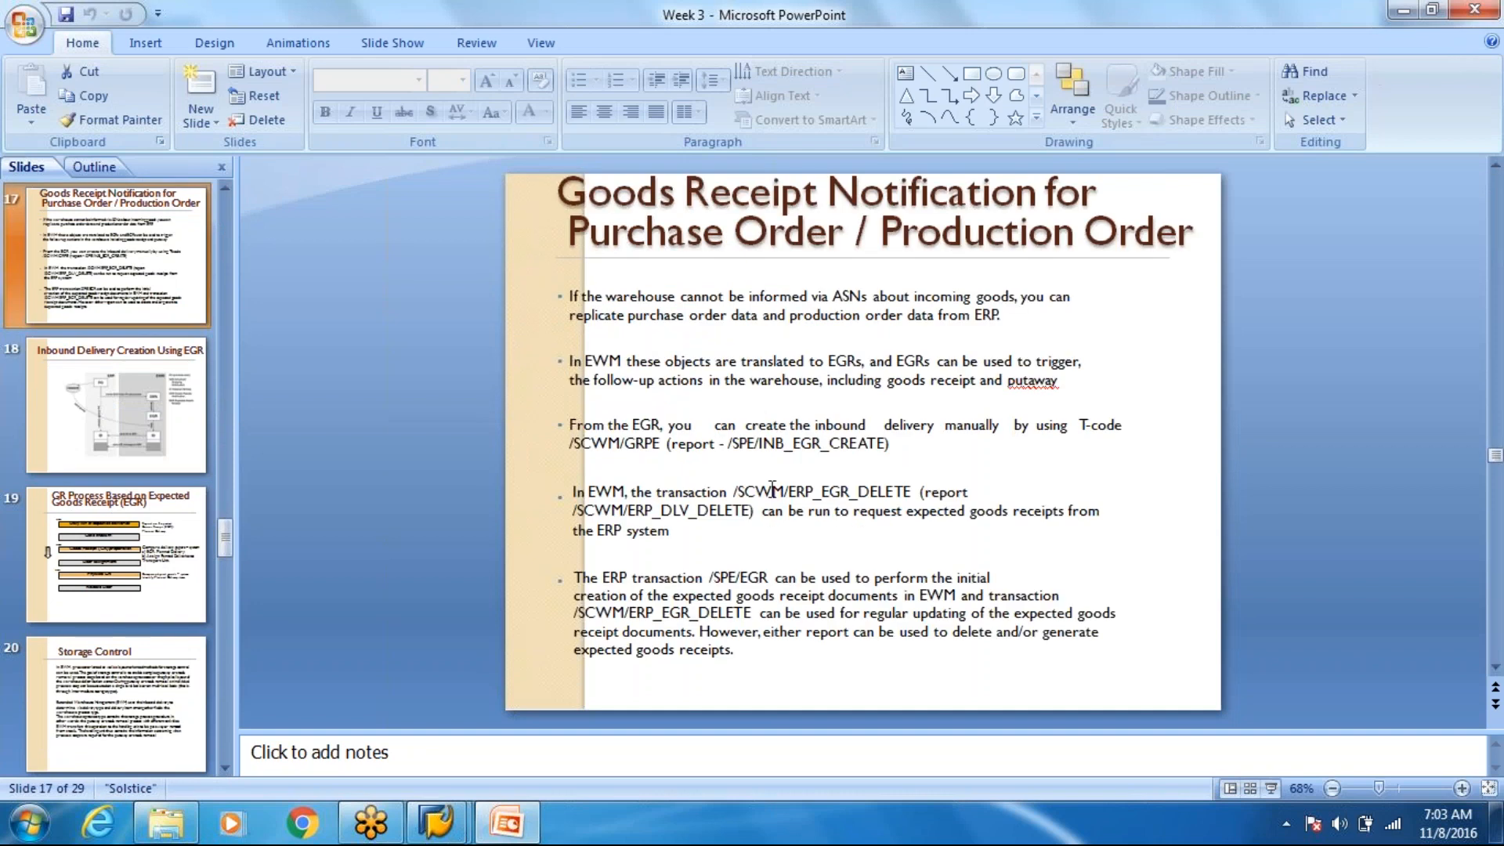
{"action": "left_click", "coordinate": [771, 489]}
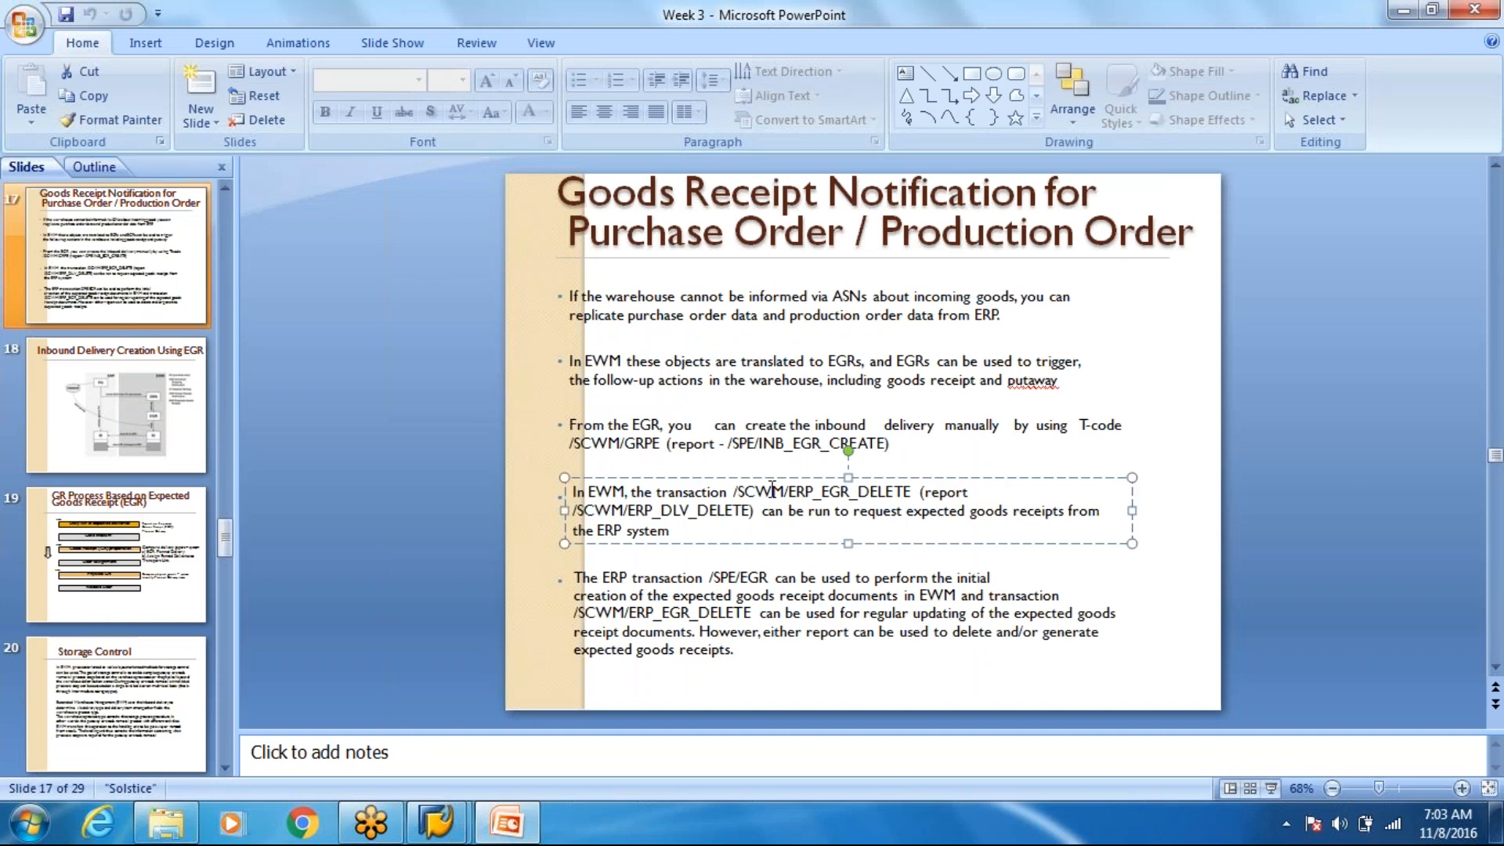
{"action": "left_click", "coordinate": [1191, 579]}
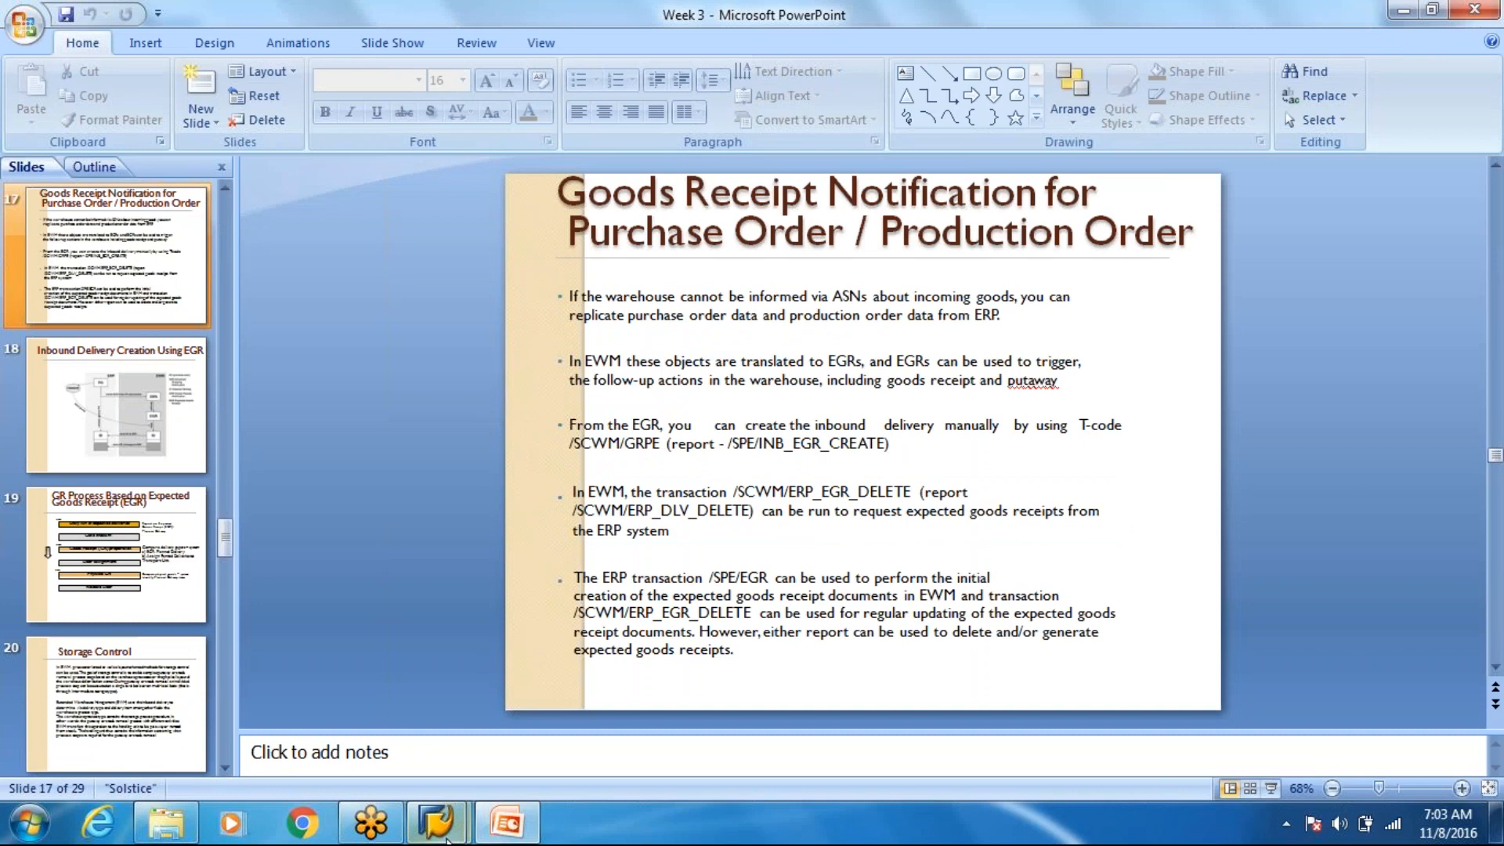
Step: Switch to SAP Easy Access, open transaction /n/scwm/egr and search for all expected goods receipts
{"action": "mouse_move", "coordinate": [448, 836]}
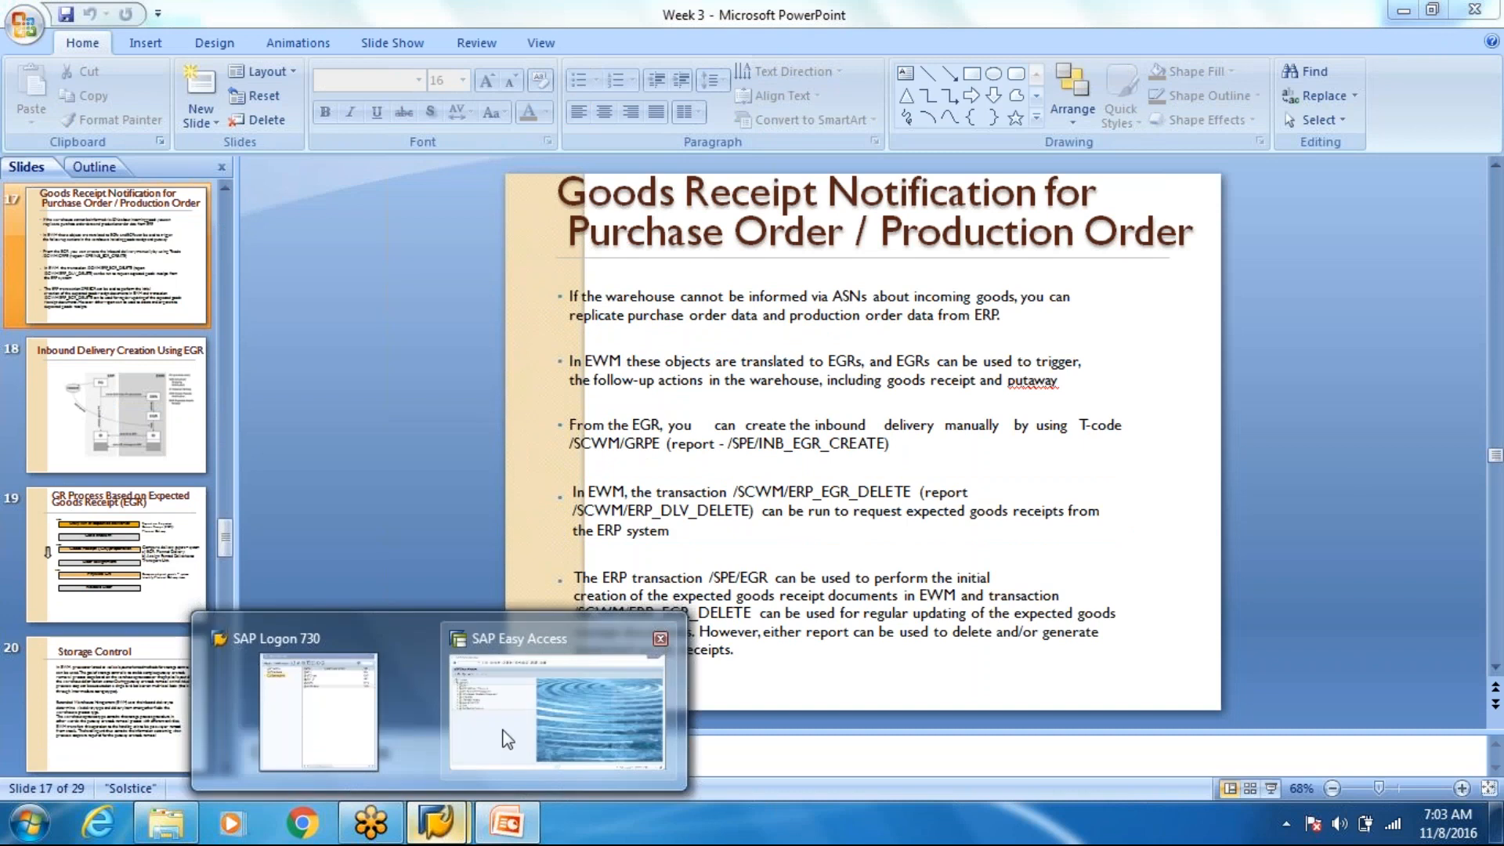
{"action": "left_click", "coordinate": [507, 739]}
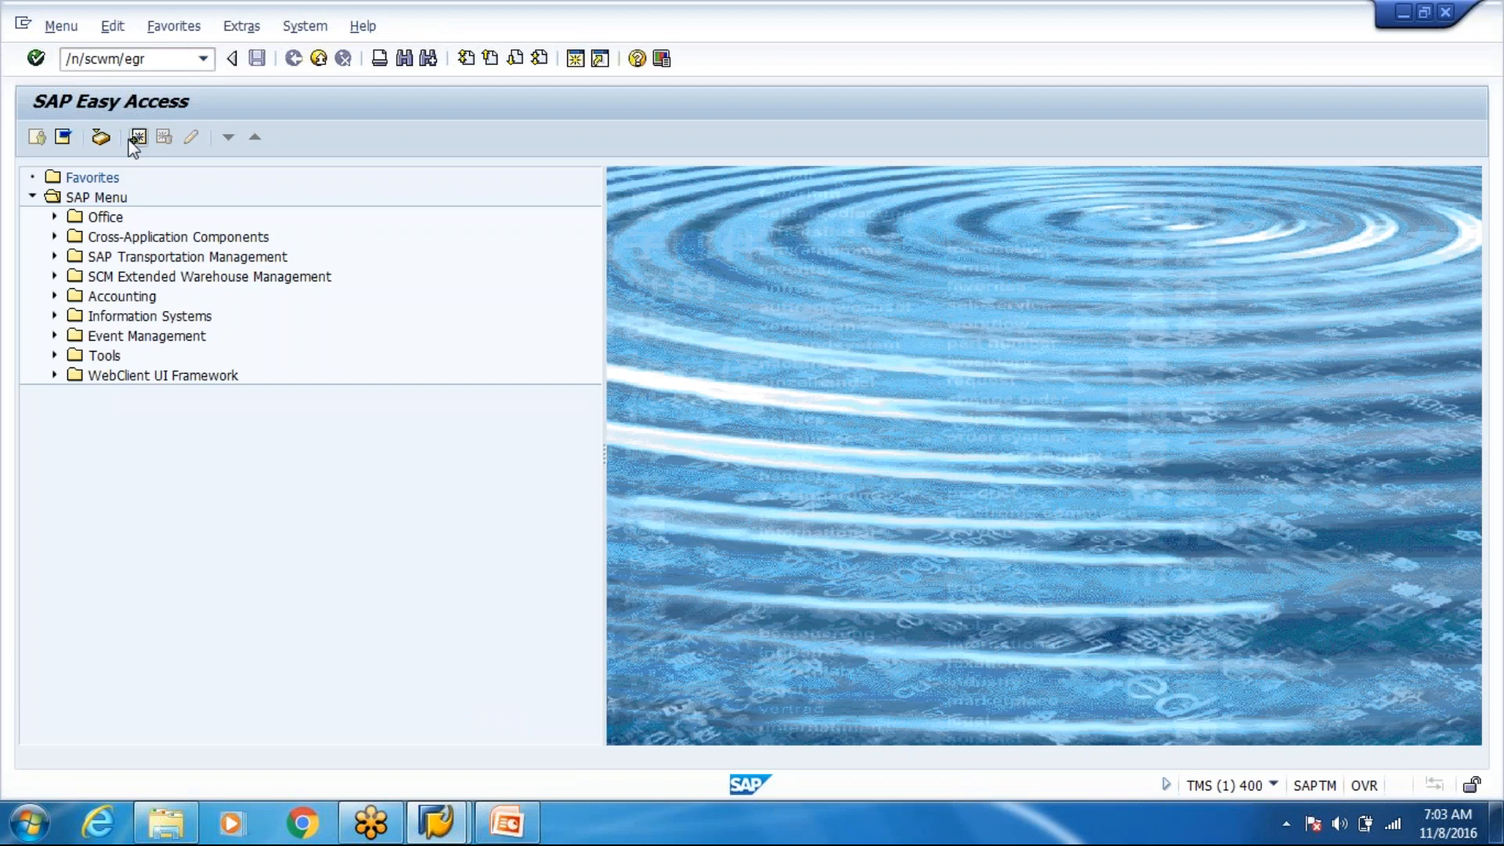
{"action": "key", "text": "Return"}
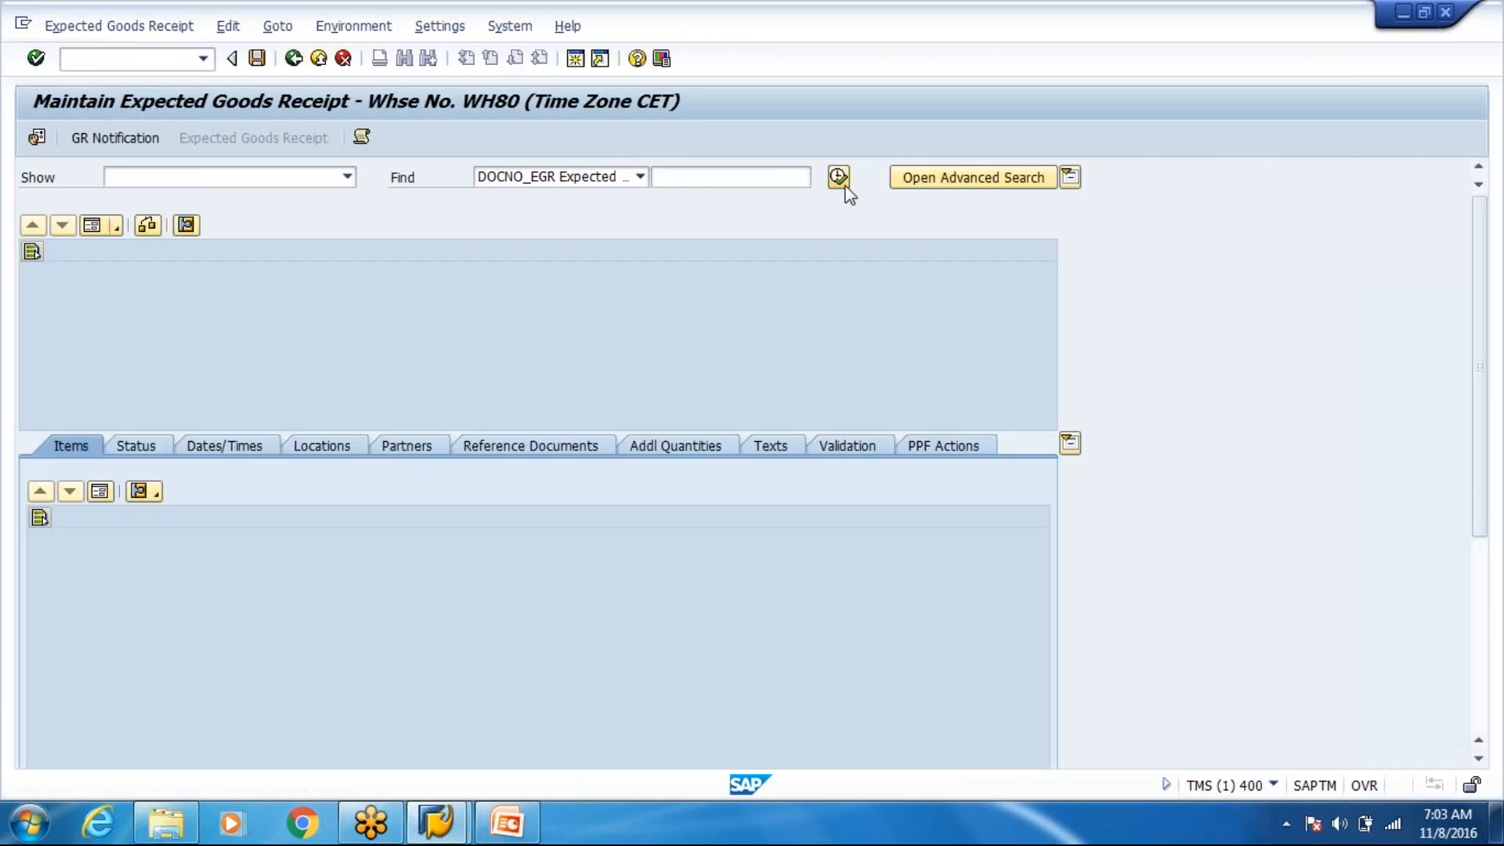
{"action": "left_click", "coordinate": [845, 186]}
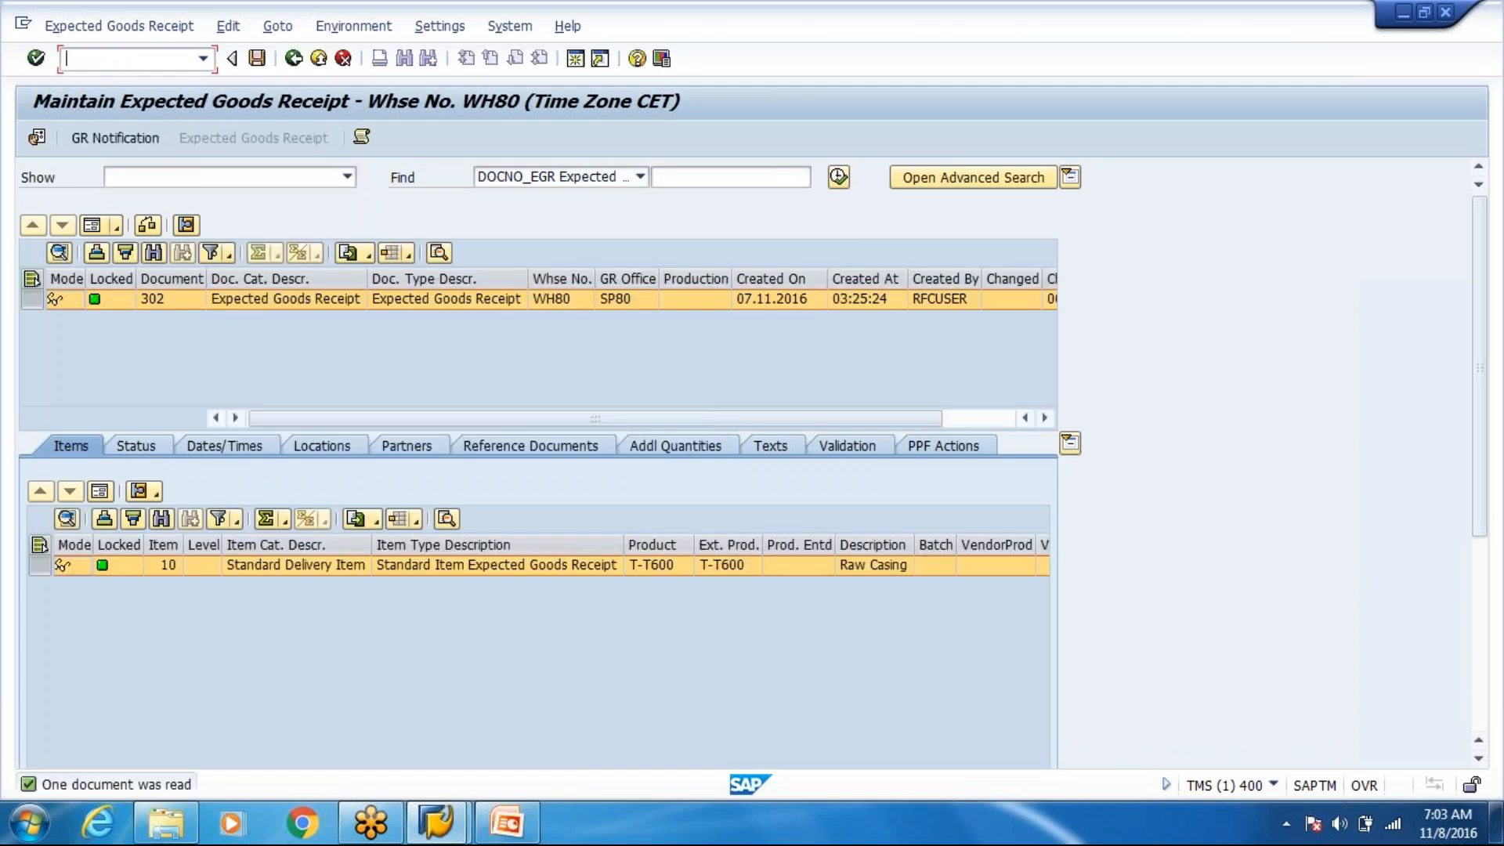
Step: Copy the transaction code /SCWM/GRPE from slide 17 of the Week 3 presentation and return to SAP
{"action": "key", "text": "alt+Tab"}
{"action": "left_click", "coordinate": [579, 445]}
{"action": "left_click_drag", "start_coordinate": [666, 444], "coordinate": [566, 444]}
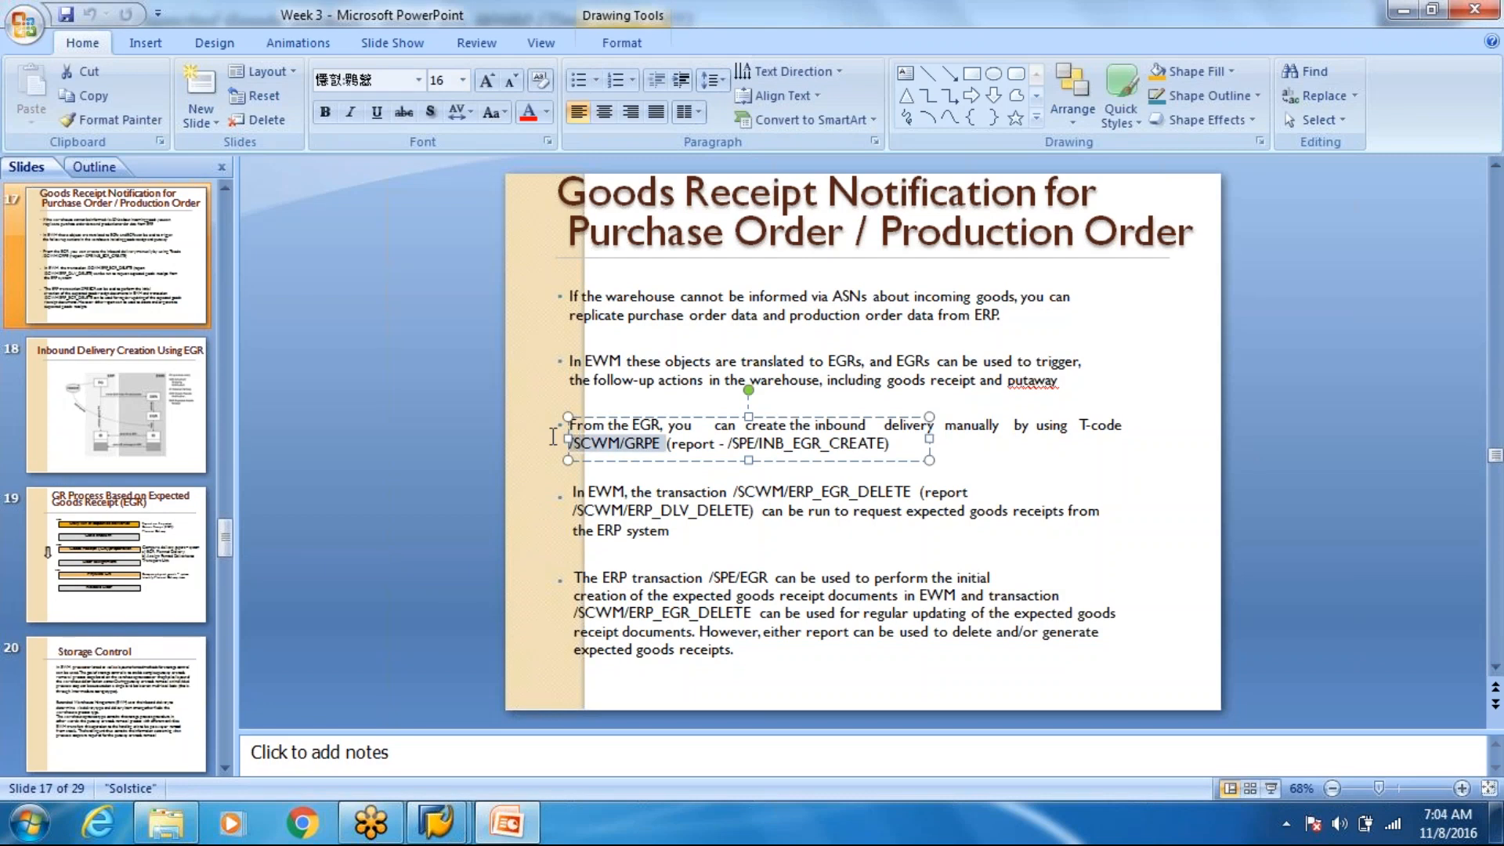
{"action": "key", "text": "ctrl+c"}
{"action": "key", "text": "alt+Tab"}
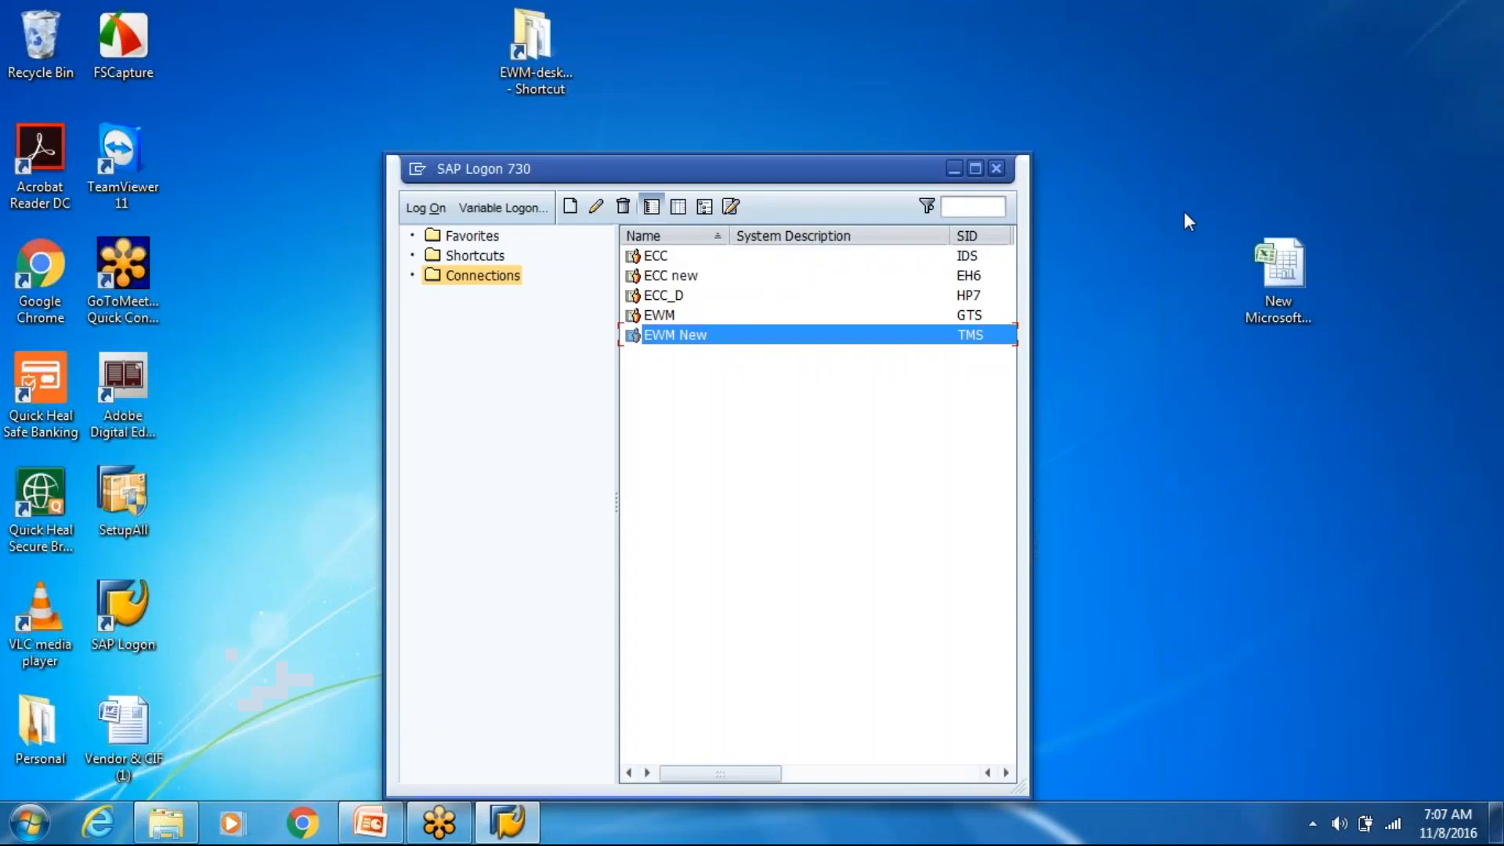
Step: Log on to the EWM New system in client 400 with the user name and password, ending any other logons
{"action": "double_click", "coordinate": [693, 337]}
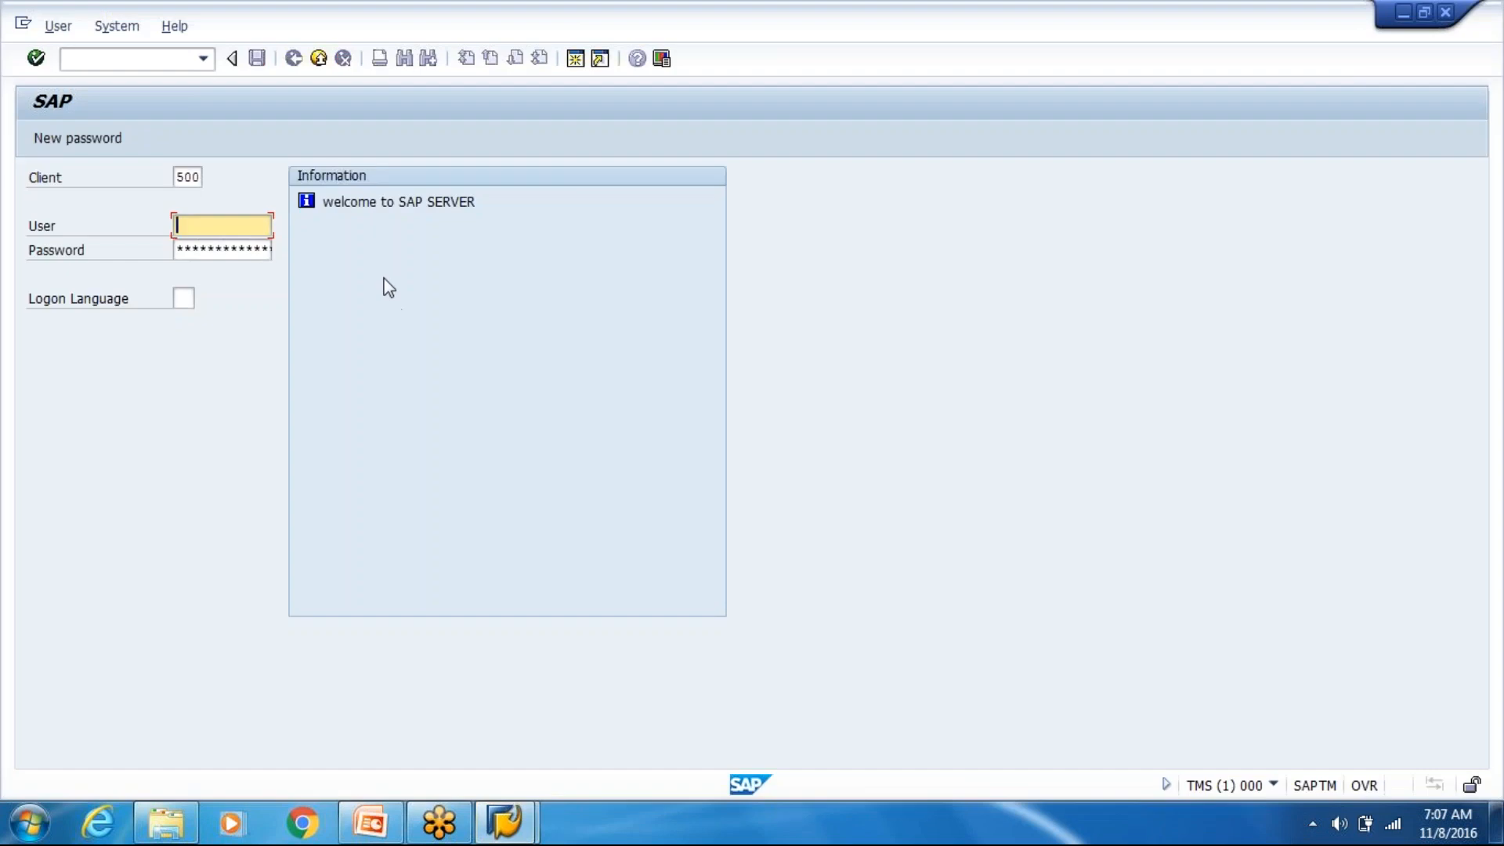
{"action": "type", "text": "400"}
{"action": "key", "text": "Tab"}
{"action": "type", "text": "trainer"}
{"action": "key", "text": "Tab"}
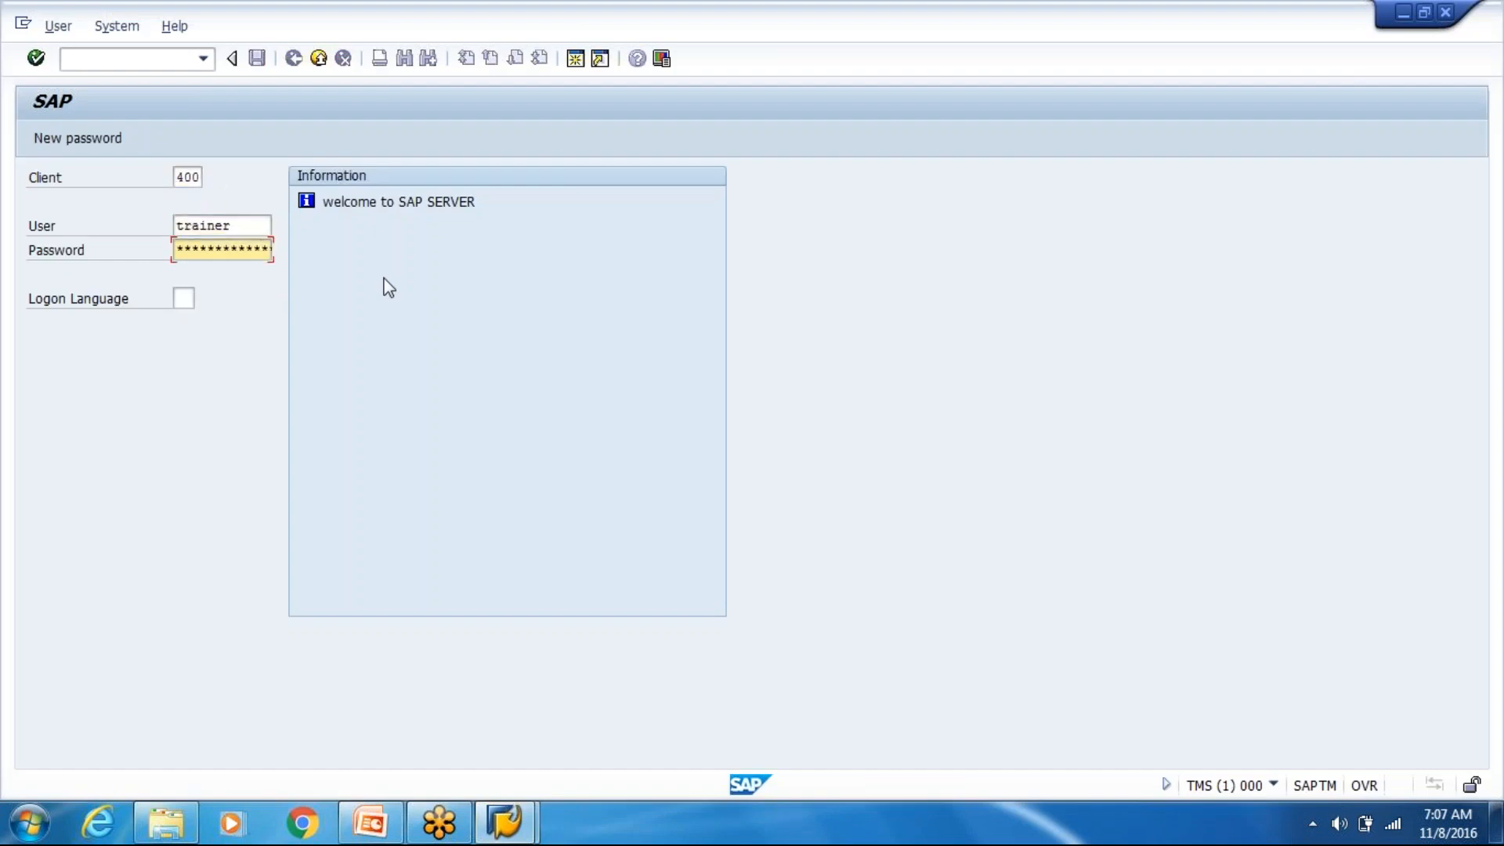
{"action": "type", "text": "*********"}
{"action": "key", "text": "Return"}
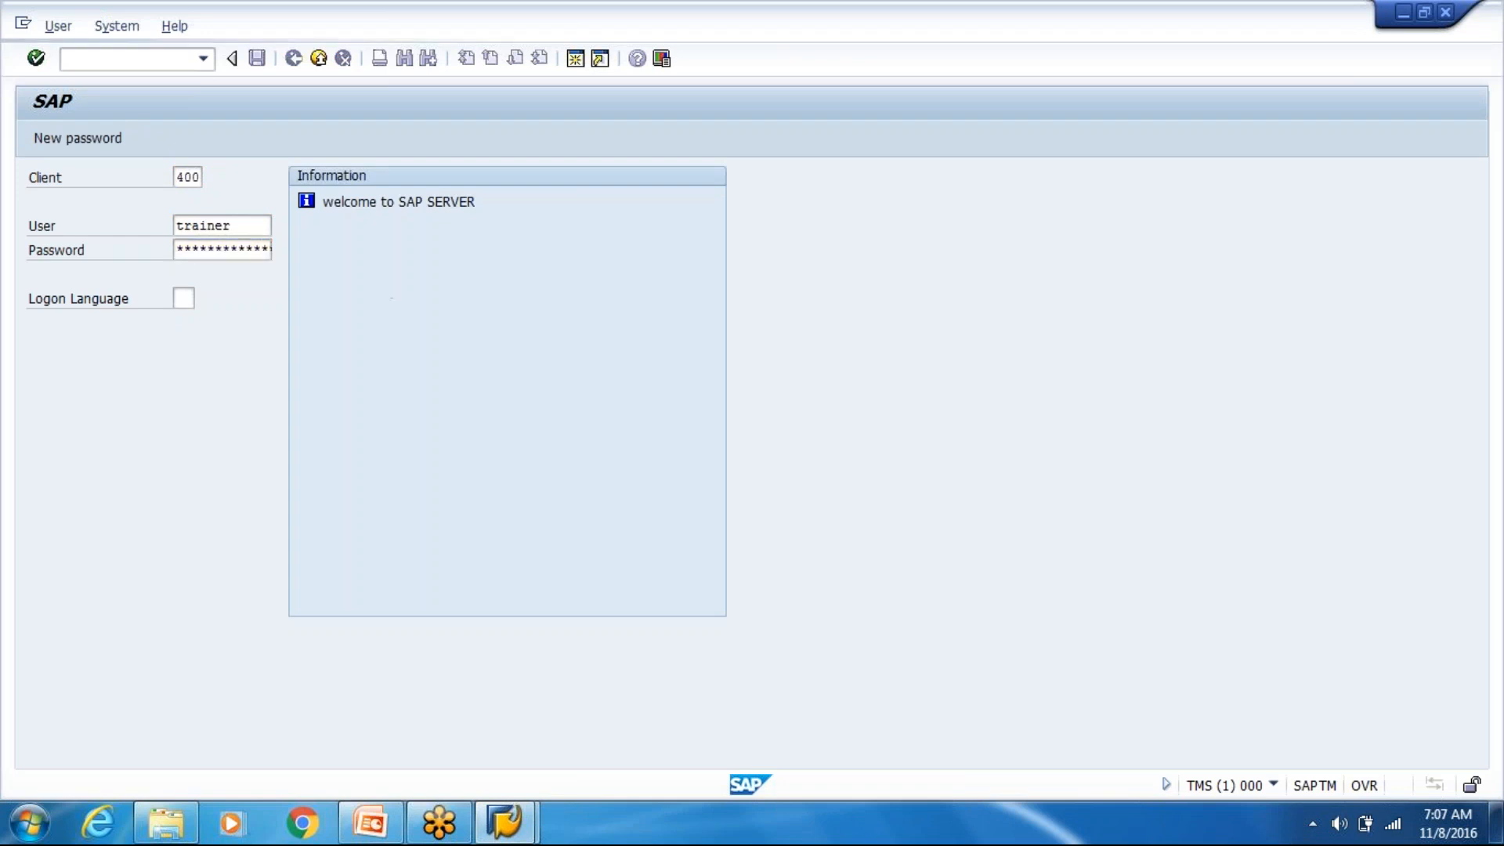
{"action": "left_click", "coordinate": [173, 623]}
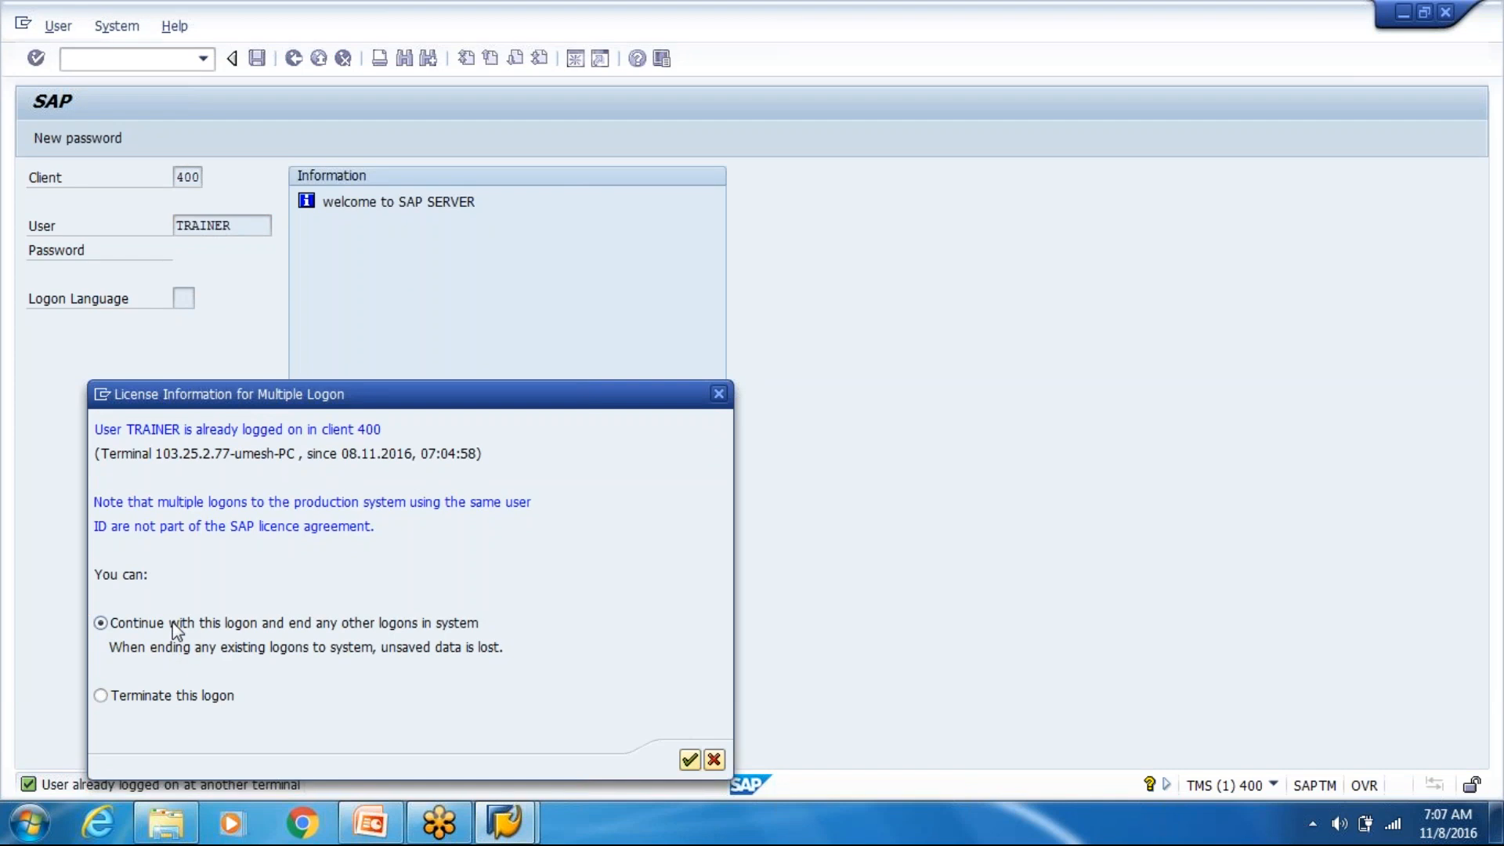
{"action": "key", "text": "Return"}
Step: Start transaction /n/scwm/egr to maintain expected goods receipts
{"action": "type", "text": "/n/scwm/"}
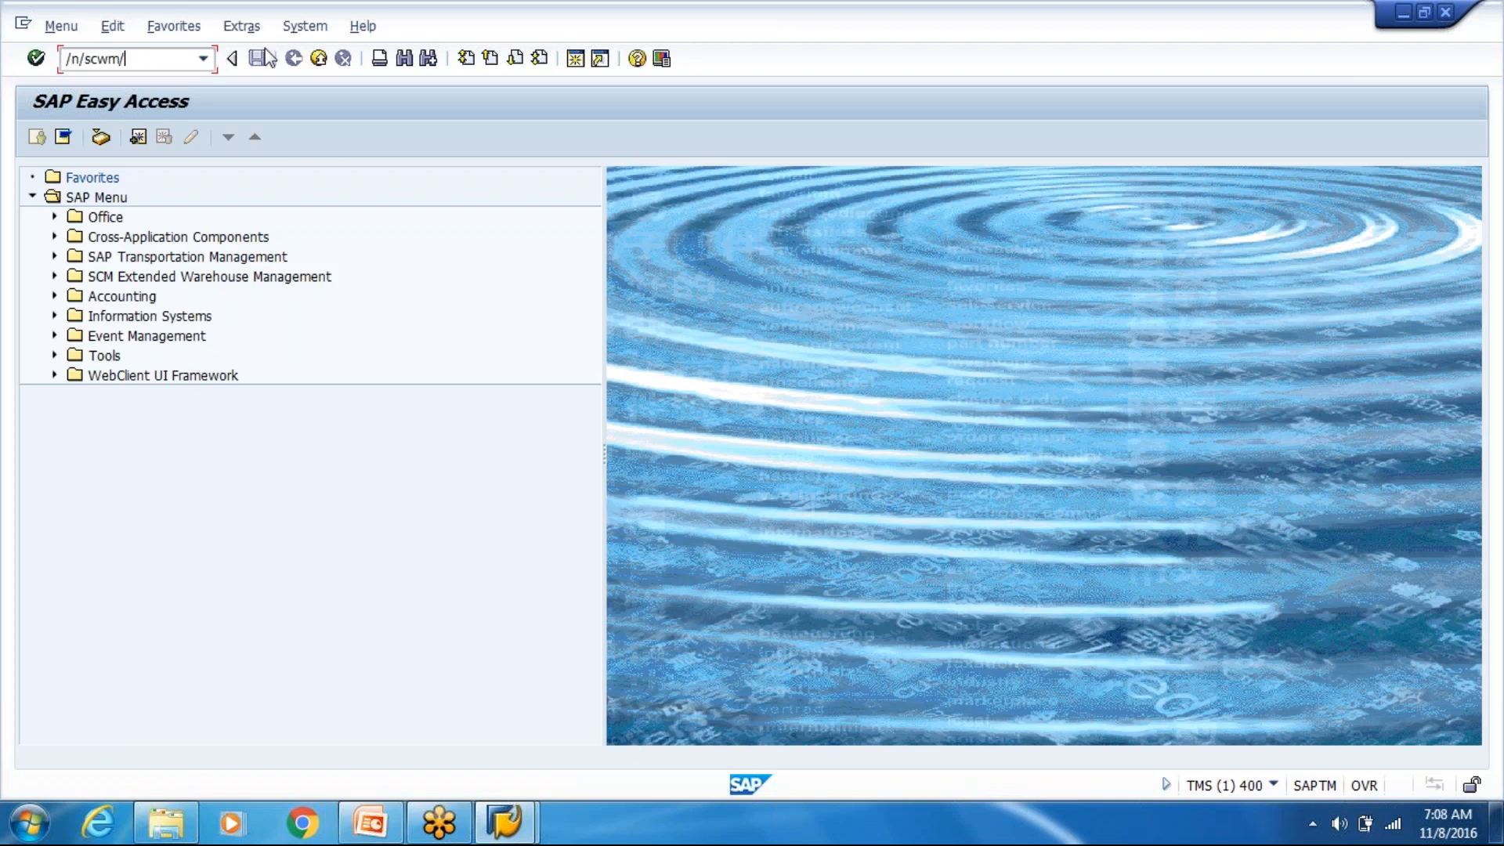
{"action": "type", "text": "egr"}
{"action": "key", "text": "Return"}
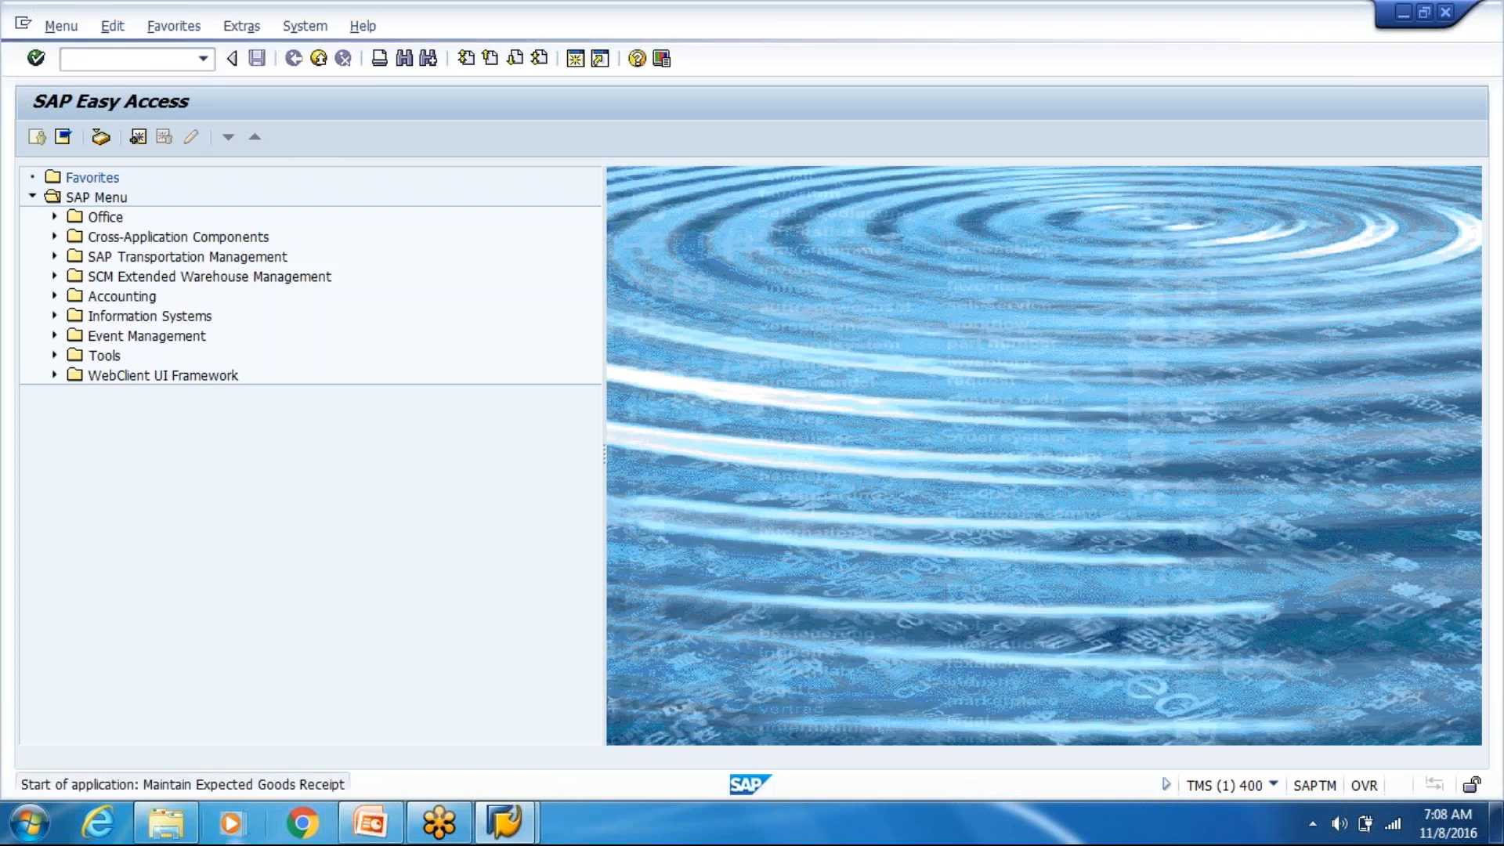
Step: Copy /SCWM/GRPE from the Week 3 slide in PowerPoint, and continue the unrestricted expected goods receipt search in SAP
{"action": "left_click", "coordinate": [383, 818]}
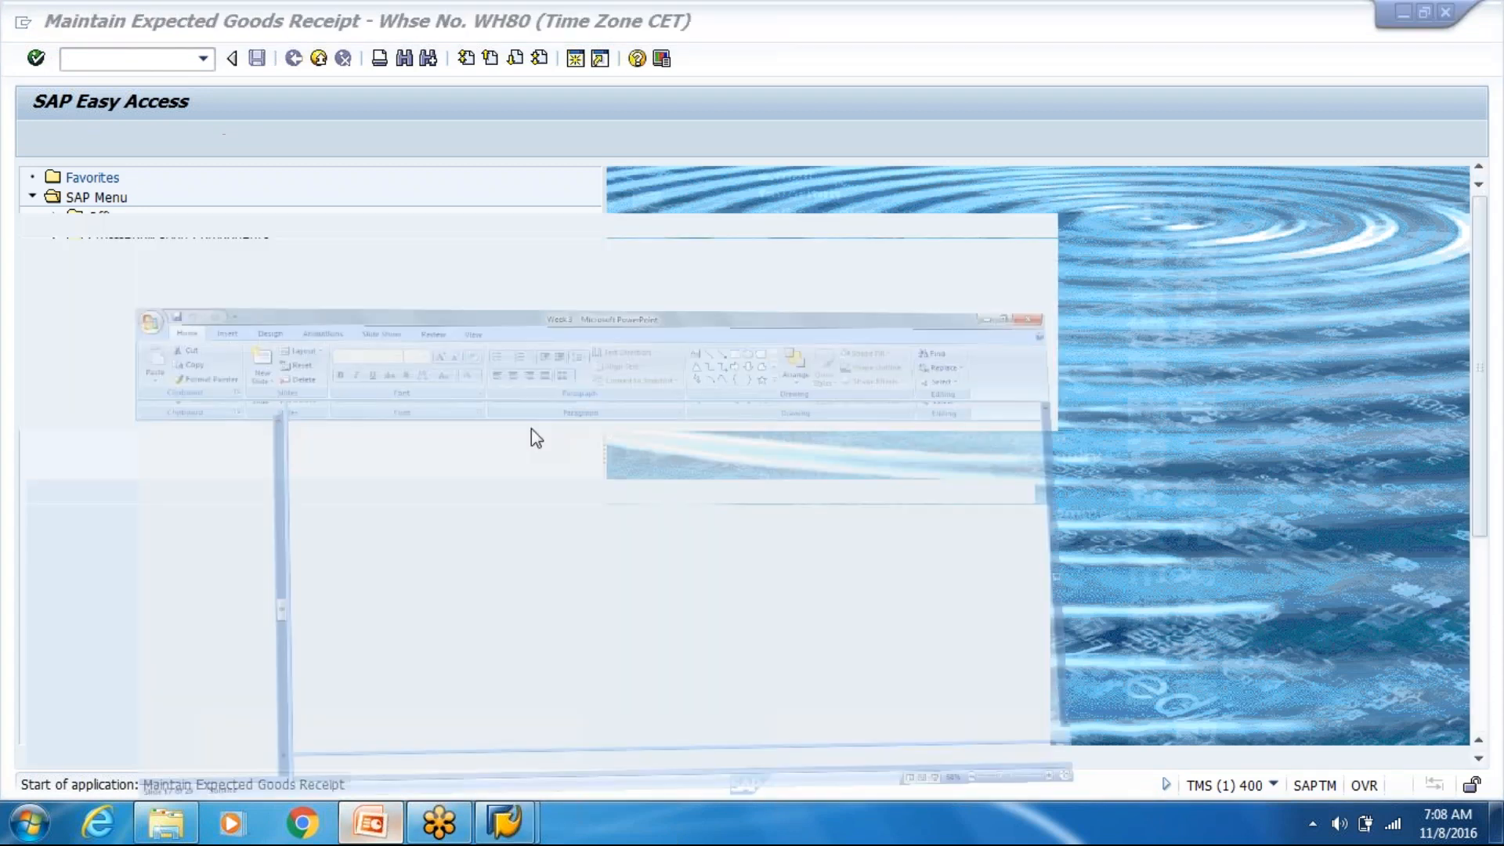
{"action": "key", "text": "ctrl+c"}
{"action": "key", "text": "alt+Tab"}
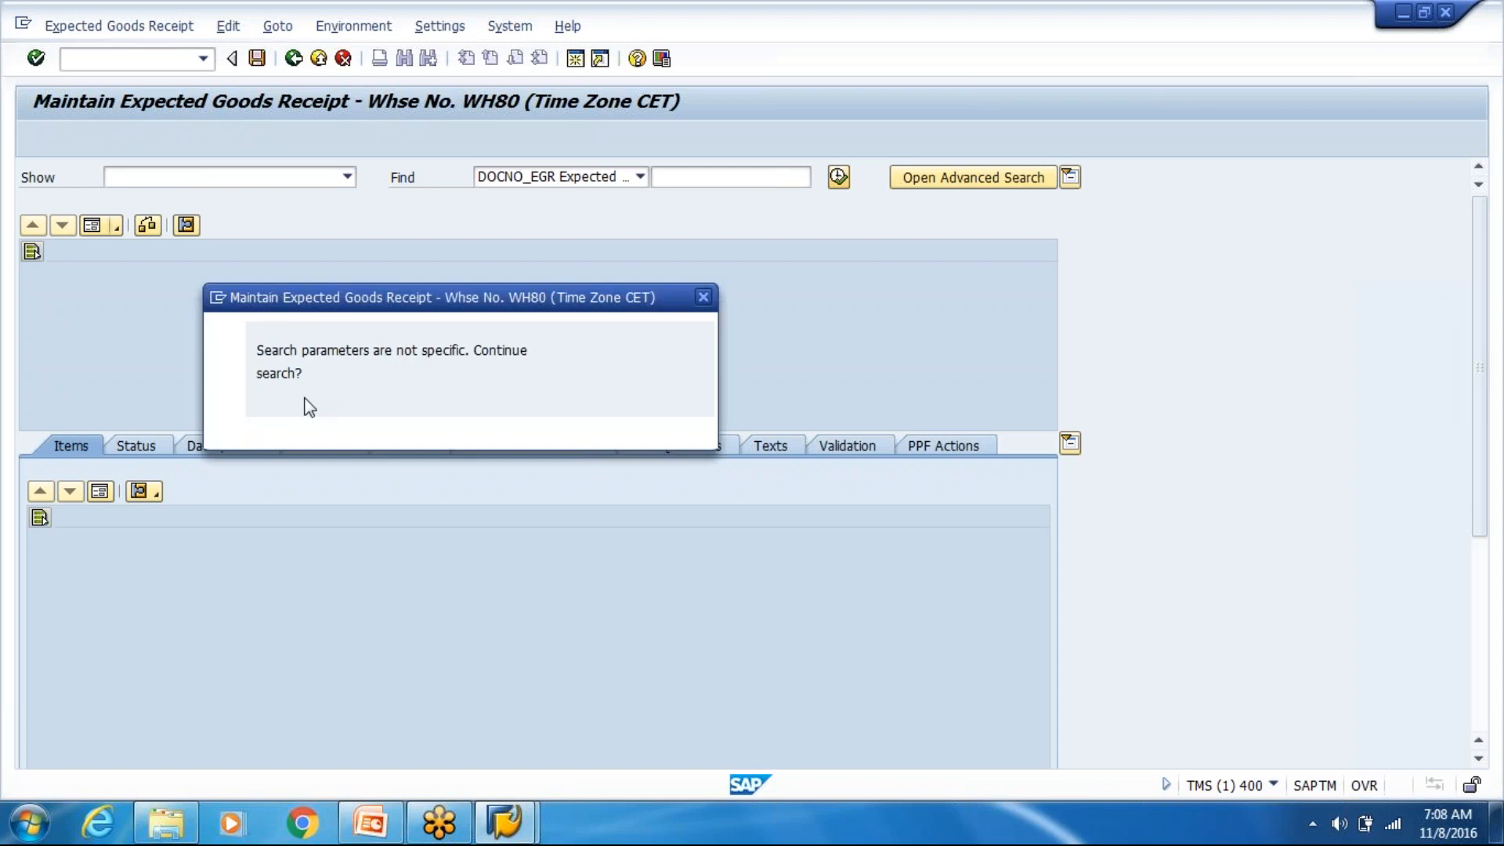
{"action": "left_click", "coordinate": [313, 428]}
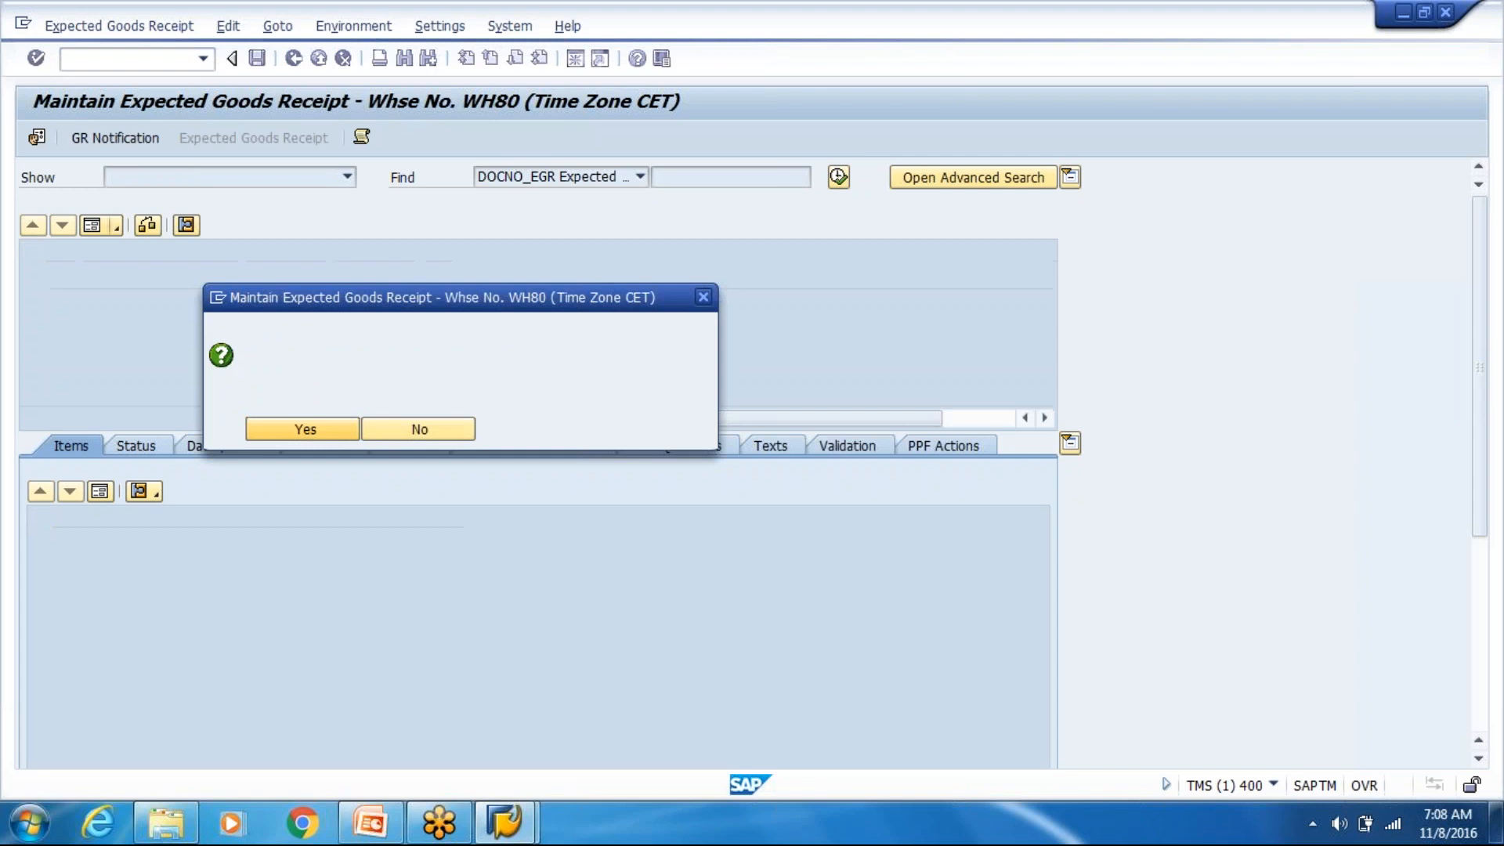
Step: Open the goods receipt preparation transaction /SCWM/GRPE in a new SAP session
{"action": "type", "text": "/o/"}
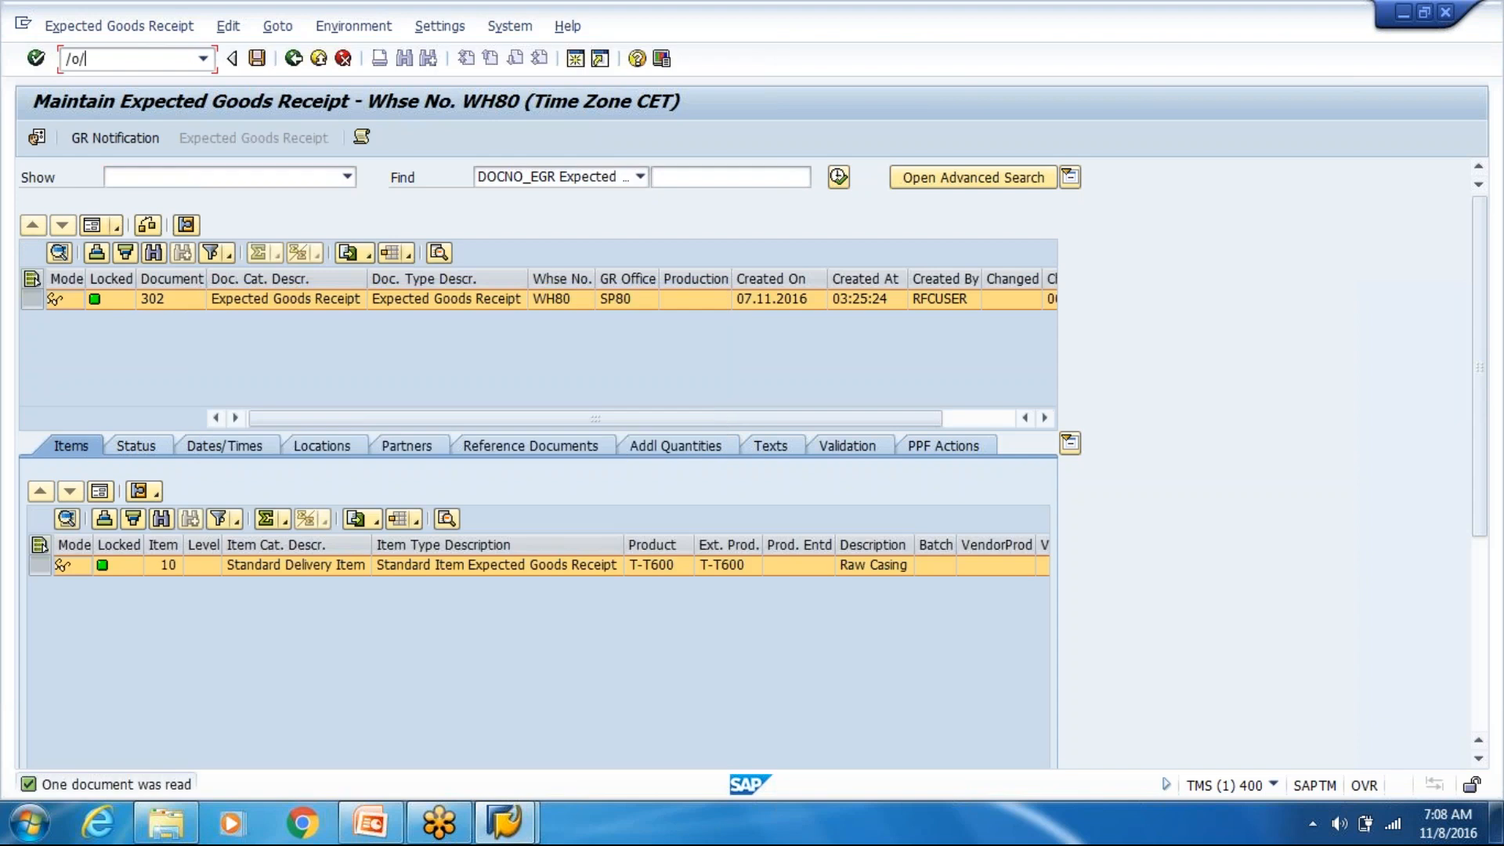
{"action": "key", "text": "BackSpace"}
{"action": "key", "text": "BackSpace"}
{"action": "key", "text": "BackSpace"}
{"action": "type", "text": "/SCWM/GRPE"}
{"action": "key", "text": "Return"}
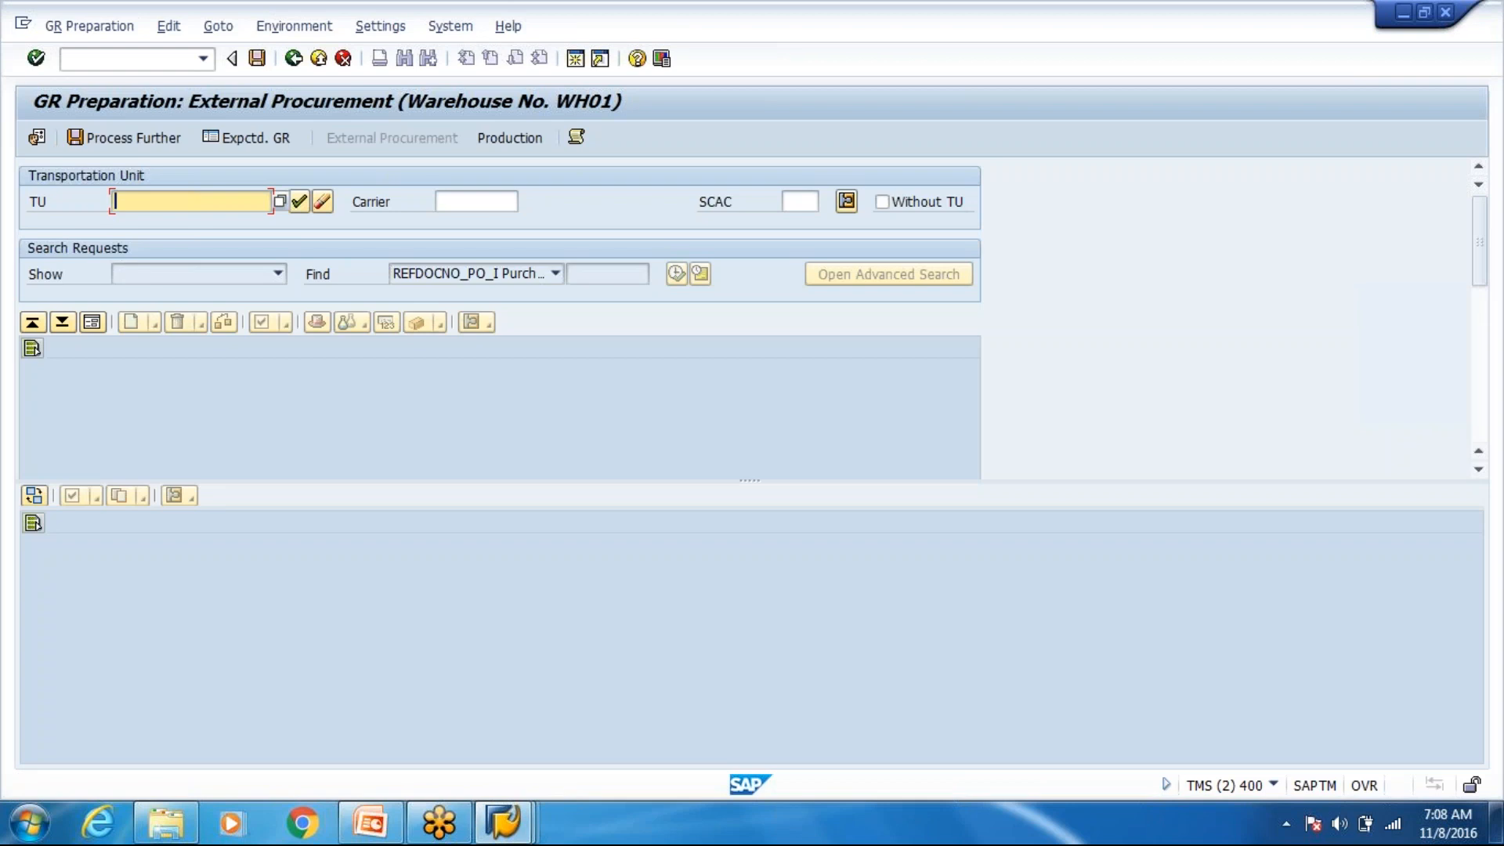
Step: Set goods receipt preparation to work without a TU, and get the purchase order number from the expected goods receipt item's reference documents
{"action": "left_click", "coordinate": [885, 206]}
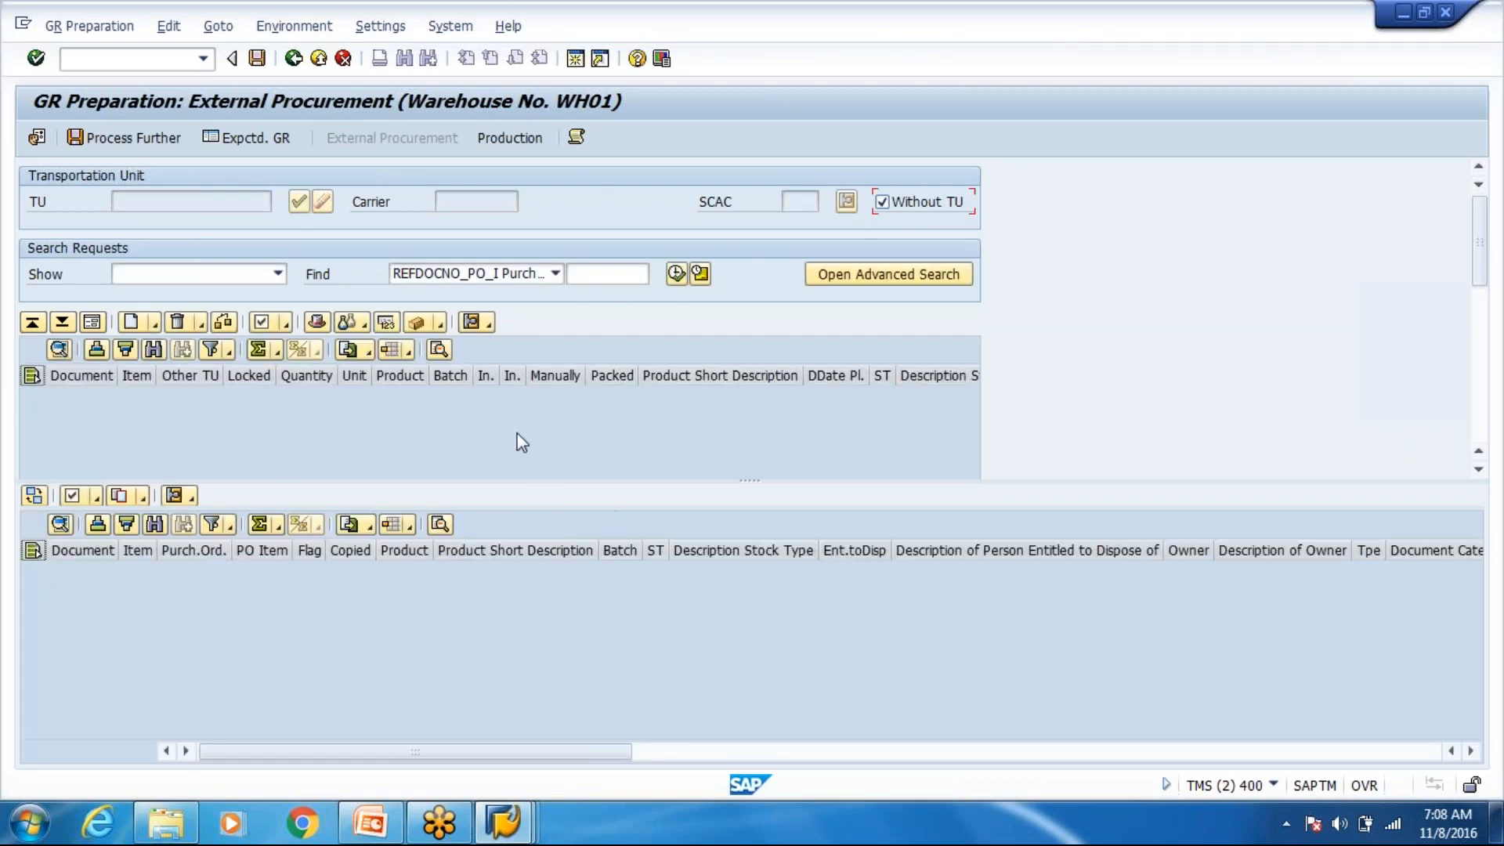
{"action": "left_click", "coordinate": [578, 276]}
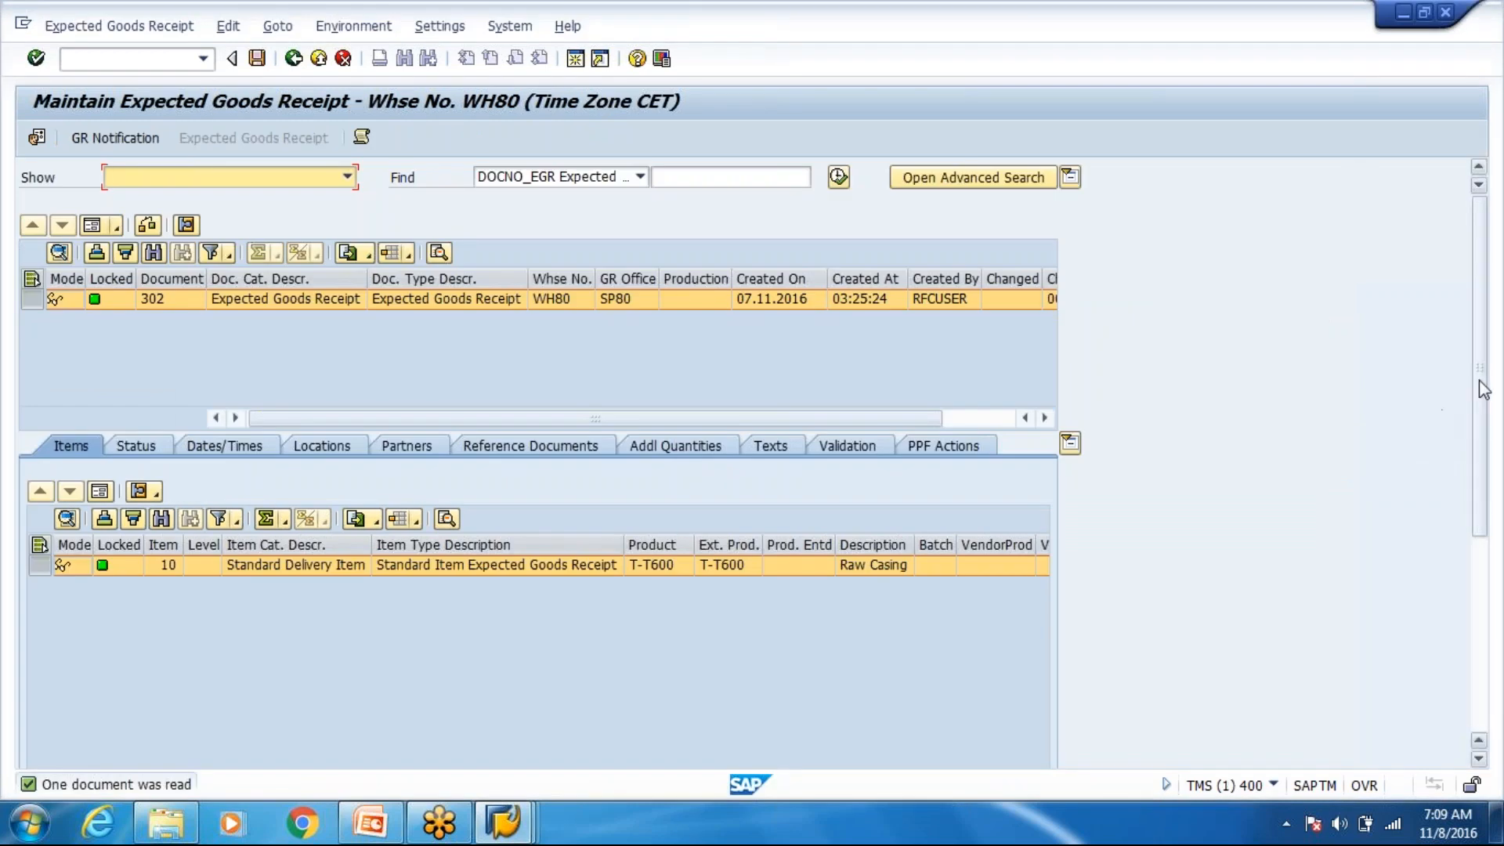
{"action": "scroll", "coordinate": [1492, 441], "scroll_direction": "down", "scroll_amount": 5}
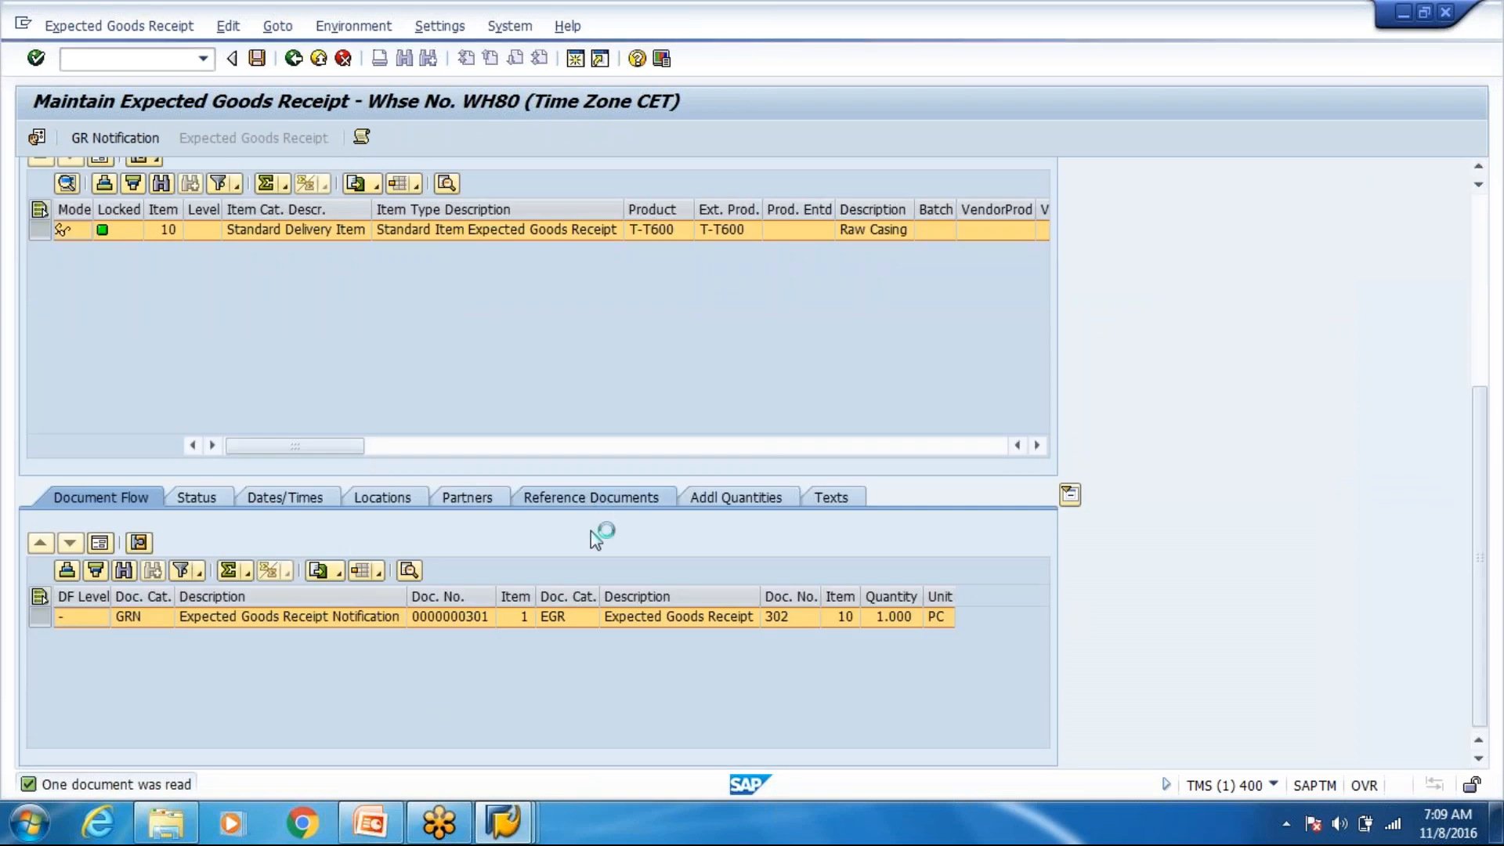
{"action": "left_click", "coordinate": [479, 659]}
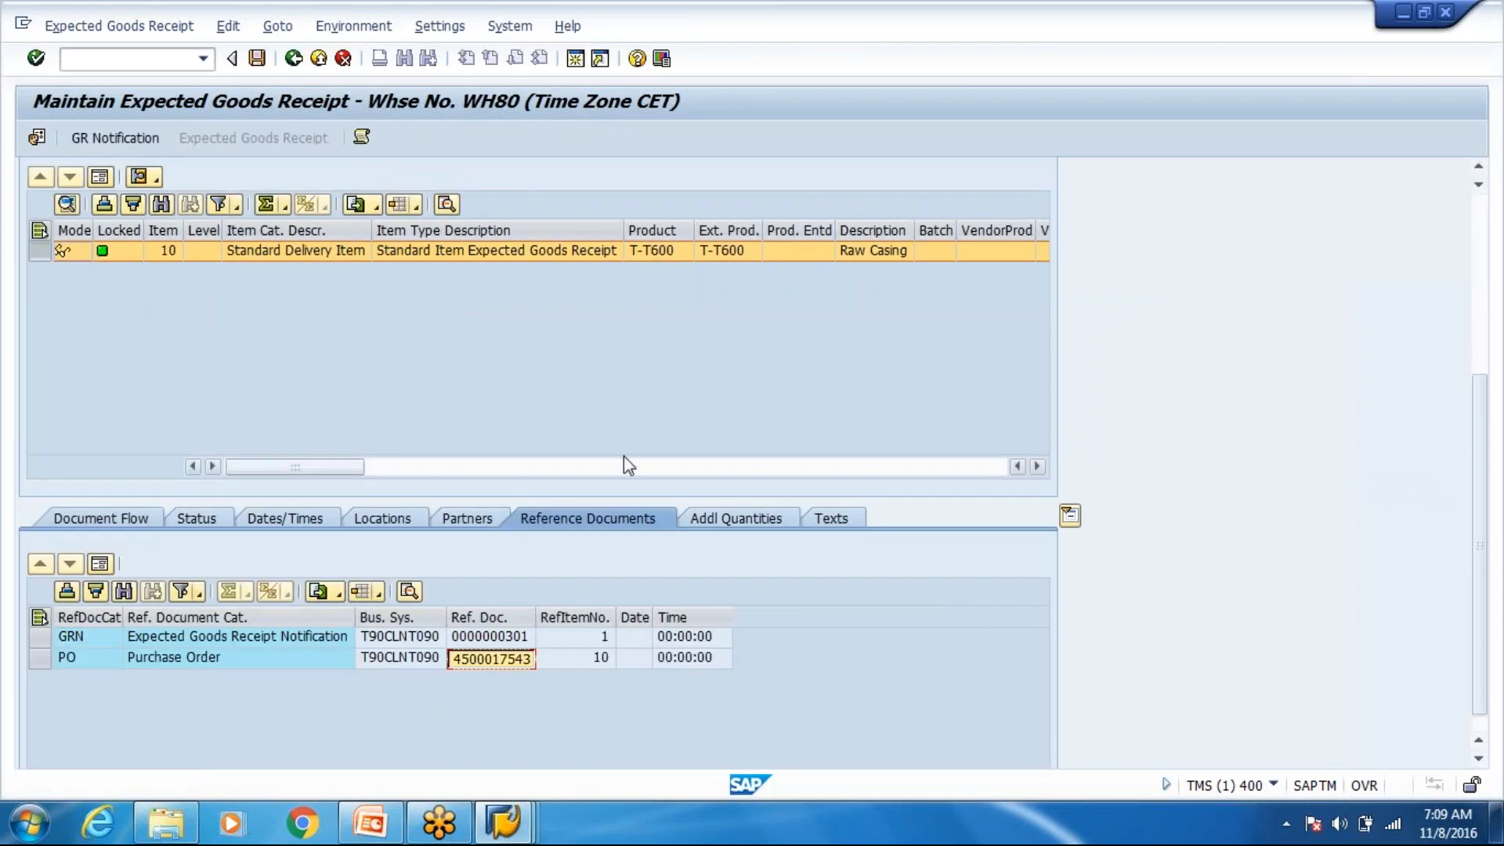
Step: Search goods receipt preparation by purchase order, using the purchase order number from the expected goods receipt
{"action": "key", "text": "alt+Tab"}
{"action": "left_click", "coordinate": [607, 274]}
{"action": "key", "text": "ctrl+v"}
{"action": "left_click", "coordinate": [678, 277]}
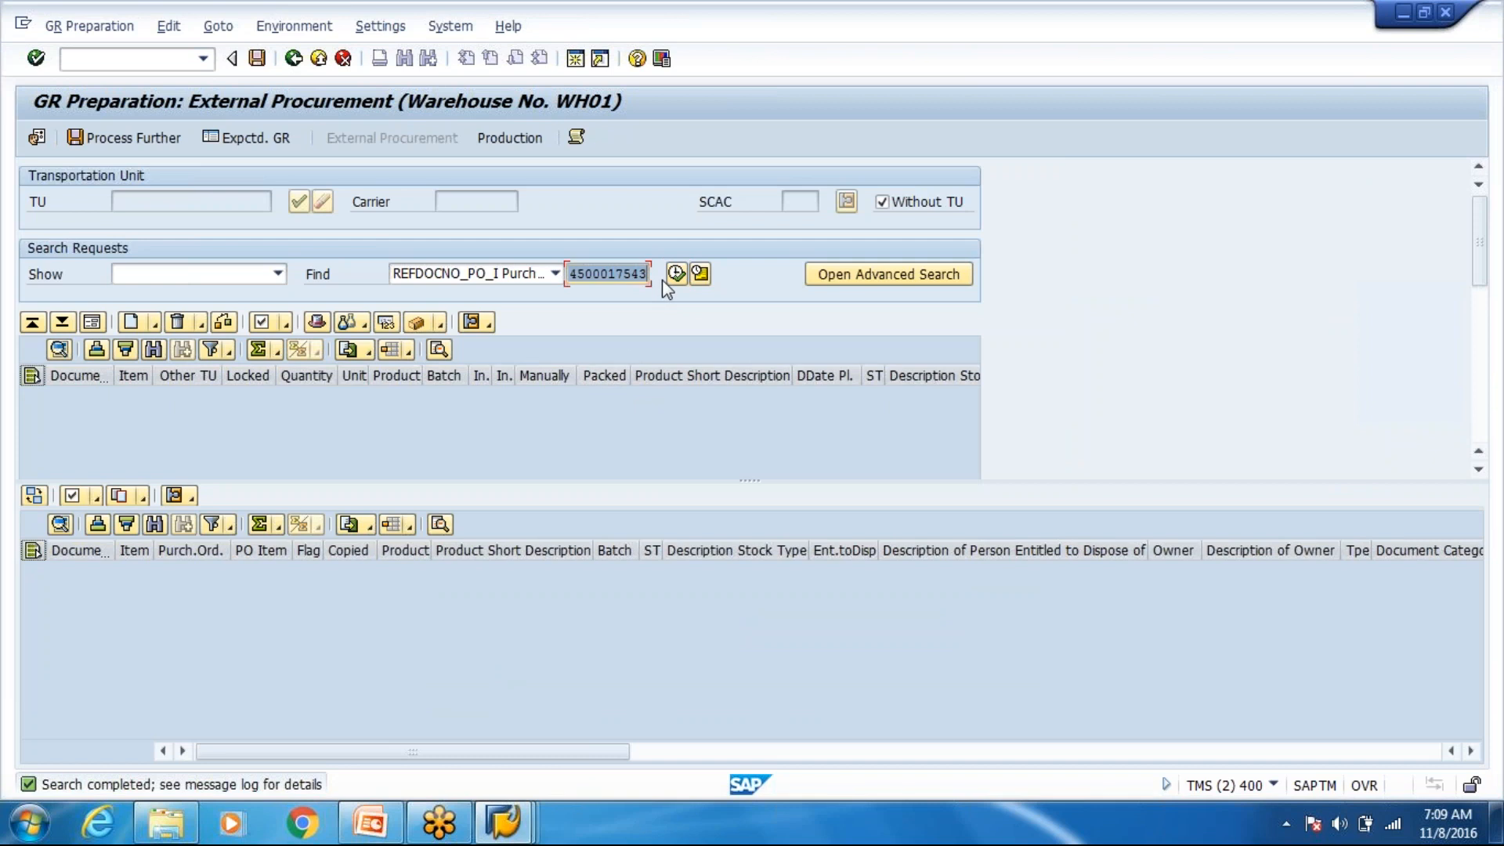
{"action": "left_click", "coordinate": [511, 276]}
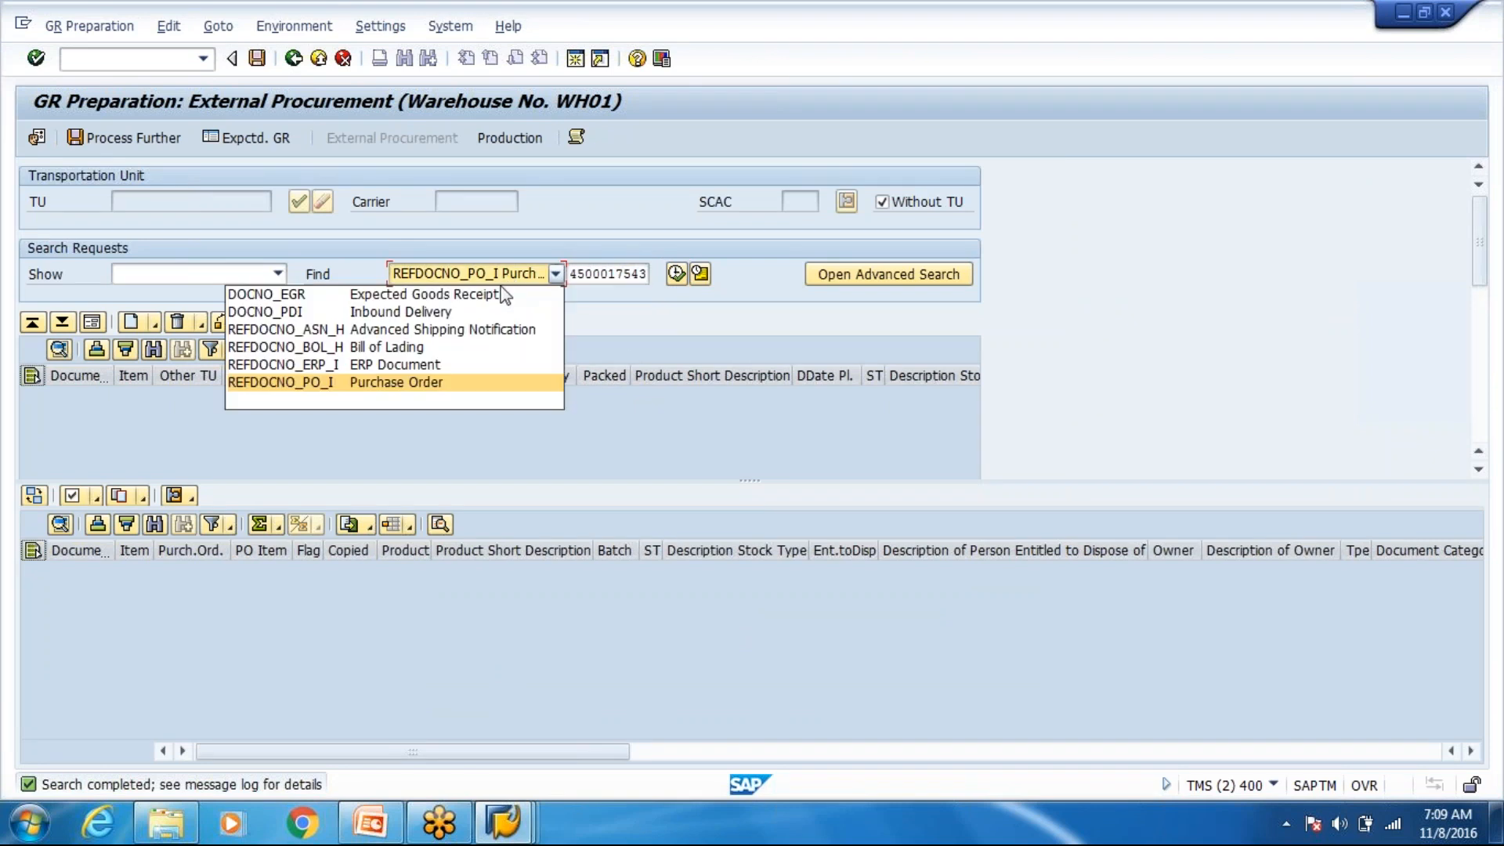
{"action": "left_click", "coordinate": [676, 273]}
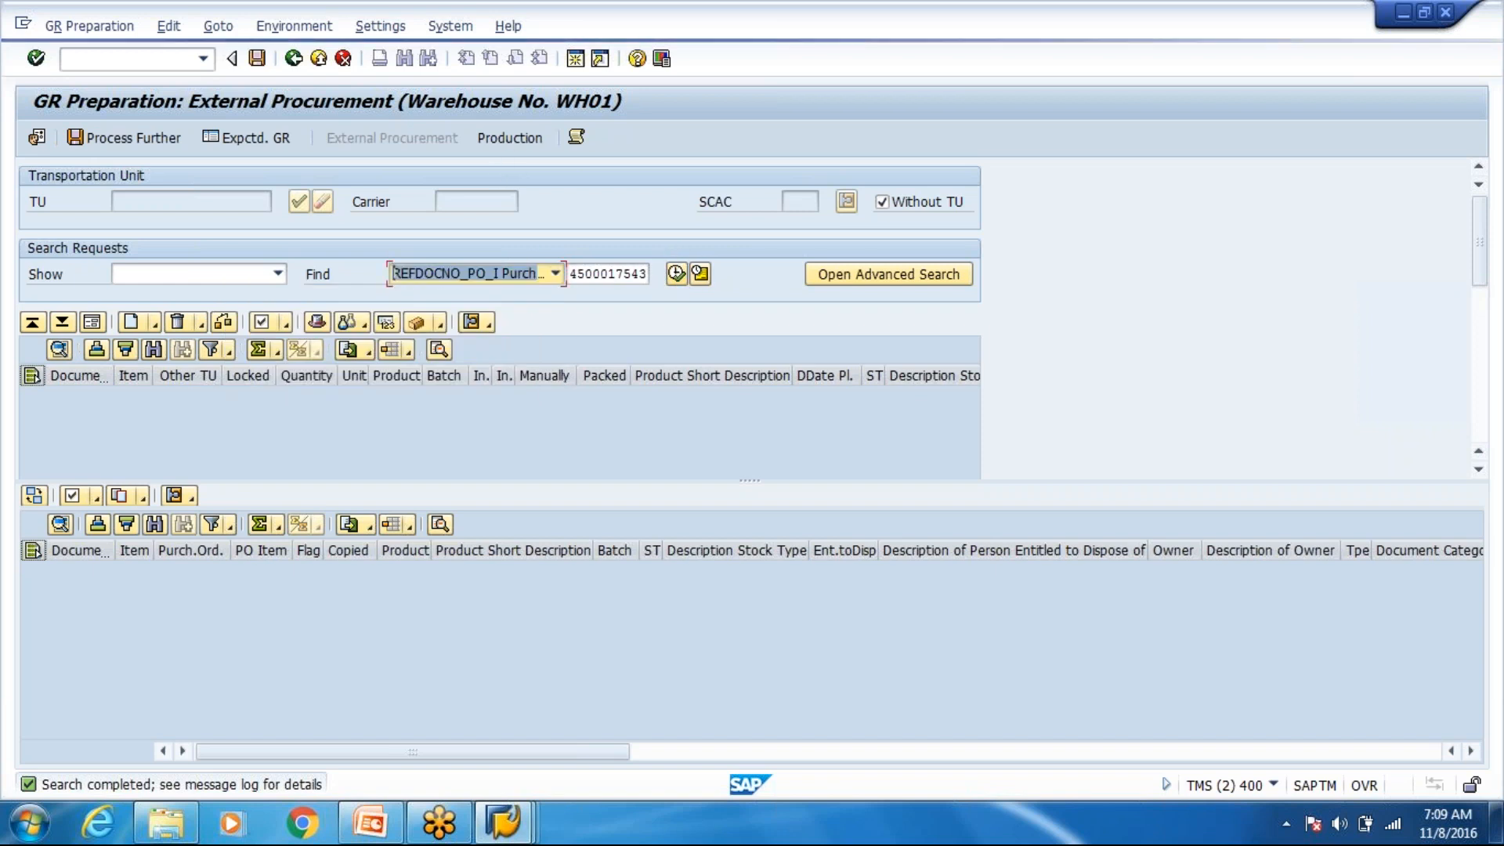
Step: Change the default warehouse number for goods receipt preparation to WH80 and rerun the purchase order search
{"action": "left_click", "coordinate": [68, 167]}
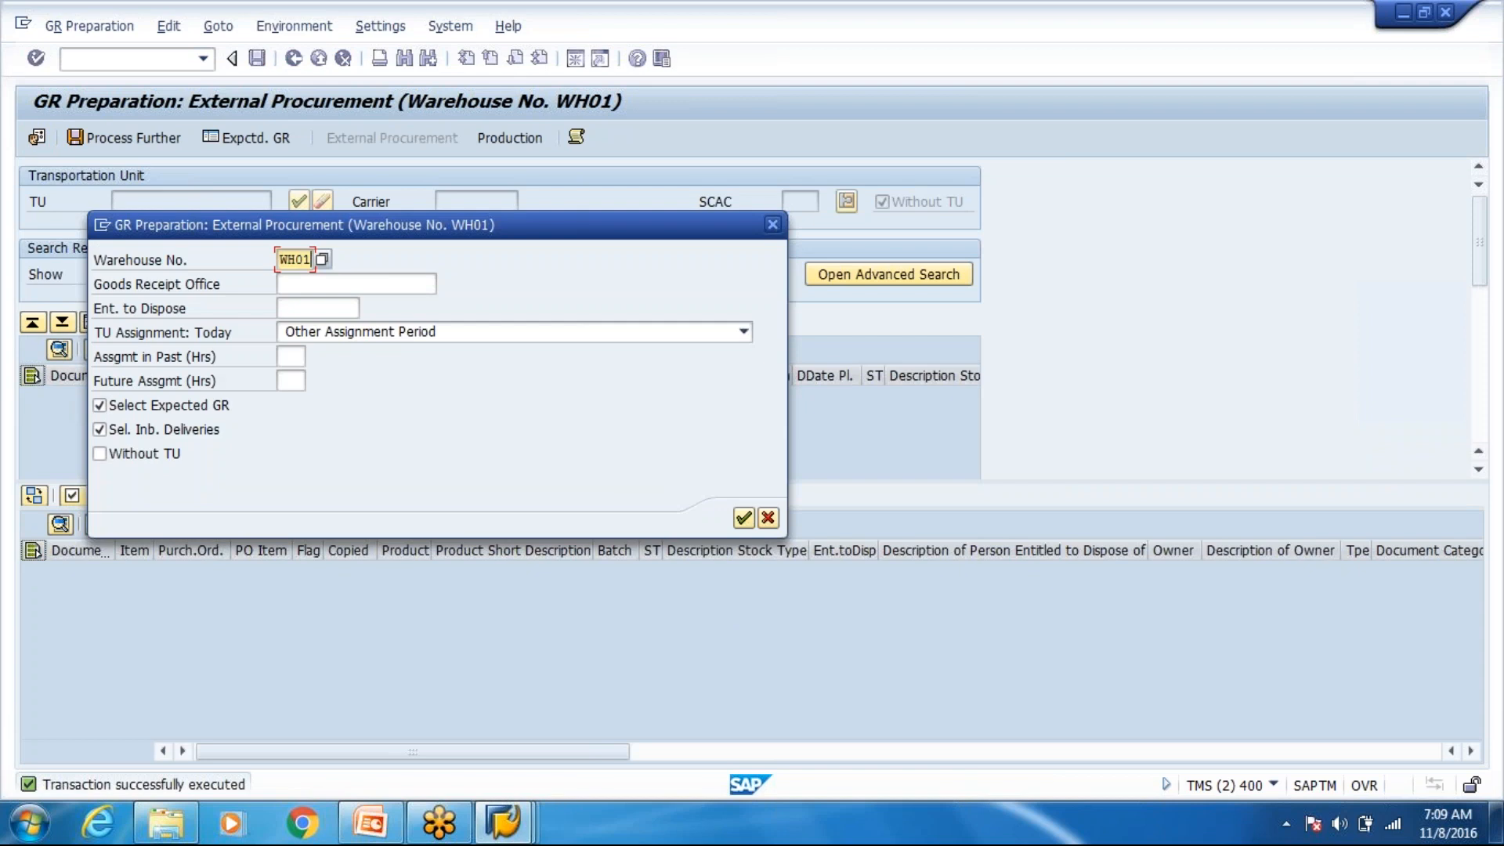
{"action": "key", "text": "BackSpace"}
{"action": "type", "text": "80"}
{"action": "left_click", "coordinate": [744, 519]}
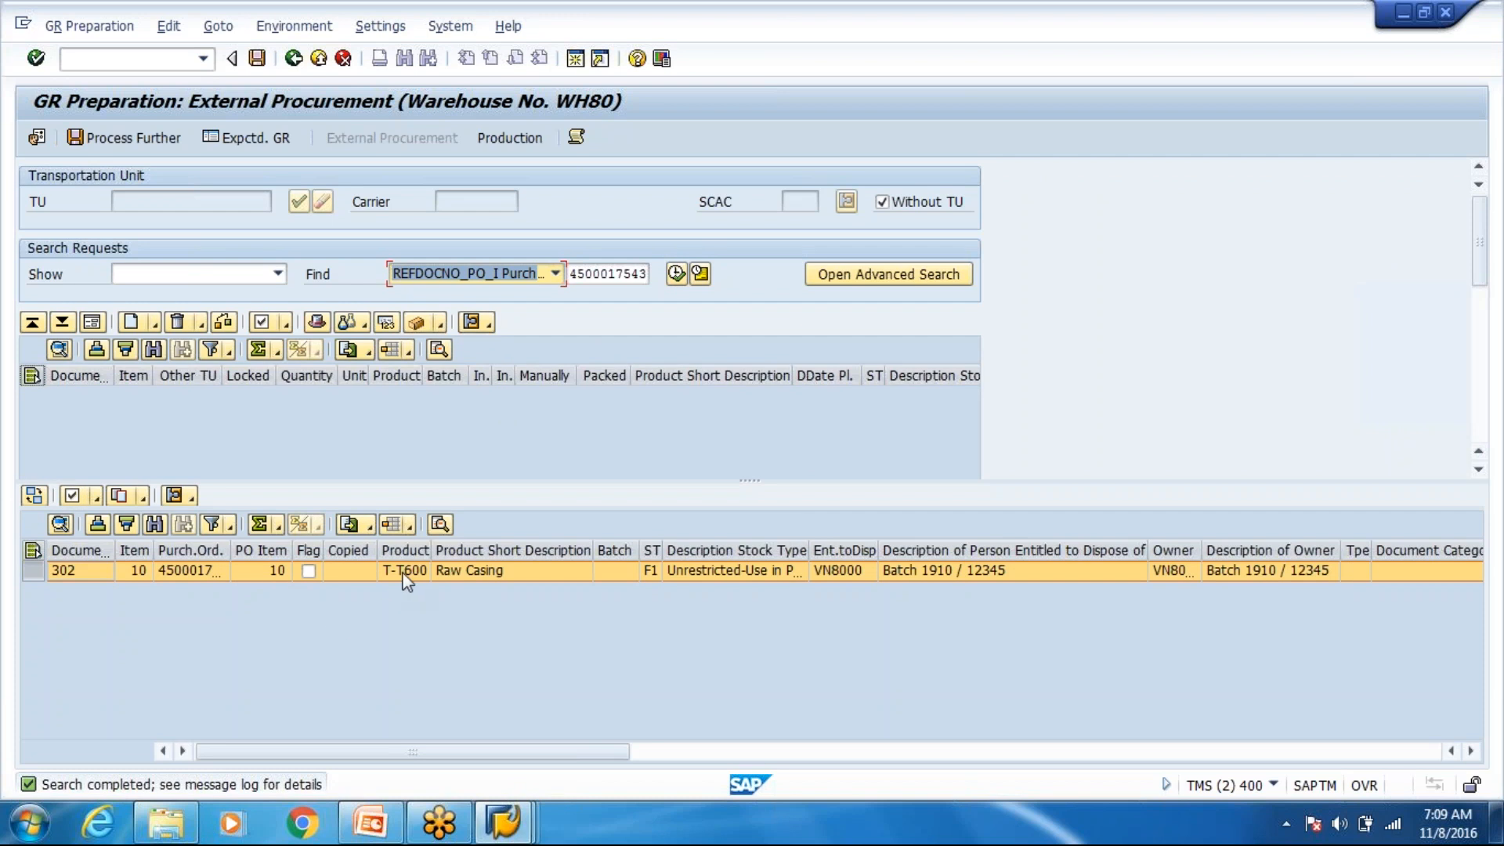
Step: Flag the Raw Casing purchase order item, copy it into a new inbound delivery with ASN 634373, and save the delivery
{"action": "left_click", "coordinate": [308, 571]}
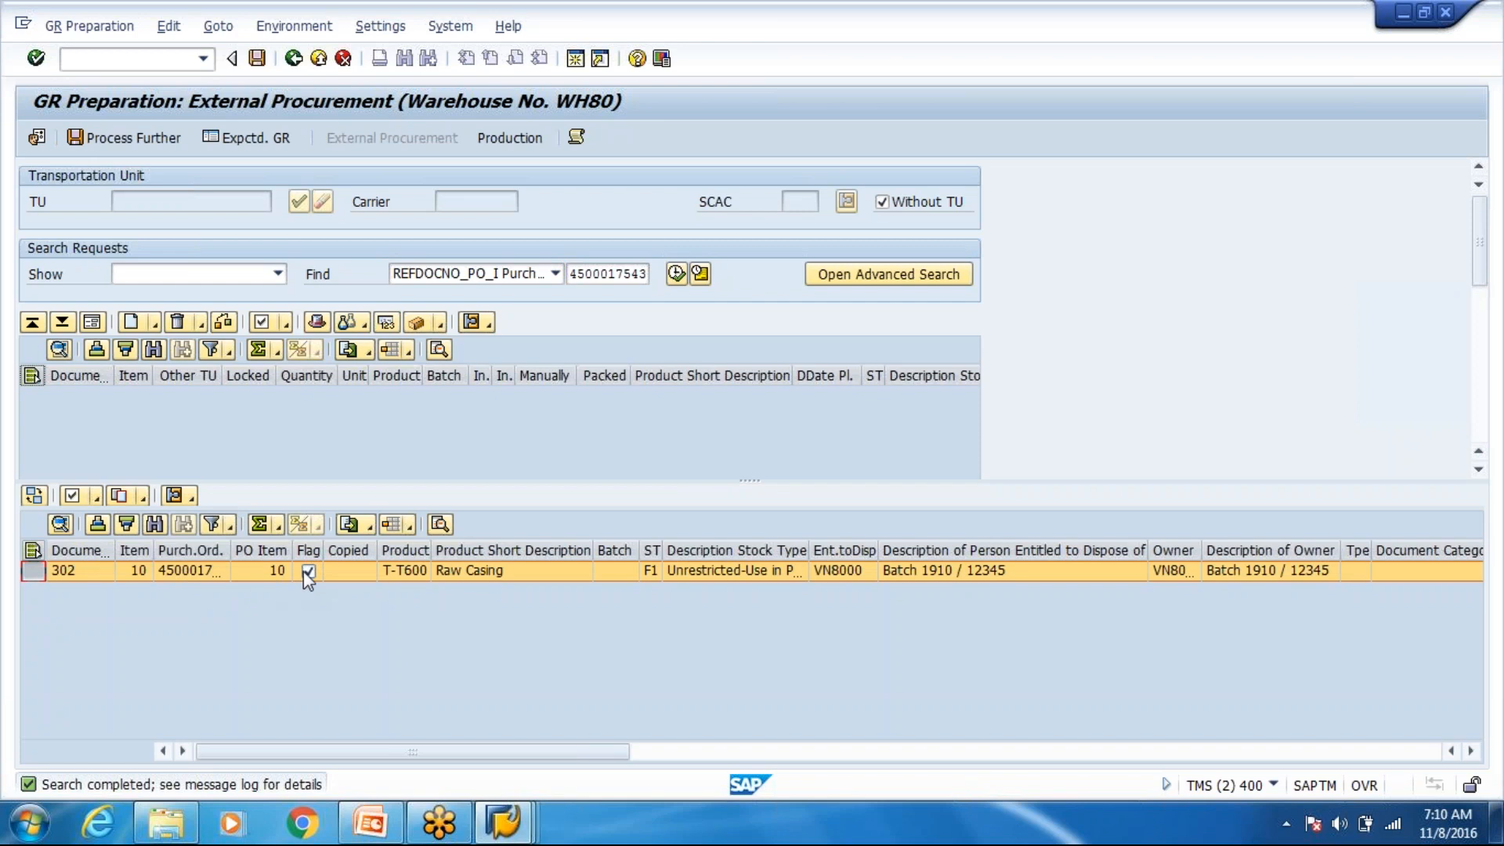
{"action": "left_click", "coordinate": [119, 495]}
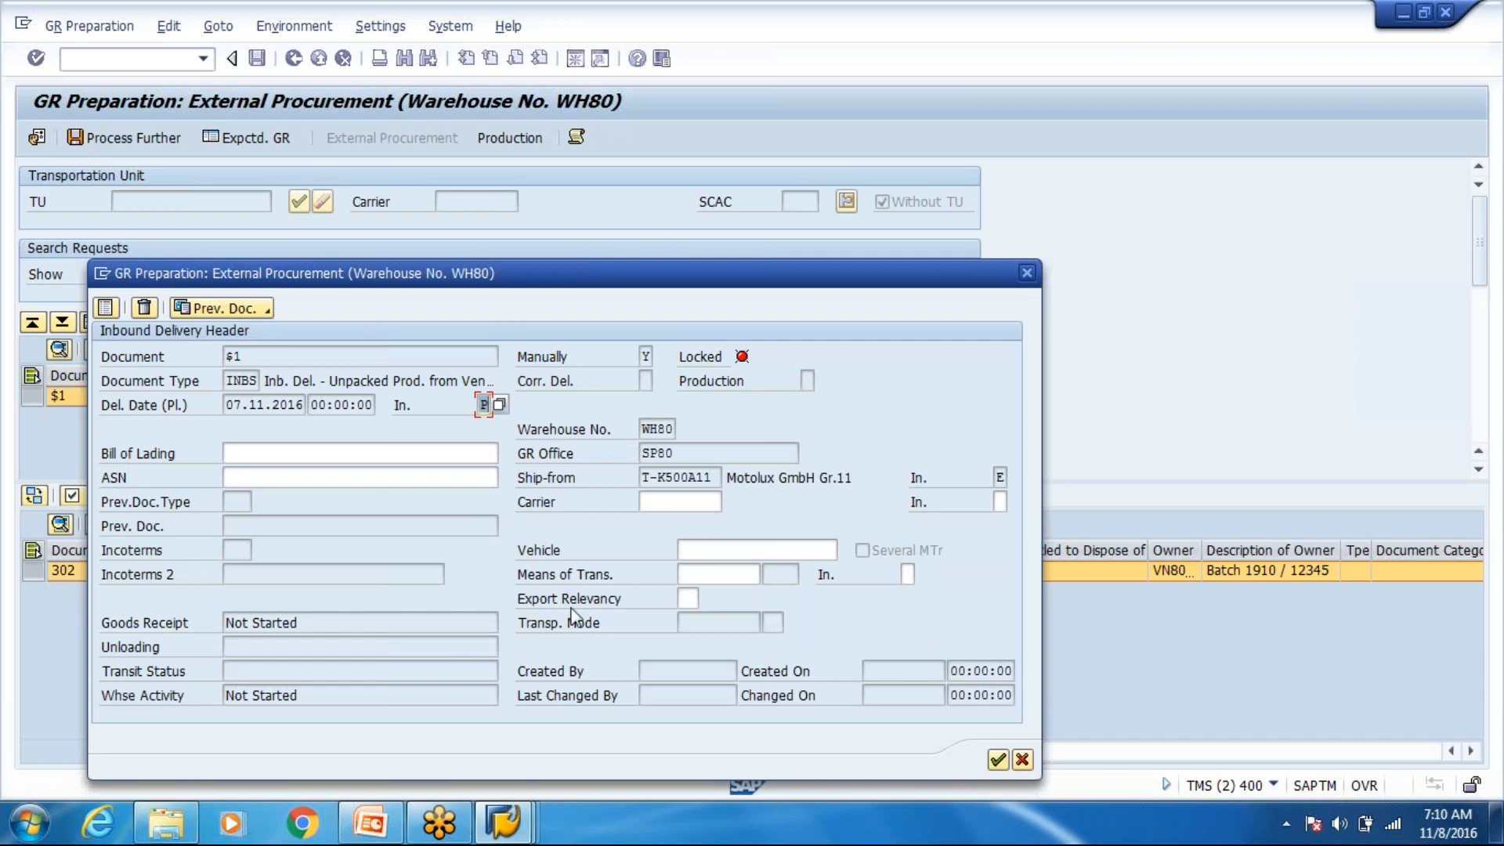
{"action": "left_click", "coordinate": [289, 482]}
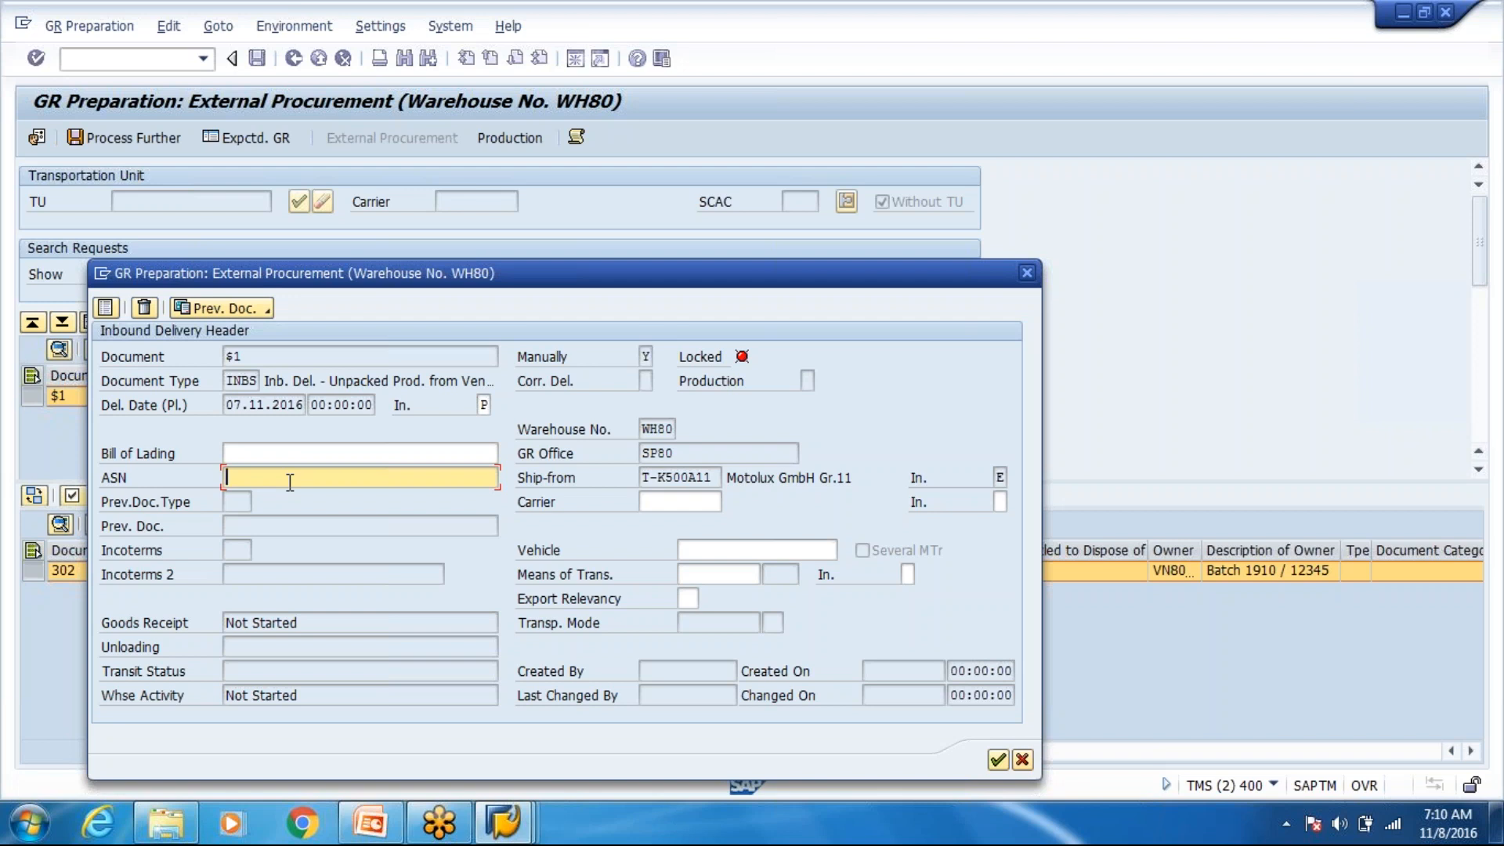
{"action": "type", "text": "634373"}
{"action": "left_click", "coordinate": [998, 761]}
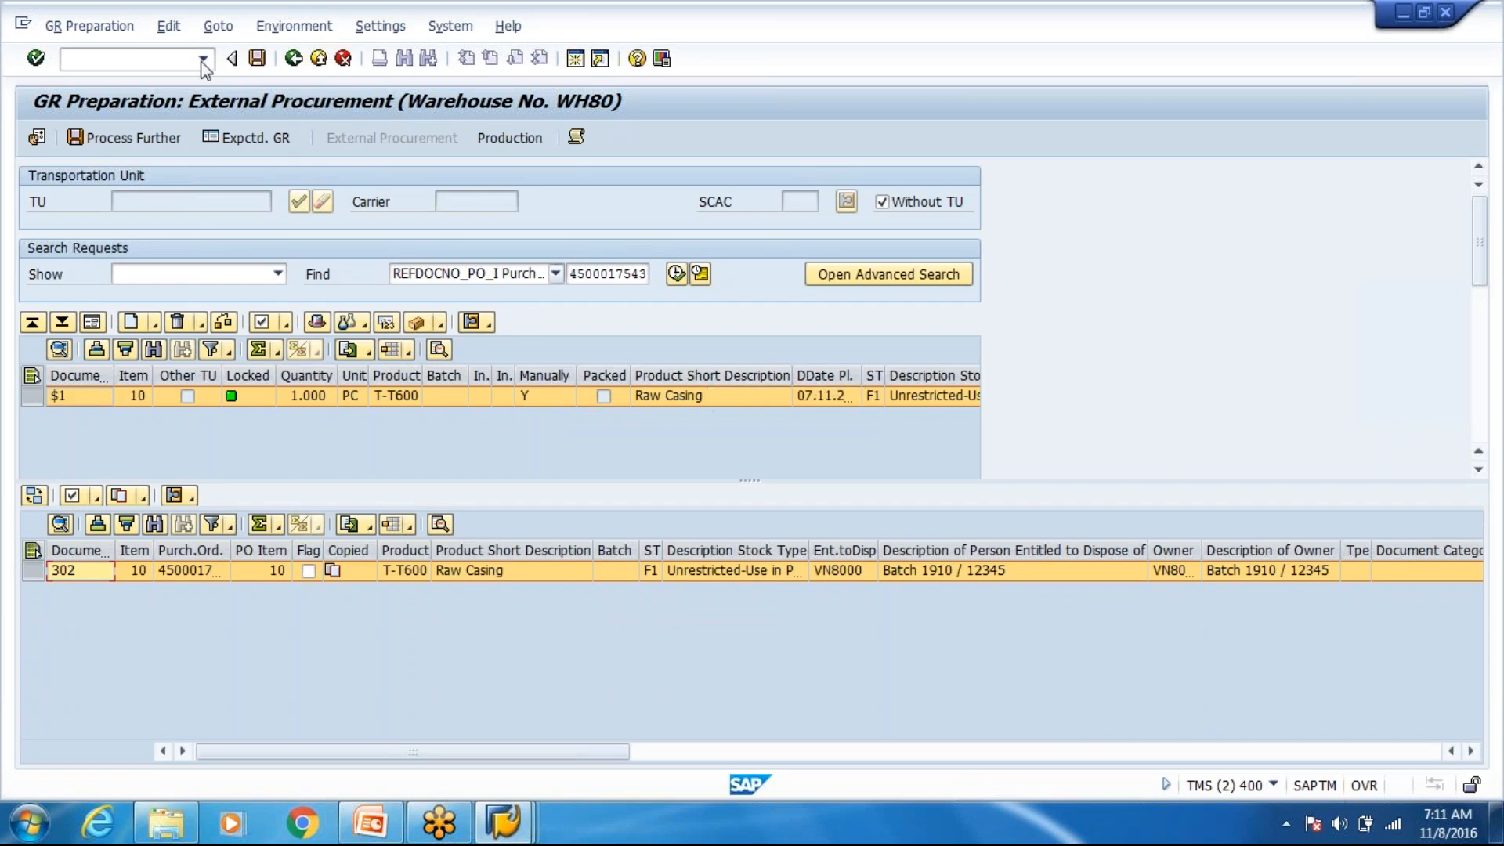
{"action": "left_click", "coordinate": [257, 59]}
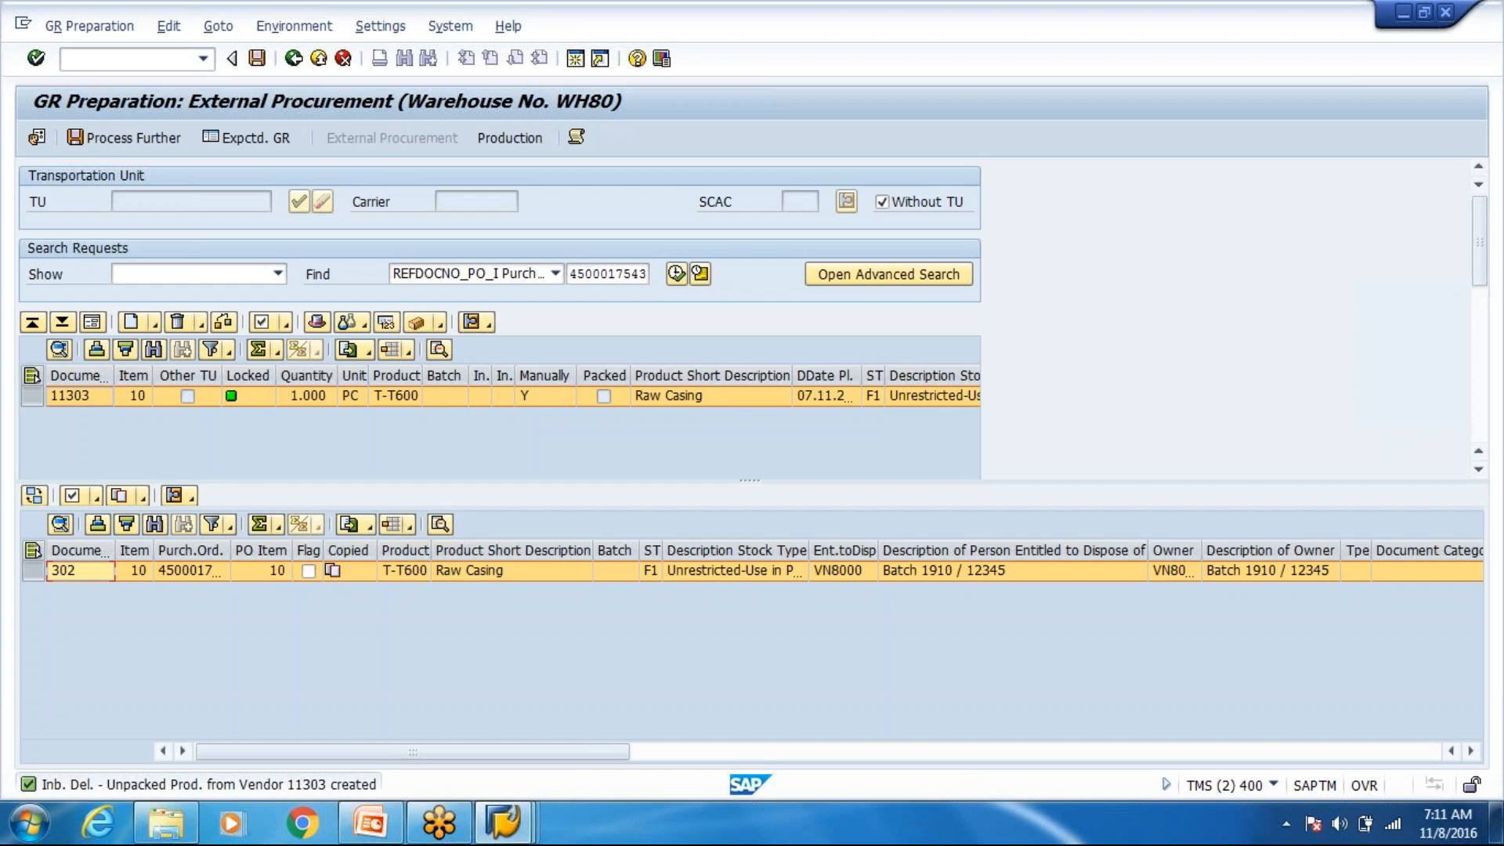
Step: Open the inbound delivery maintenance transaction /SCWM/PRDI in a new session and find inbound delivery 11303
{"action": "left_click", "coordinate": [123, 57]}
{"action": "type", "text": "/o/scwm/prdi"}
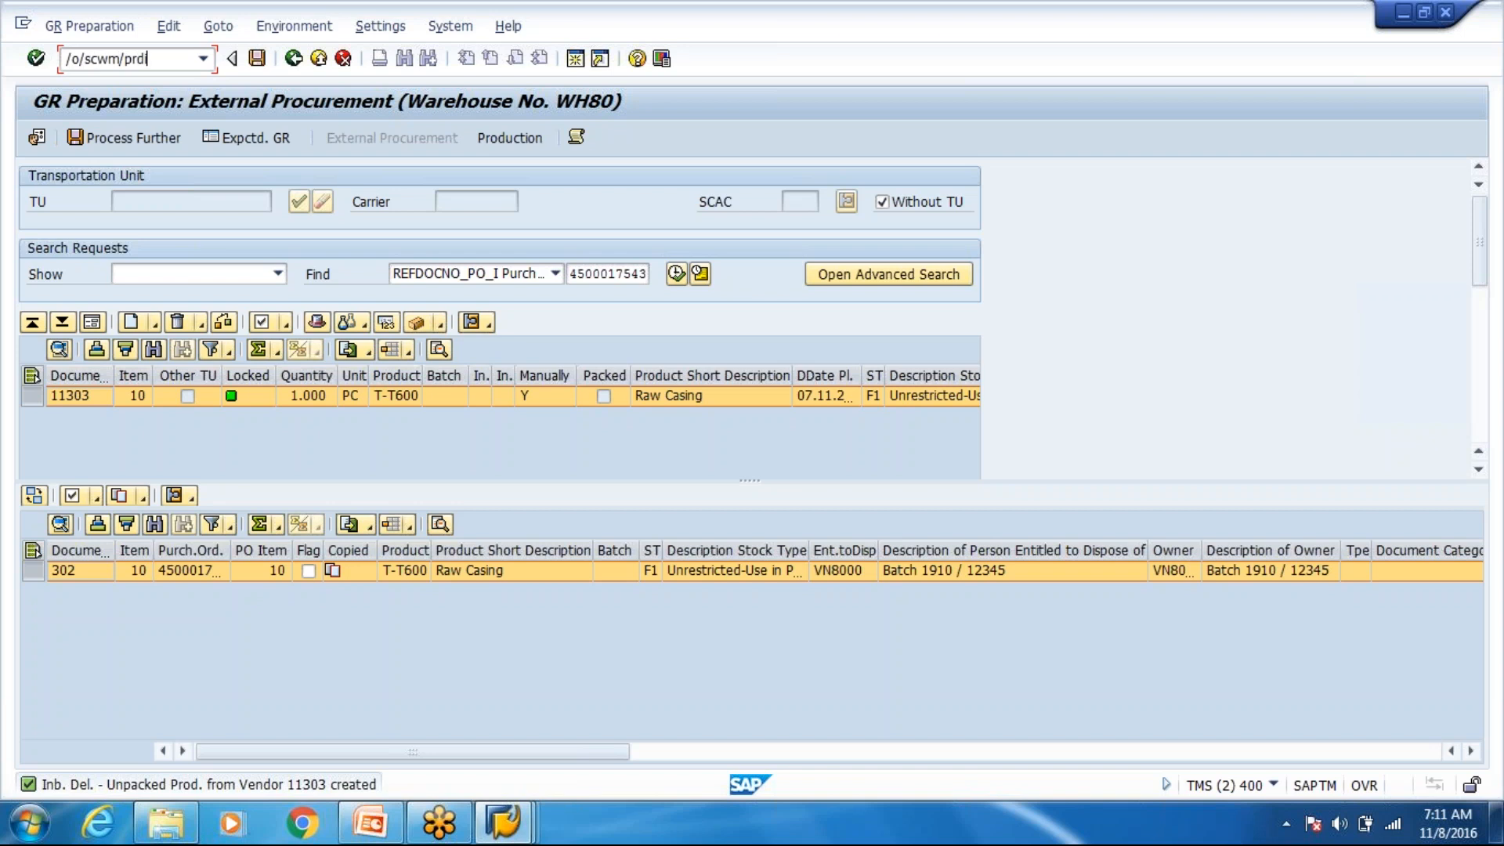
{"action": "key", "text": "Return"}
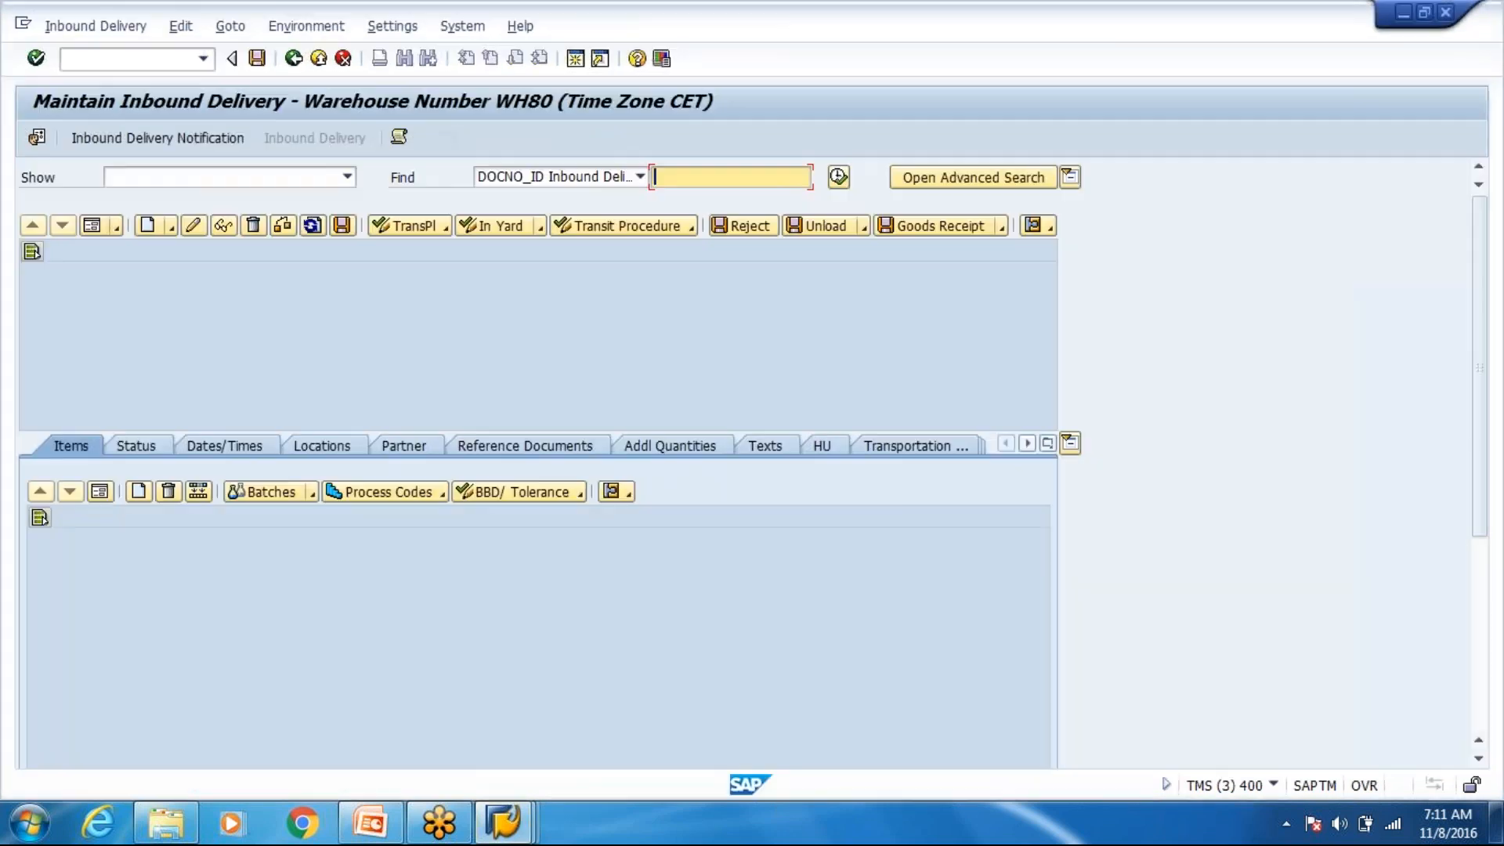
{"action": "type", "text": "11303"}
{"action": "left_click", "coordinate": [837, 180]}
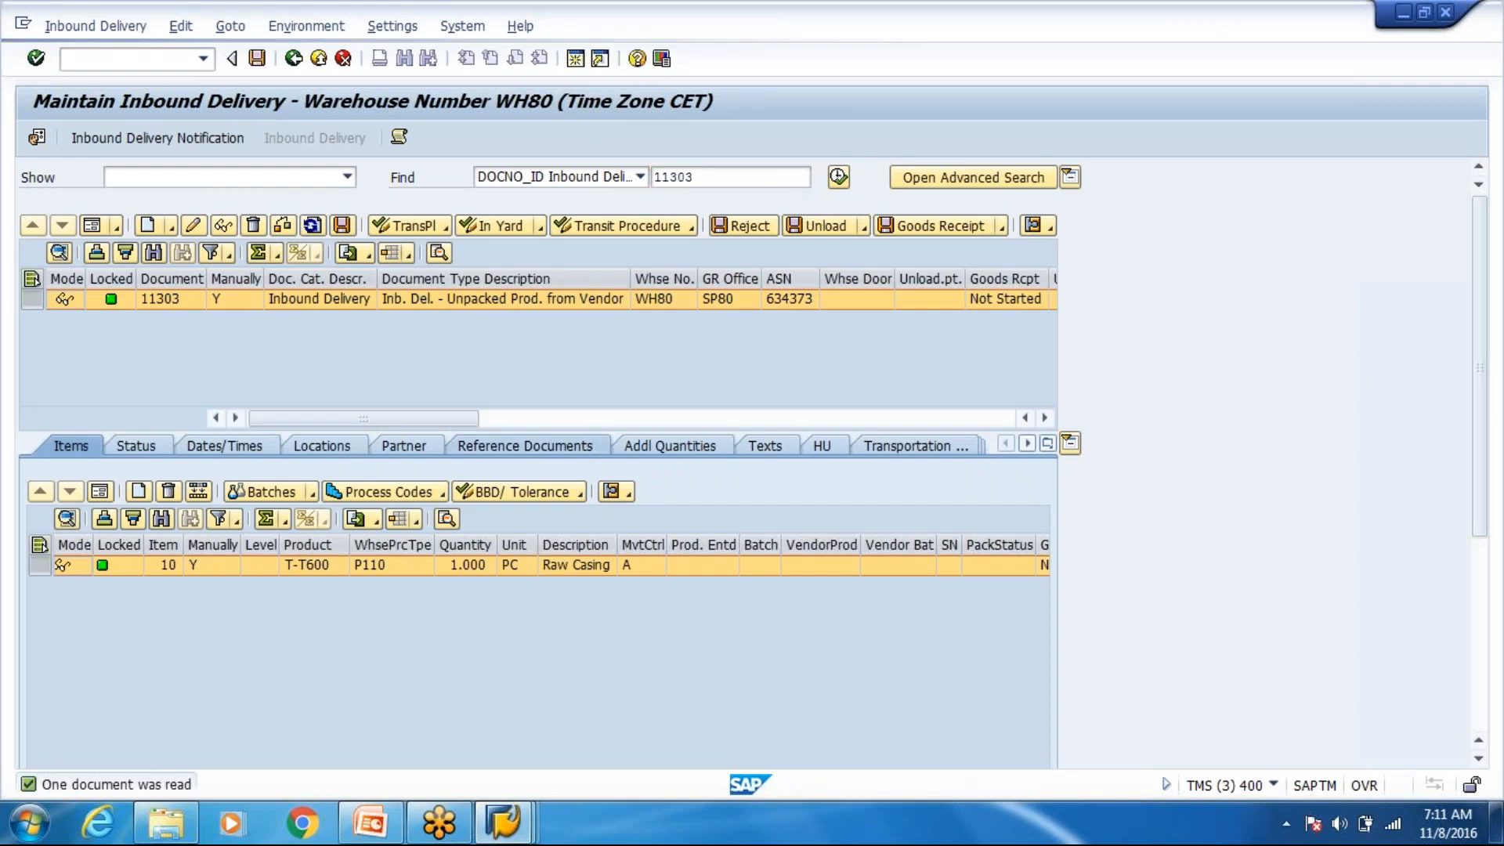
Step: Examine the reference documents of inbound delivery 11303 at item and header level, including the ERP document number
{"action": "left_click", "coordinate": [86, 444]}
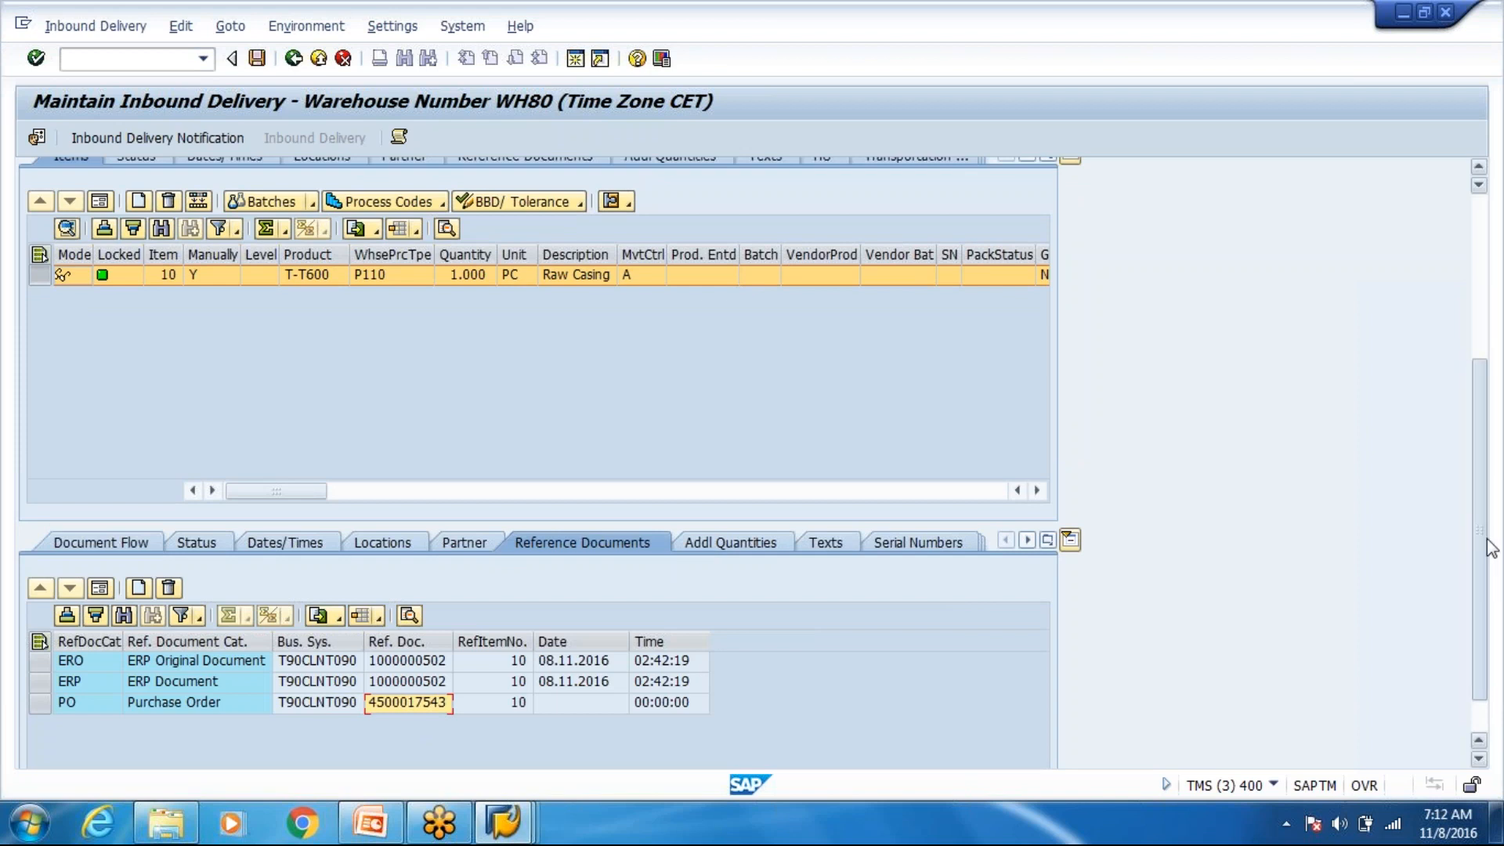
{"action": "left_click_drag", "start_coordinate": [1491, 548], "coordinate": [1490, 470]}
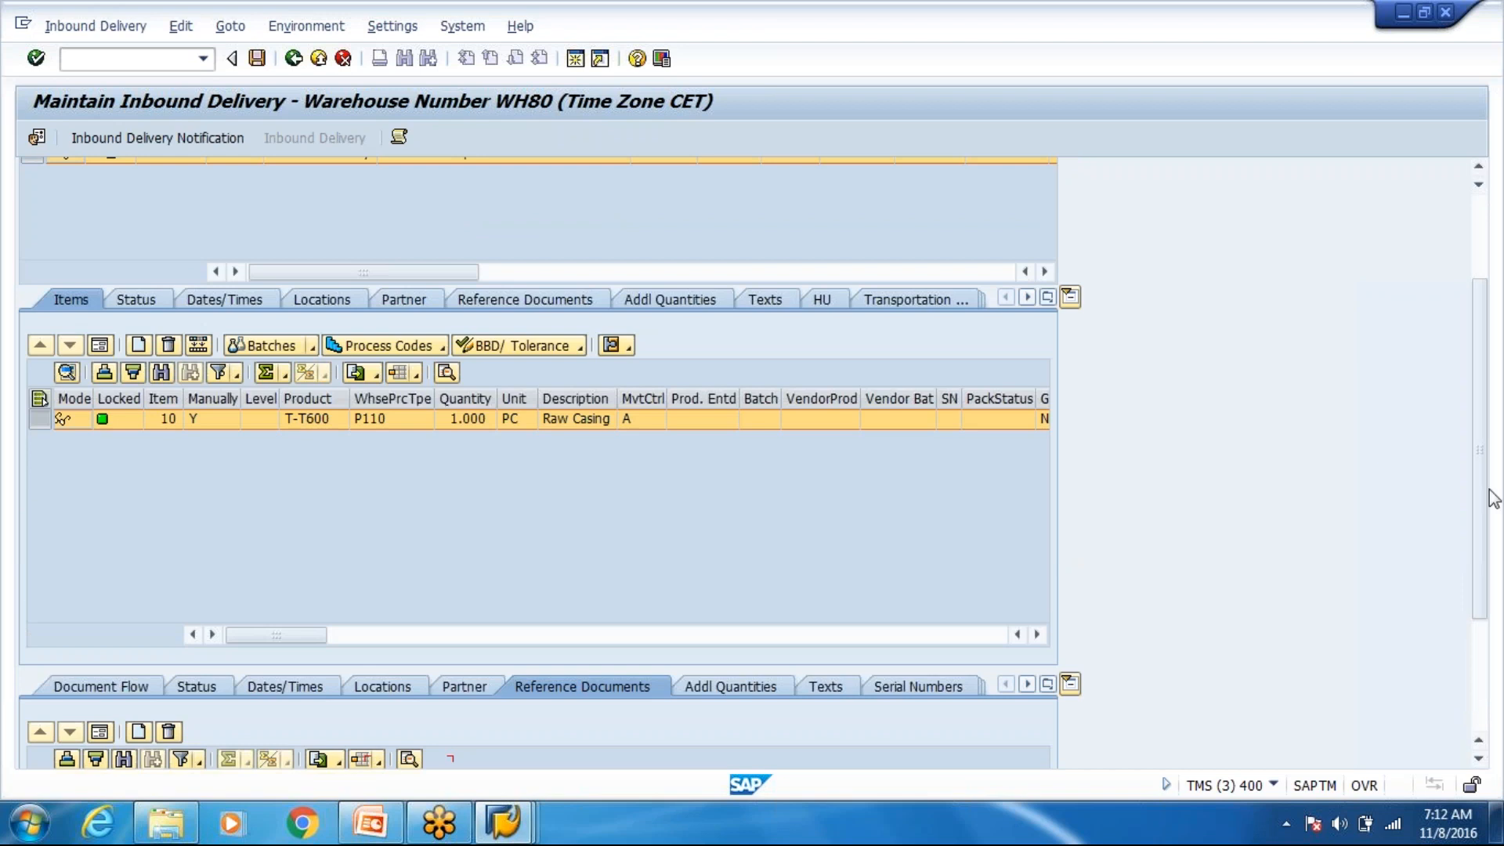
{"action": "left_click", "coordinate": [928, 552]}
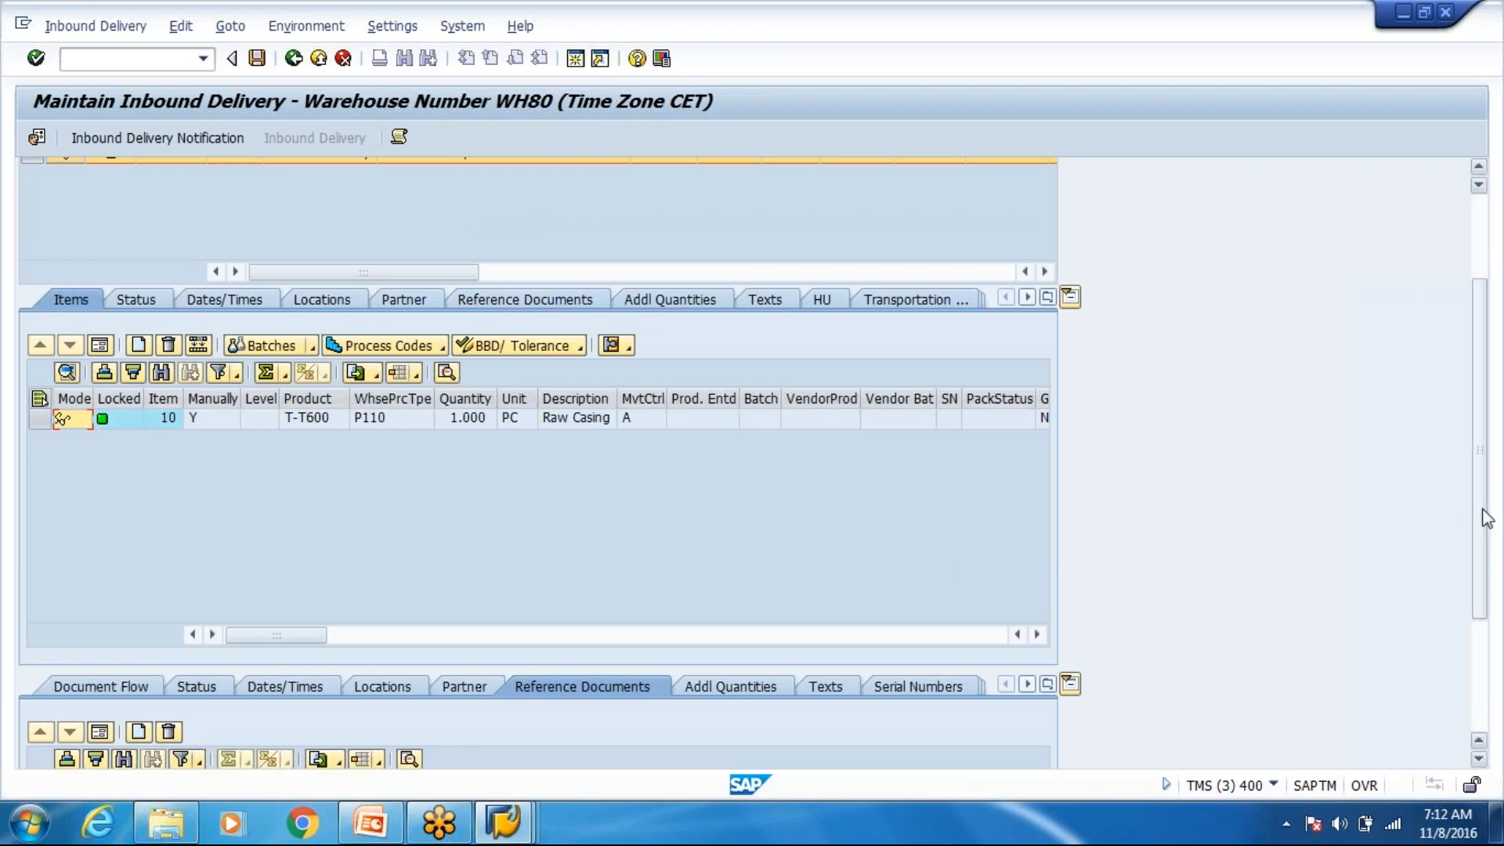
{"action": "scroll", "coordinate": [1486, 517], "scroll_direction": "up", "scroll_amount": 3}
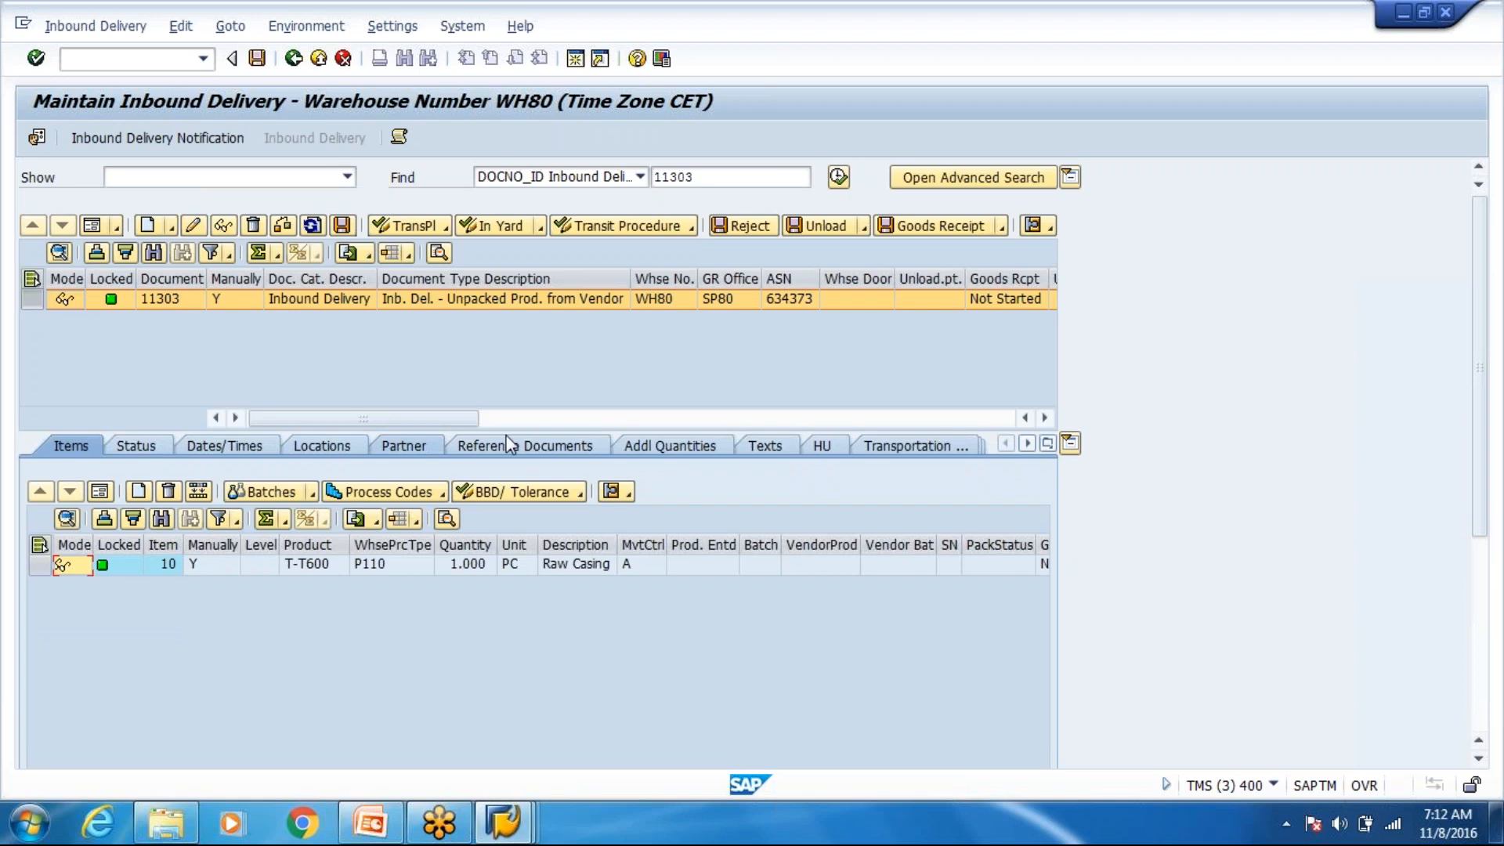
{"action": "left_click", "coordinate": [550, 452]}
{"action": "left_click", "coordinate": [449, 584]}
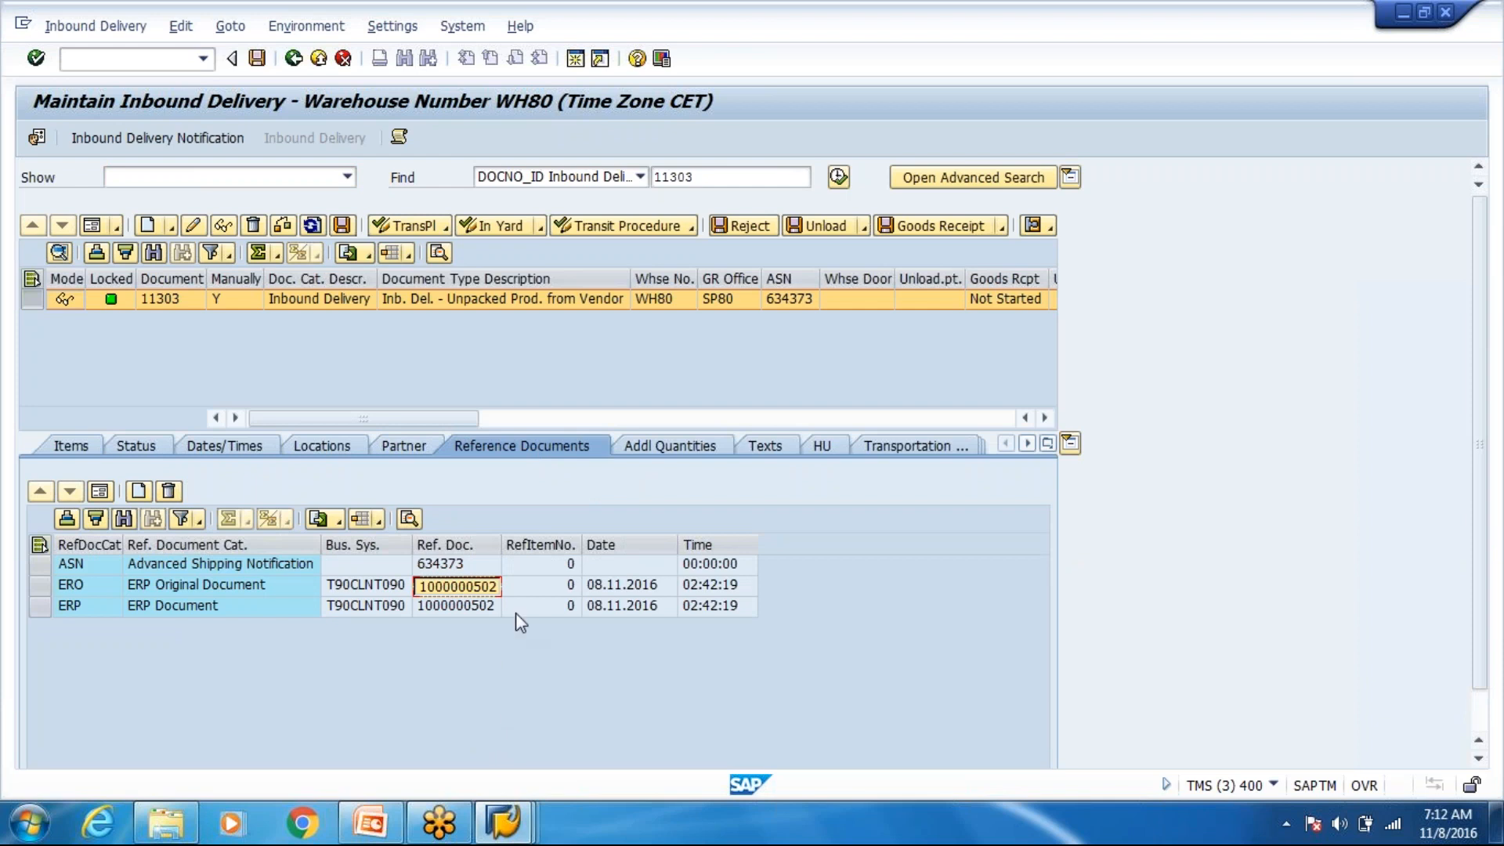
Step: Switch to SAP Logon and log on to the ECC new system with the user name and password
{"action": "left_click", "coordinate": [498, 837]}
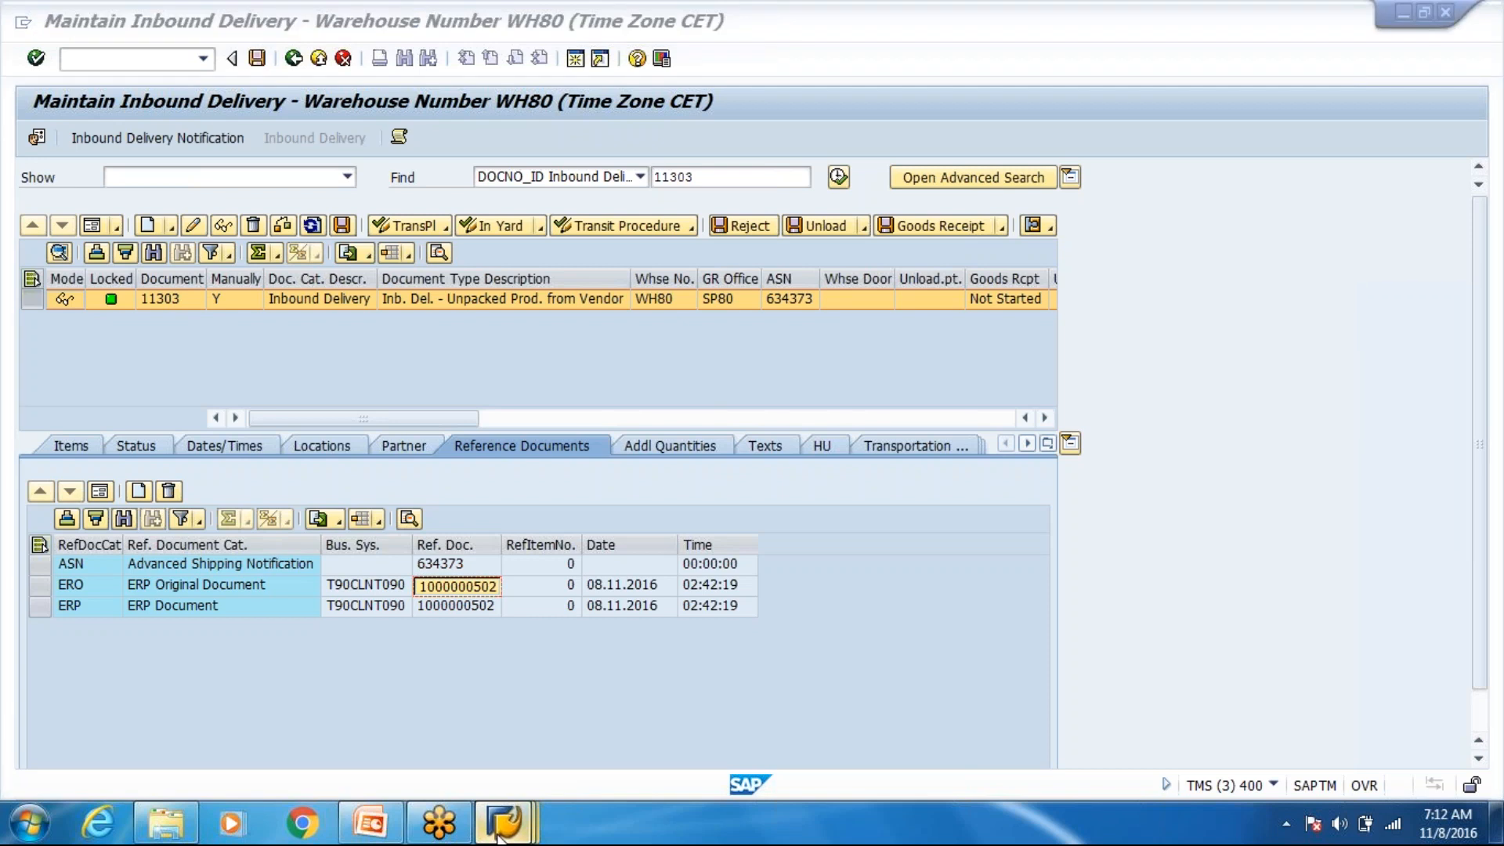
{"action": "mouse_move", "coordinate": [500, 836]}
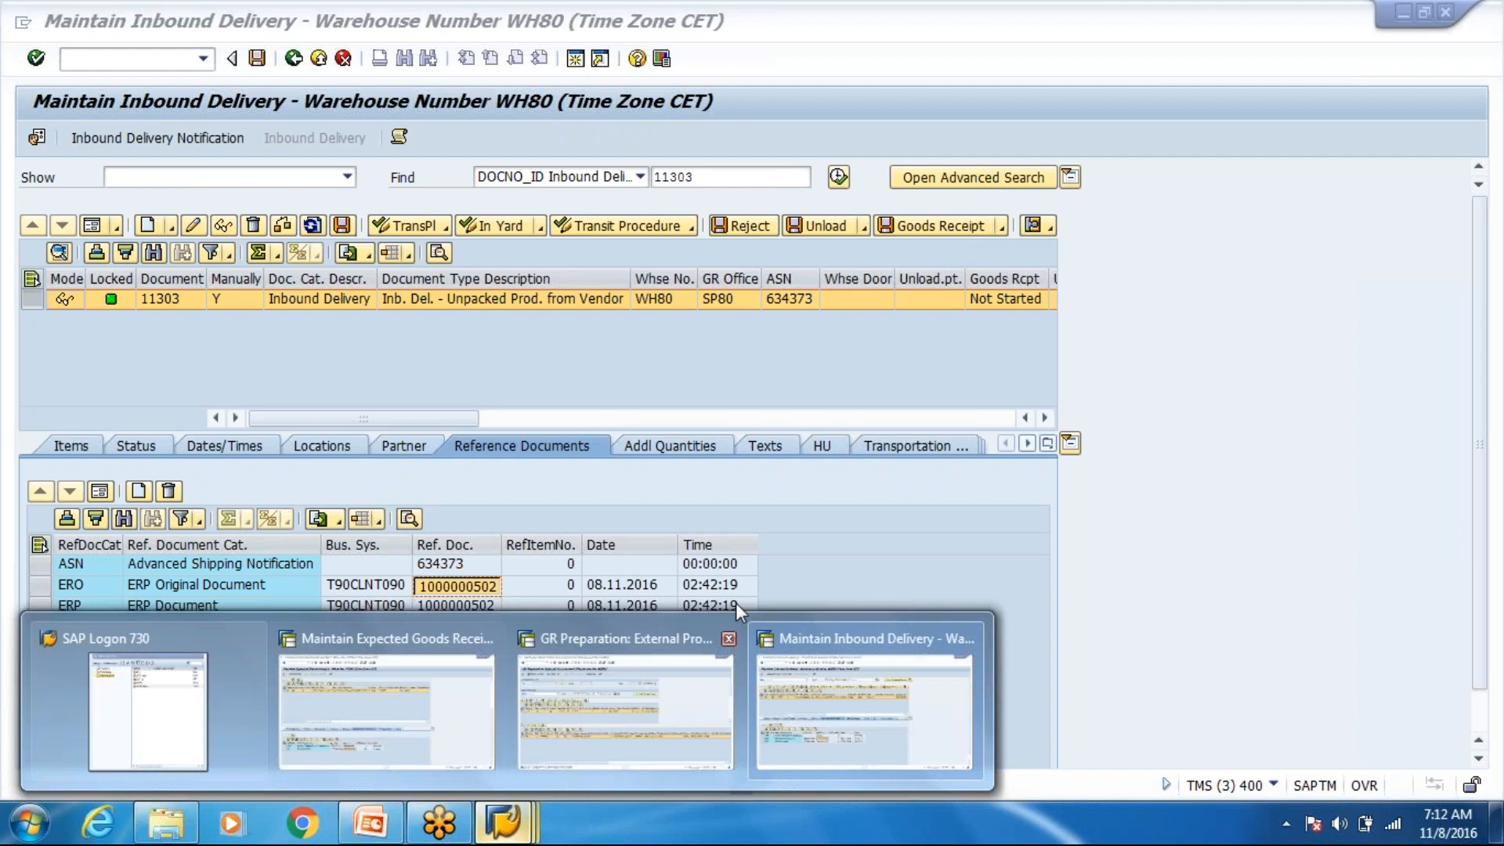
{"action": "left_click", "coordinate": [148, 705]}
{"action": "double_click", "coordinate": [784, 280]}
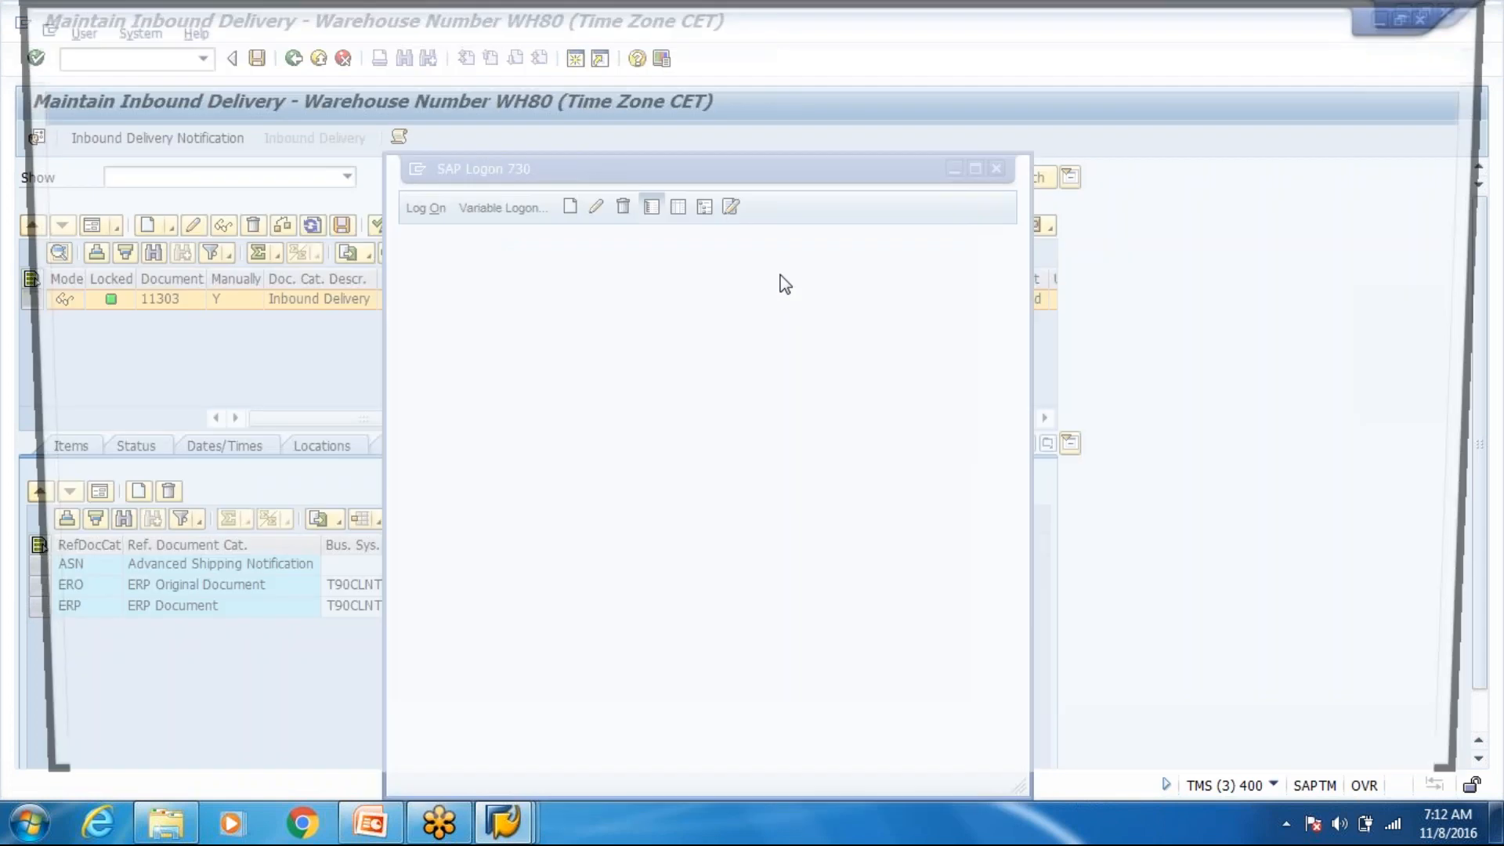
{"action": "type", "text": "trainer"}
{"action": "key", "text": "Tab"}
{"action": "type", "text": "*********"}
{"action": "key", "text": "Return"}
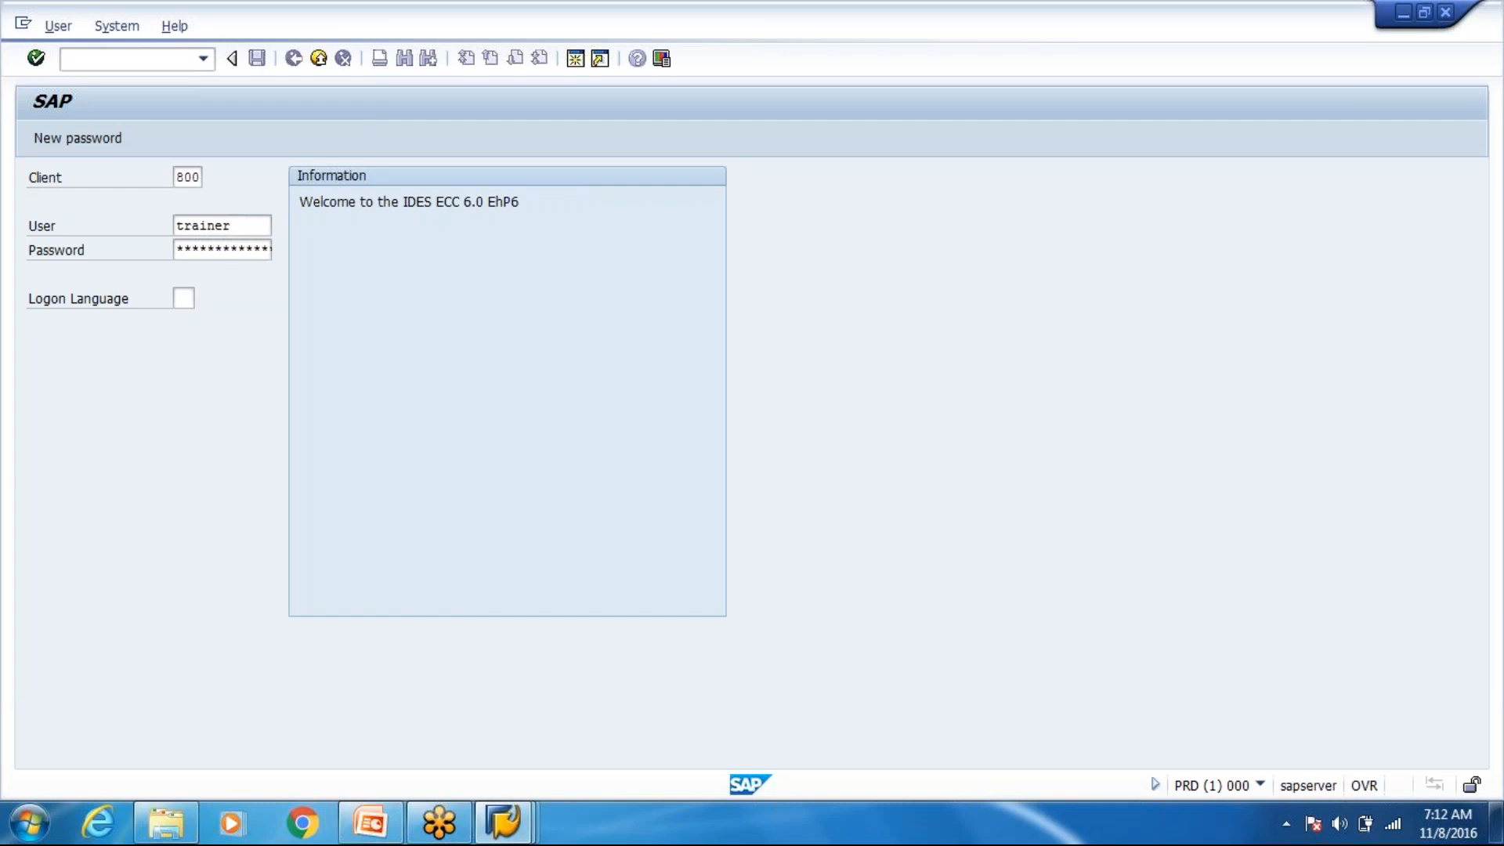
Step: Return to the EWM inbound delivery session and view the detail form of item 10
{"action": "key", "text": "alt+Tab"}
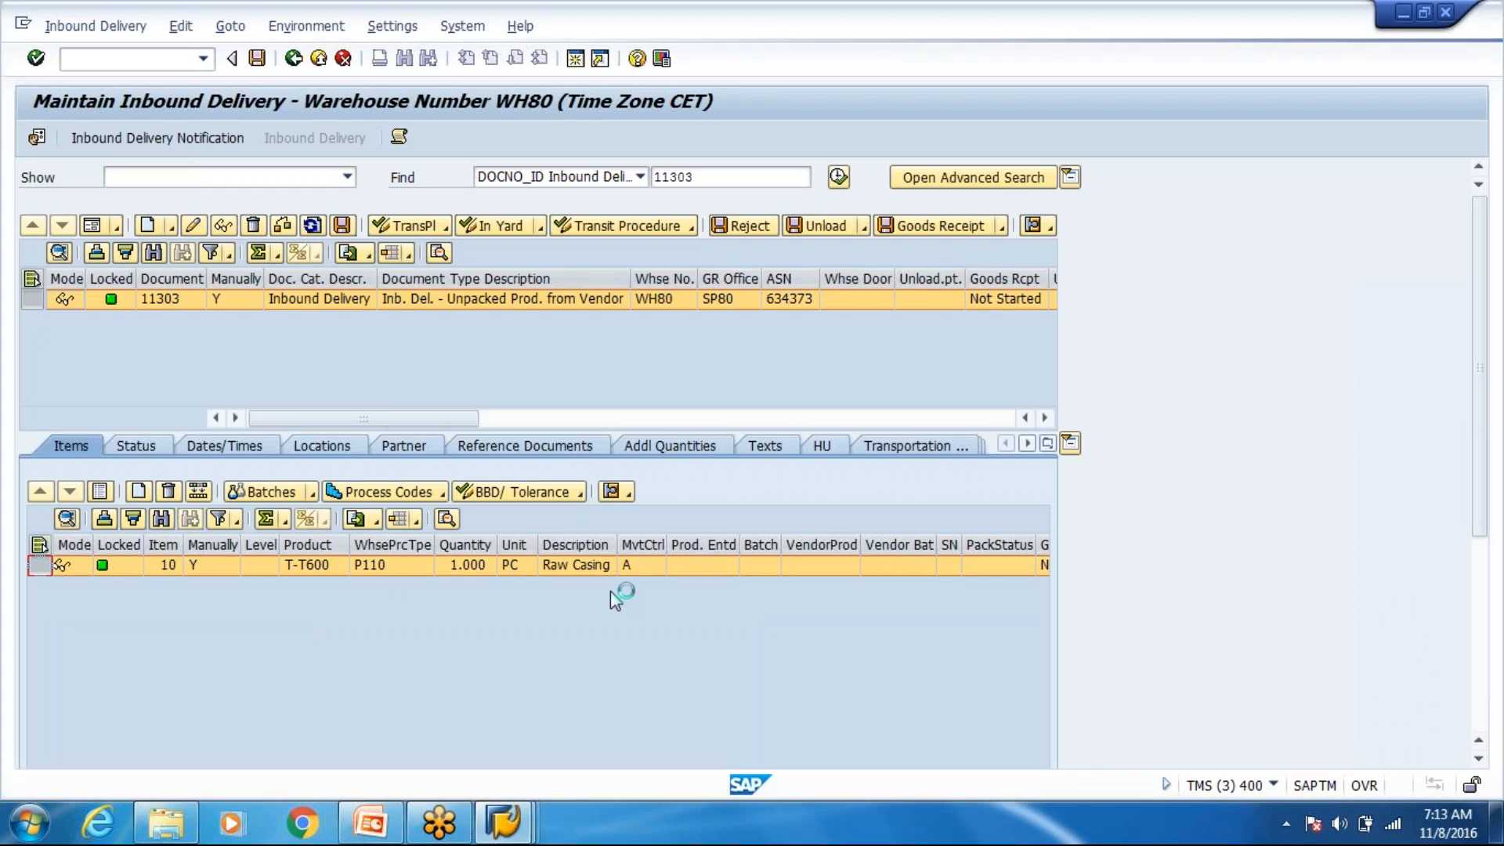
{"action": "key", "text": "alt+Tab"}
{"action": "key", "text": "alt+Tab"}
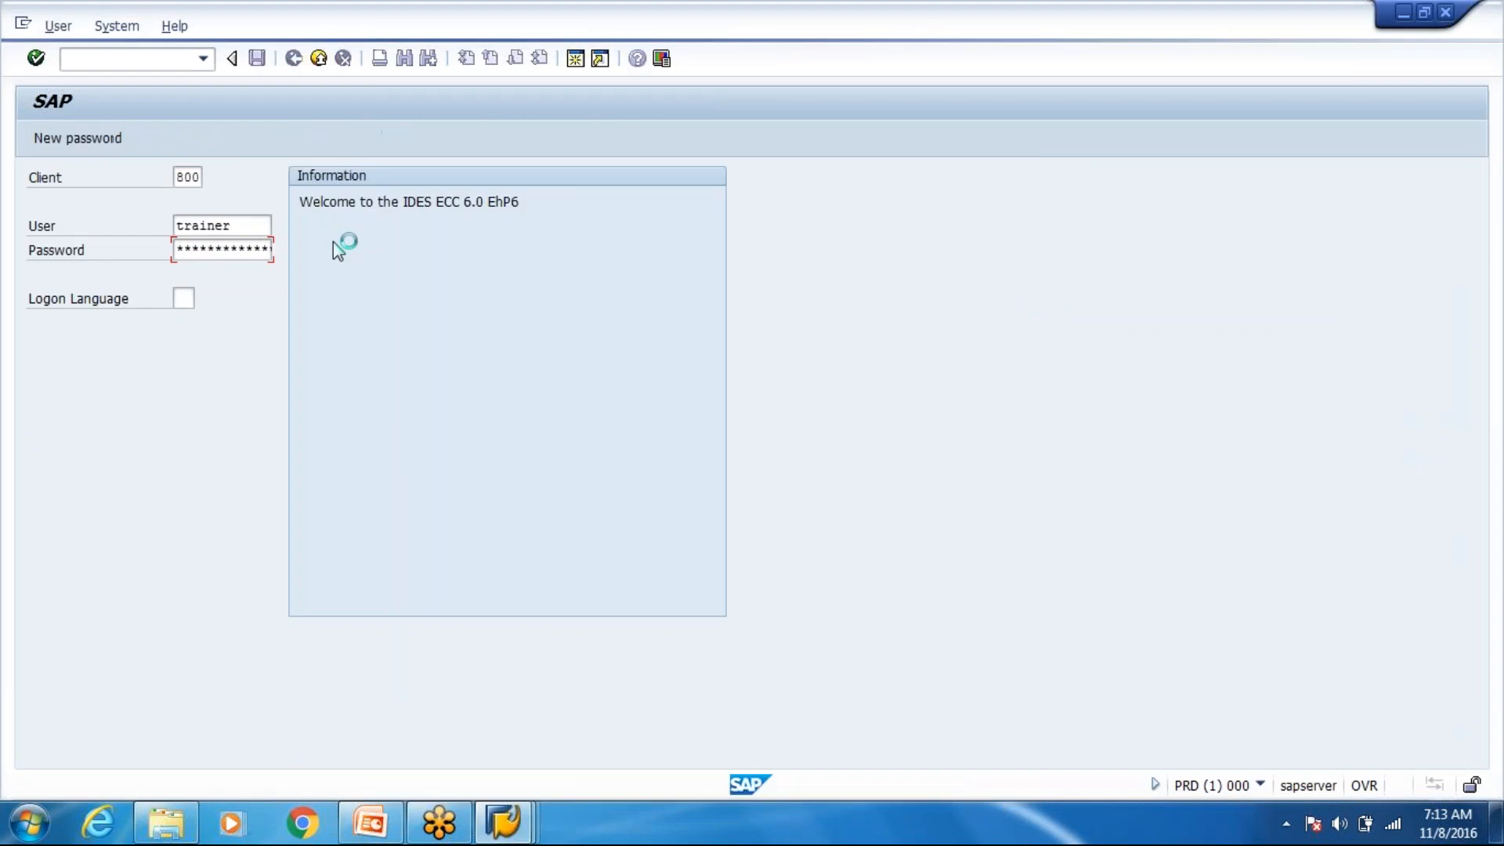
{"action": "key", "text": "alt+Tab"}
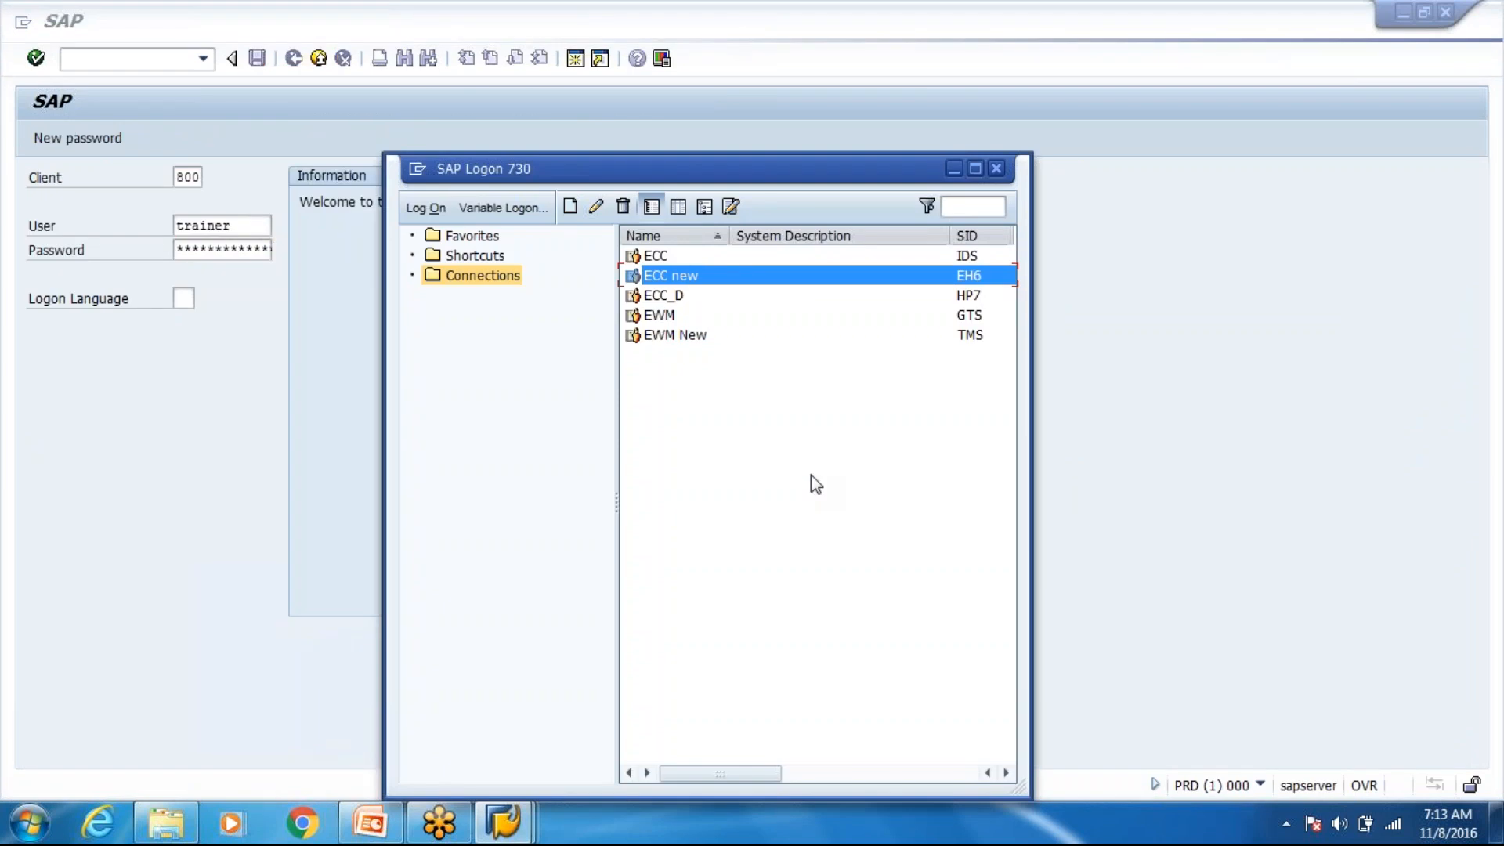
{"action": "key", "text": "alt+Tab"}
{"action": "left_click", "coordinate": [780, 588]}
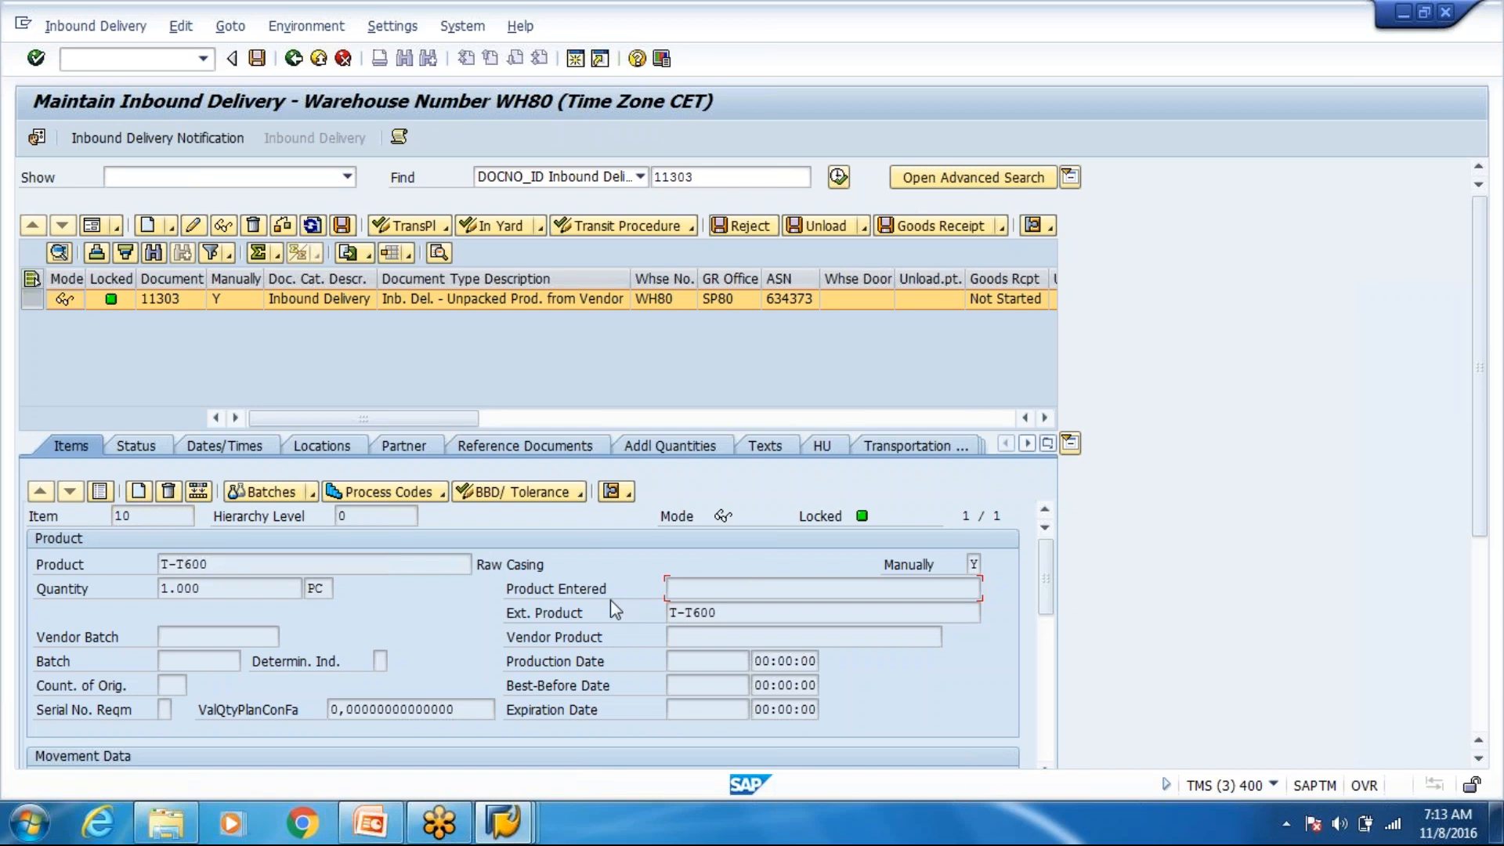
{"action": "key", "text": "alt+Tab"}
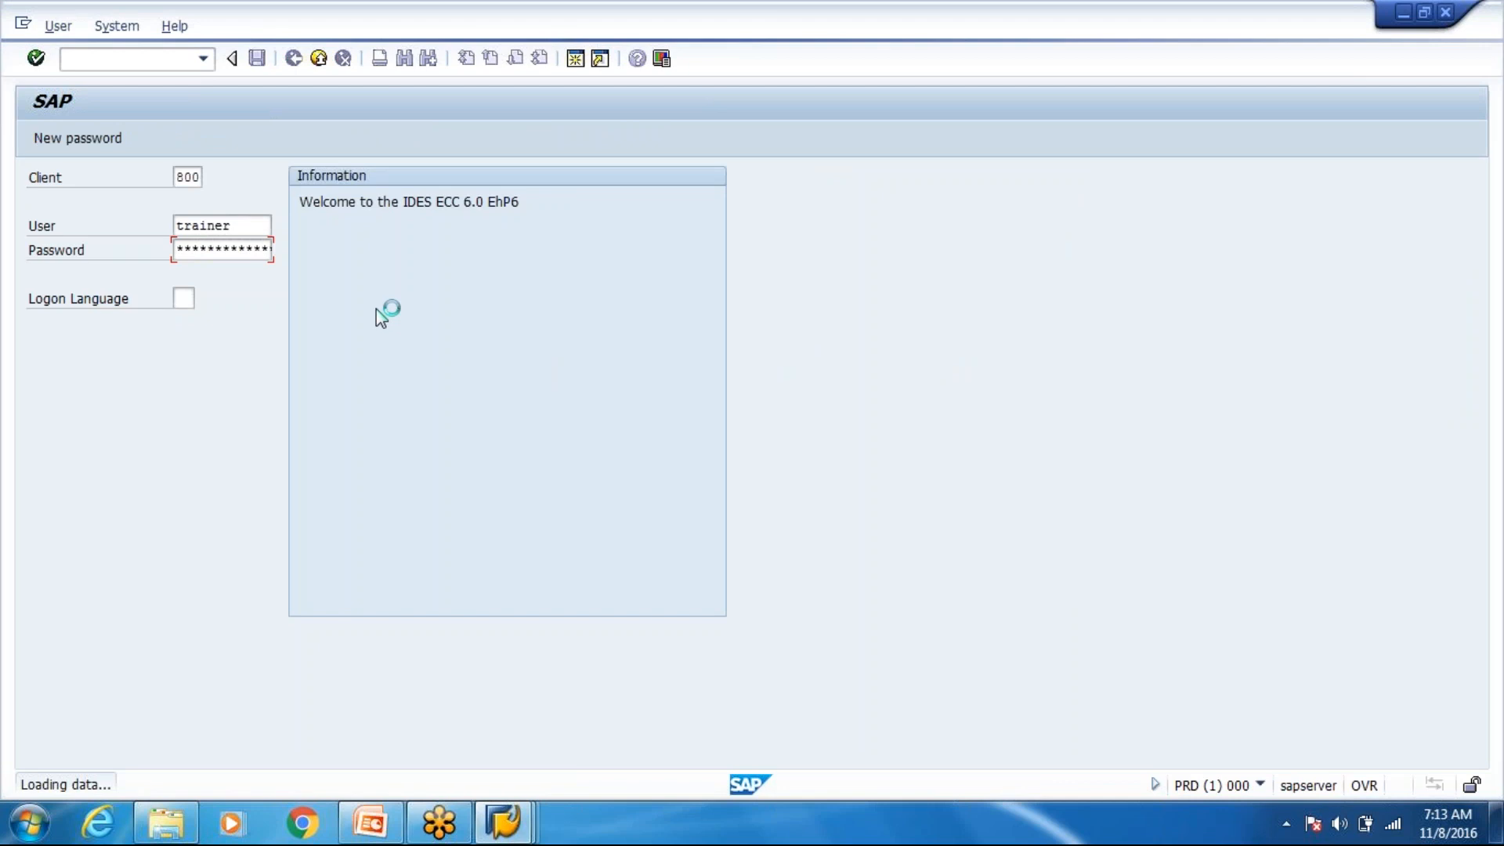
{"action": "type", "text": "vl33n"}
{"action": "key", "text": "Return"}
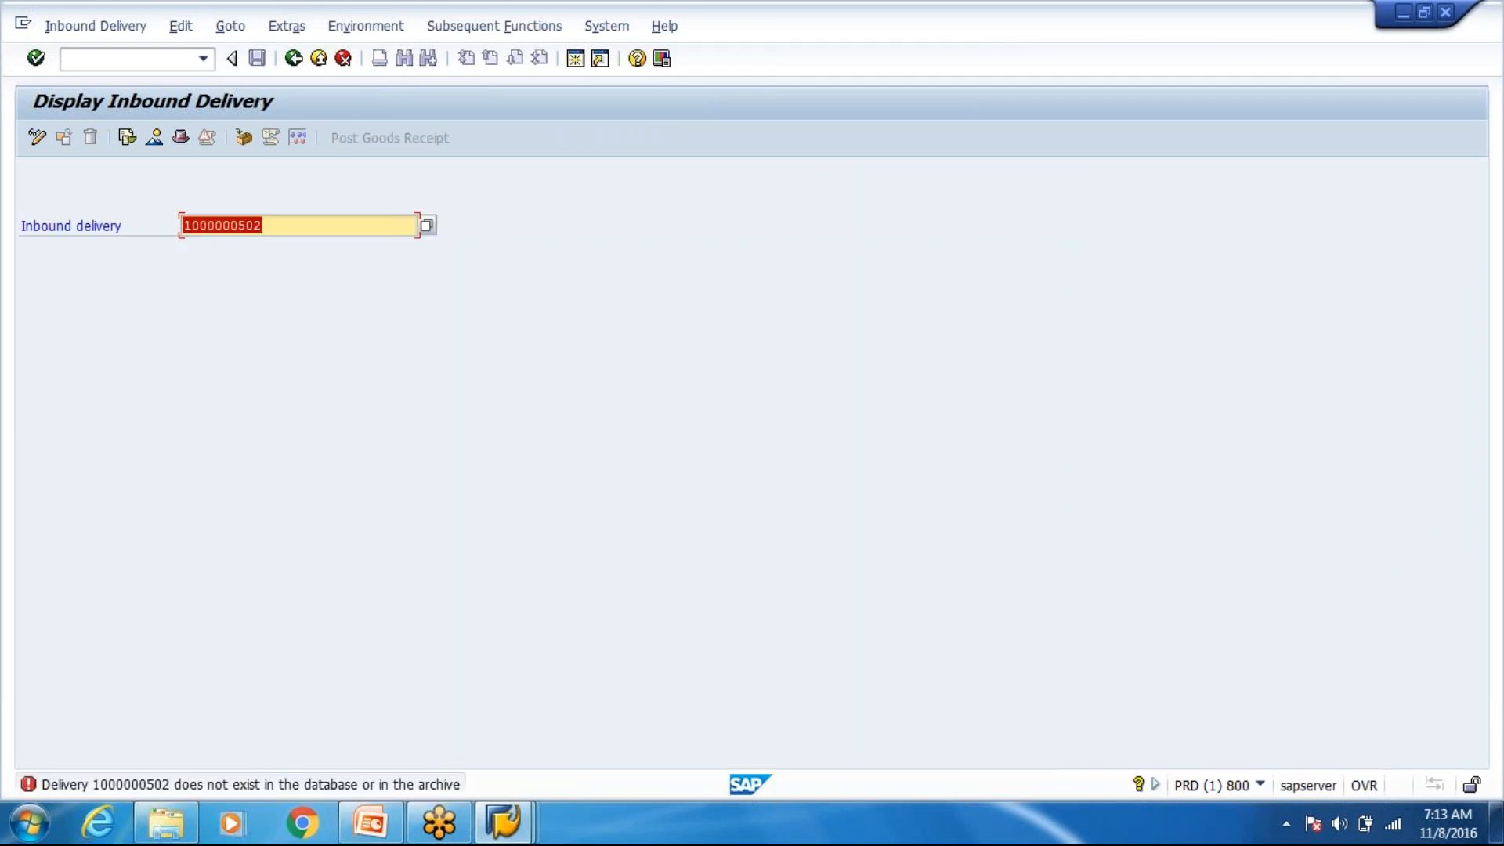
Step: Open the qRFC inbound queue monitor SMQ2 in a new ECC session
{"action": "left_click", "coordinate": [178, 58]}
{"action": "type", "text": "/osmq2"}
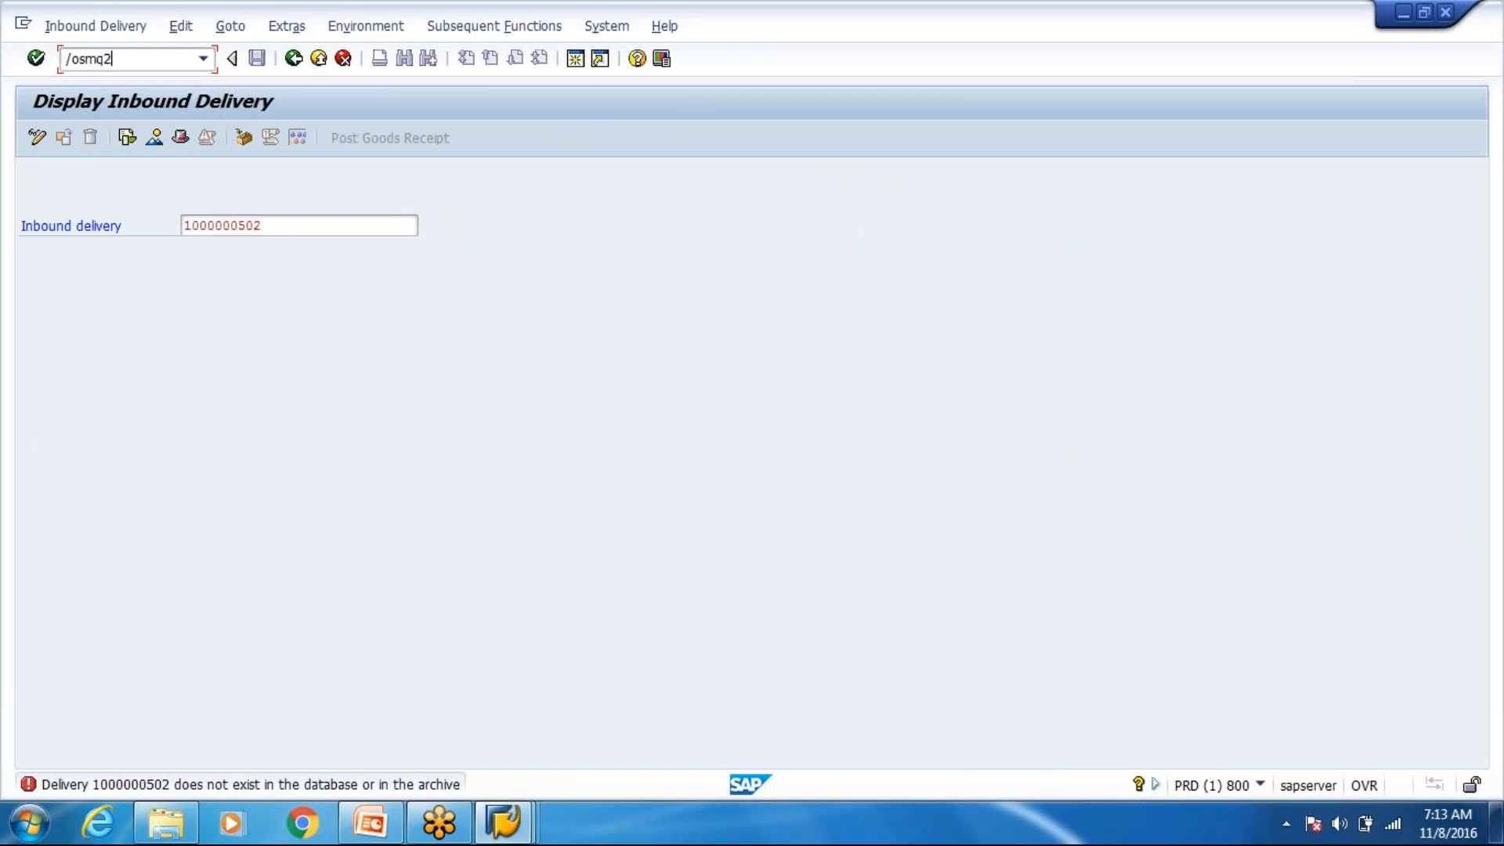
{"action": "key", "text": "Return"}
{"action": "key", "text": "alt+Tab"}
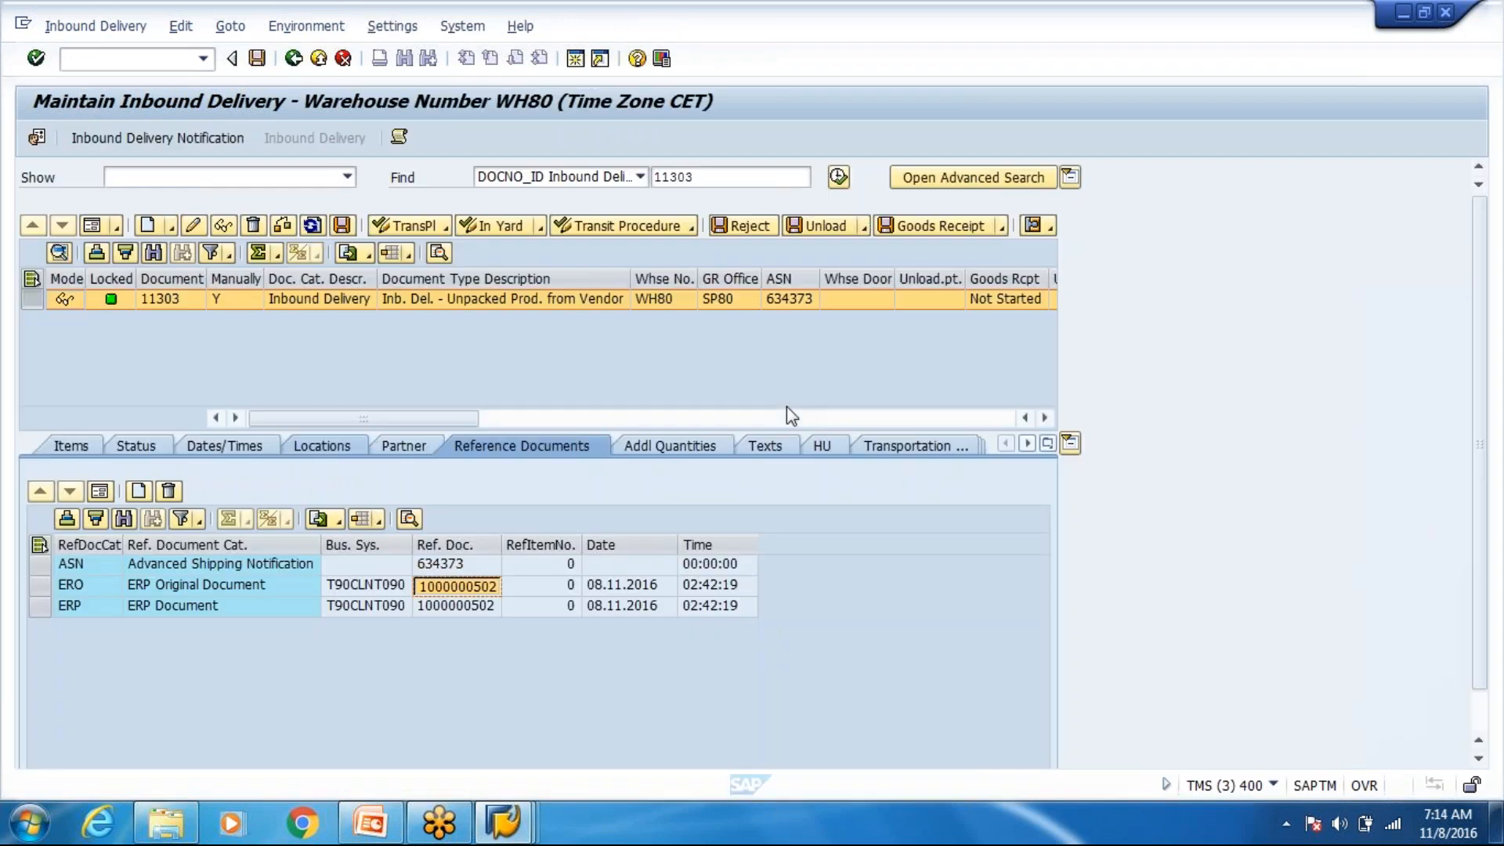
{"action": "key", "text": "alt+Tab"}
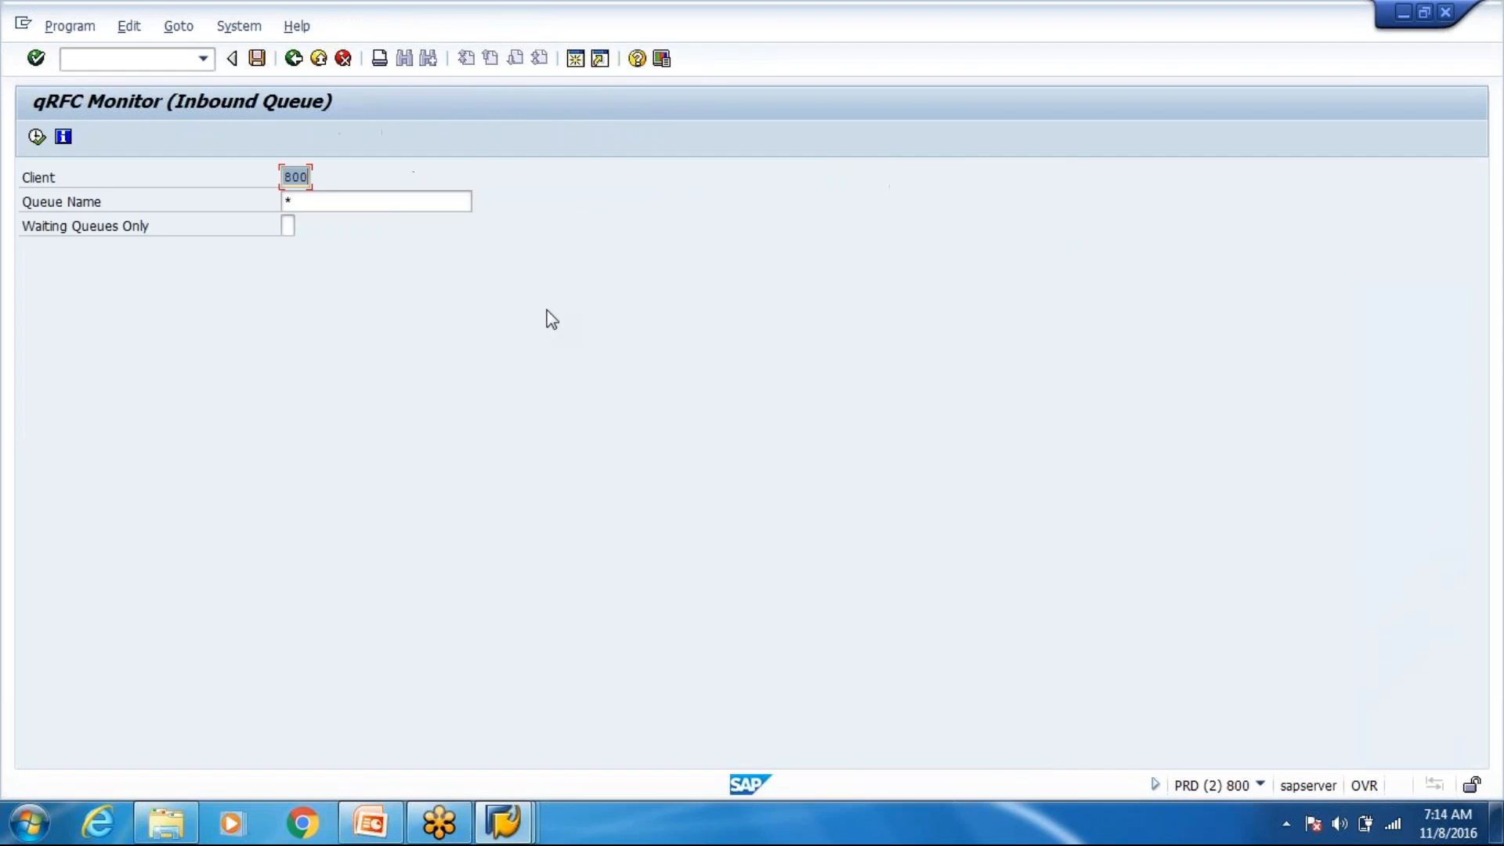
Step: Switch to the EWM session and post the goods receipt for inbound delivery 11303
{"action": "key", "text": "alt+Tab"}
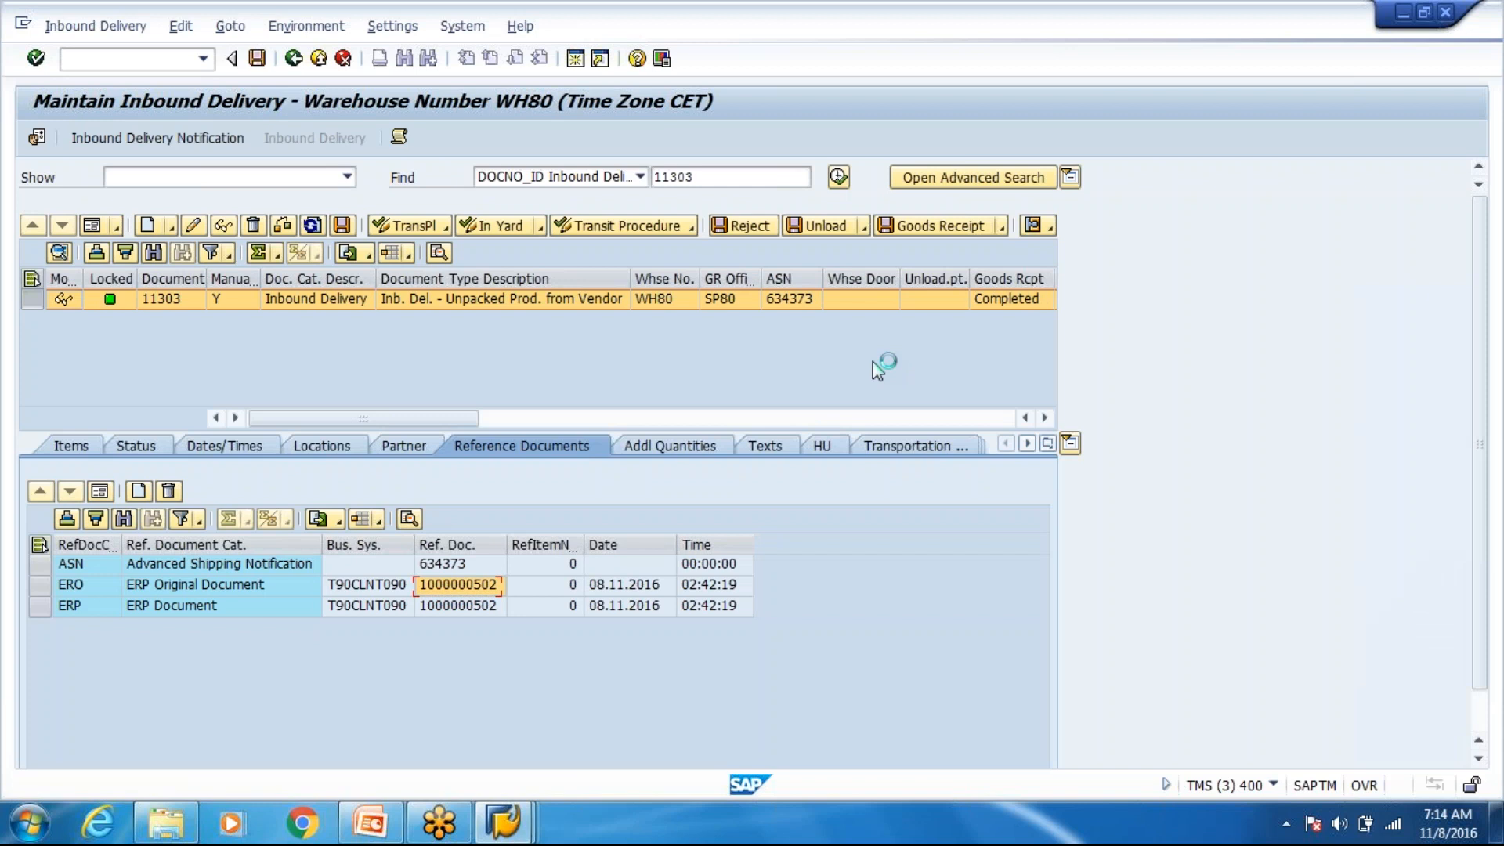
{"action": "left_click", "coordinate": [1070, 443]}
{"action": "left_click", "coordinate": [1148, 736]}
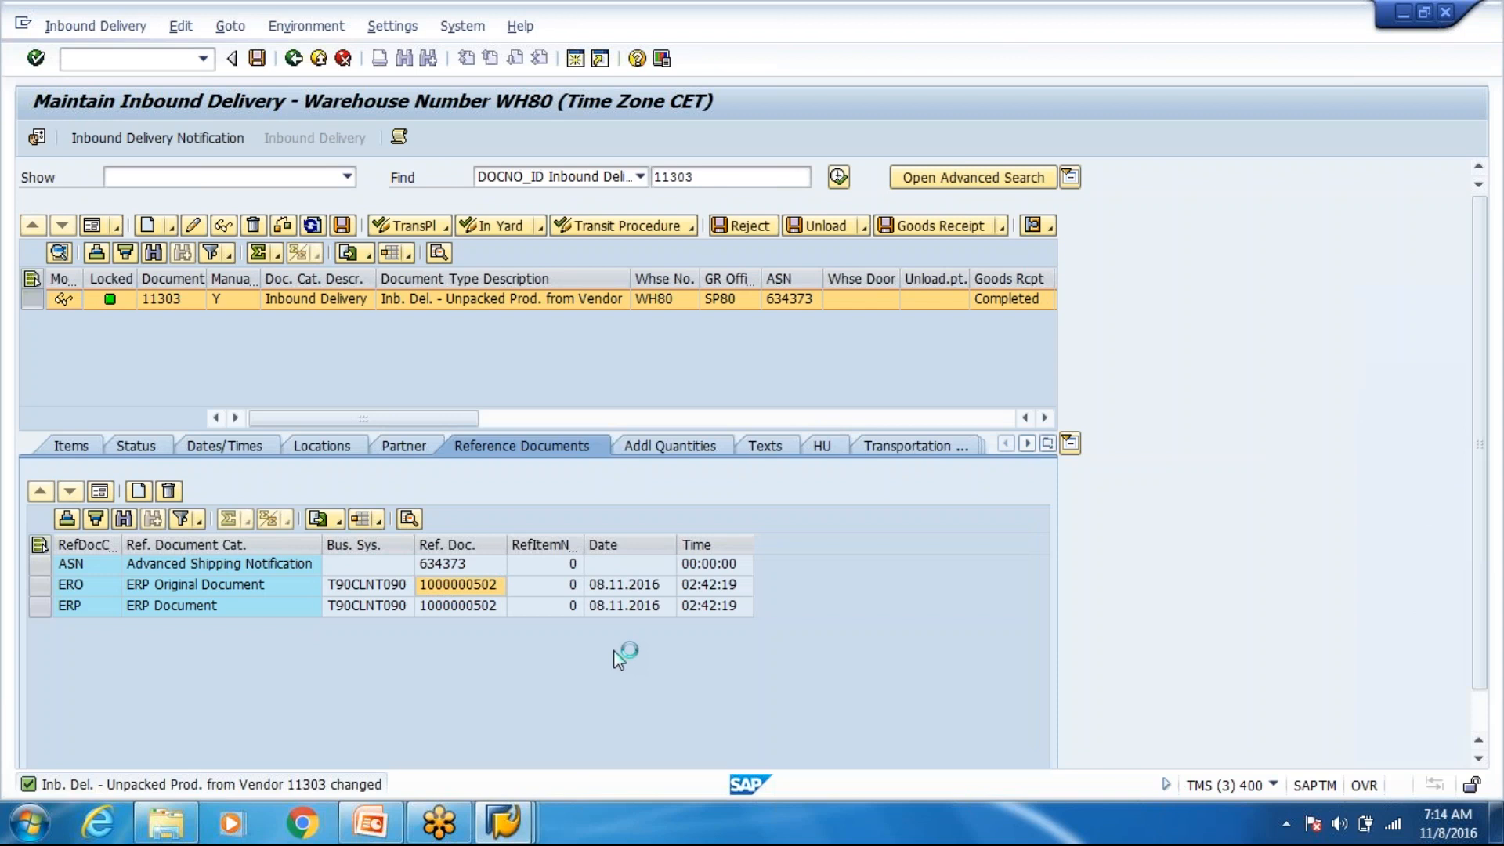
{"action": "left_click", "coordinate": [170, 547]}
{"action": "left_click", "coordinate": [181, 561], "text": "shift"}
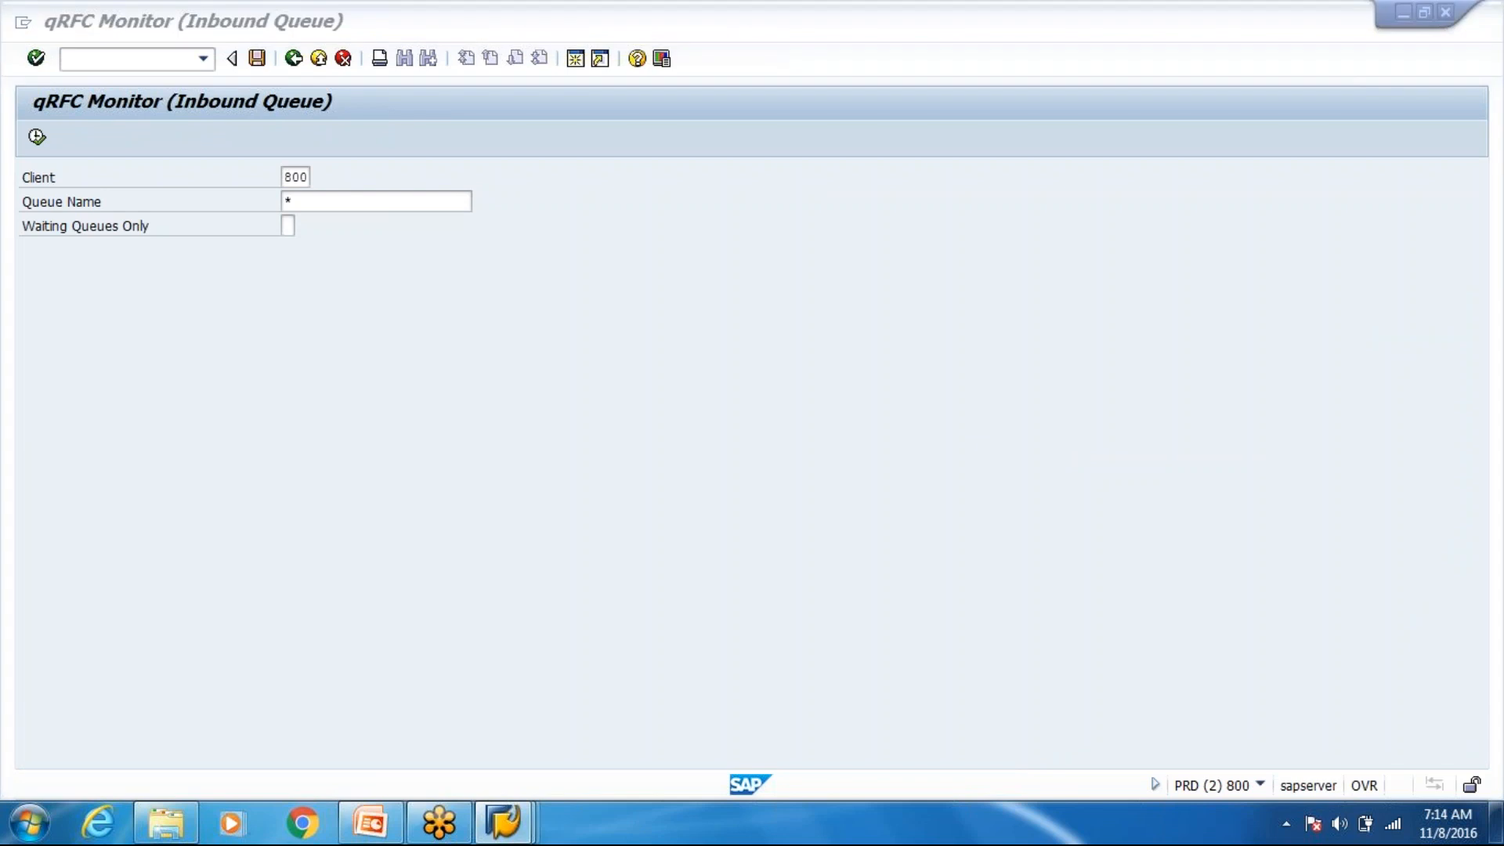
{"action": "key", "text": "alt+Tab"}
{"action": "key", "text": "Return"}
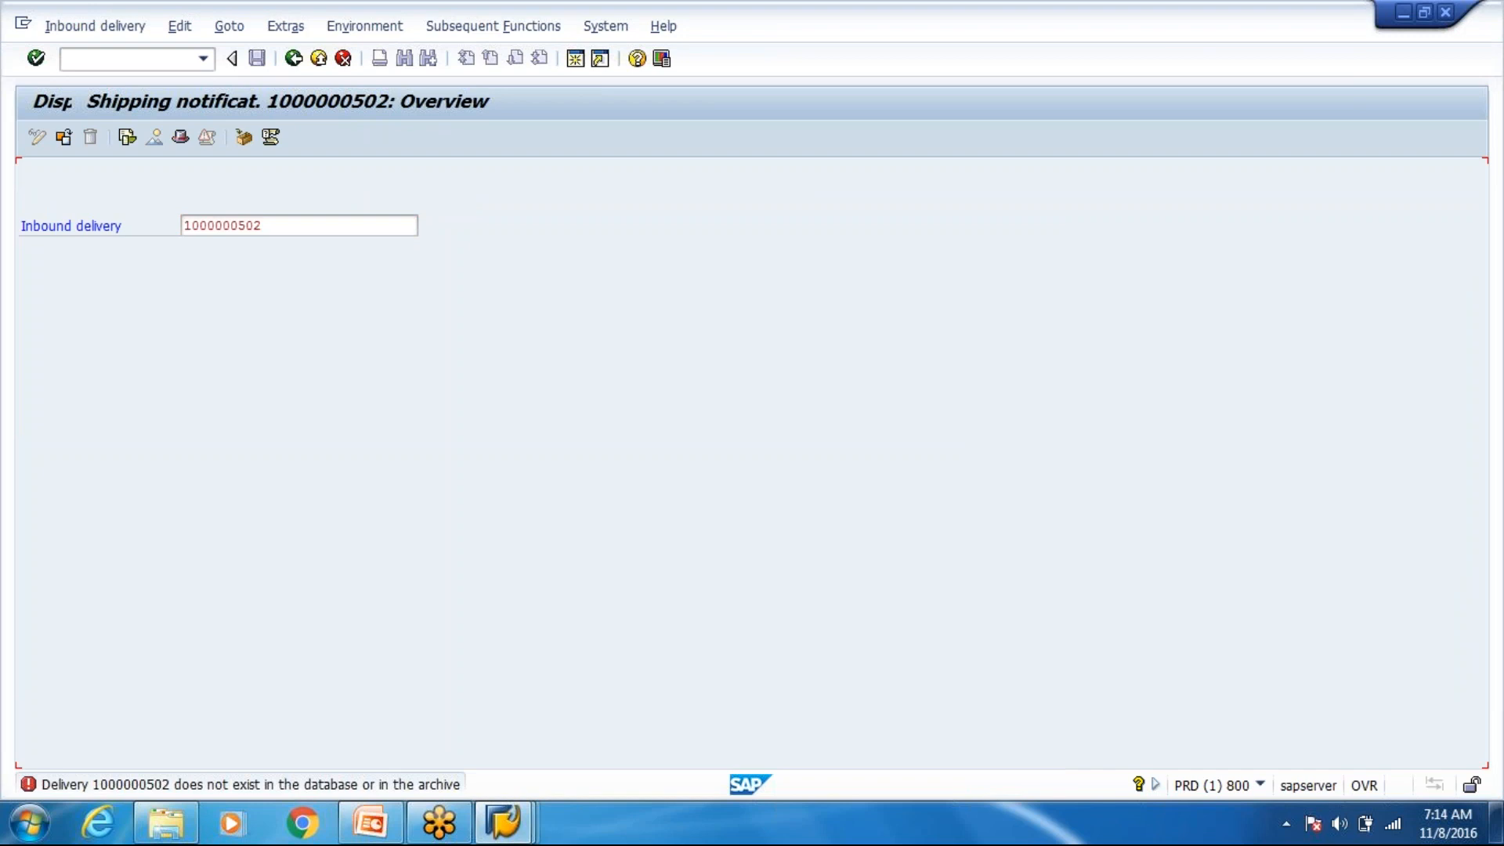
{"action": "left_click", "coordinate": [667, 251]}
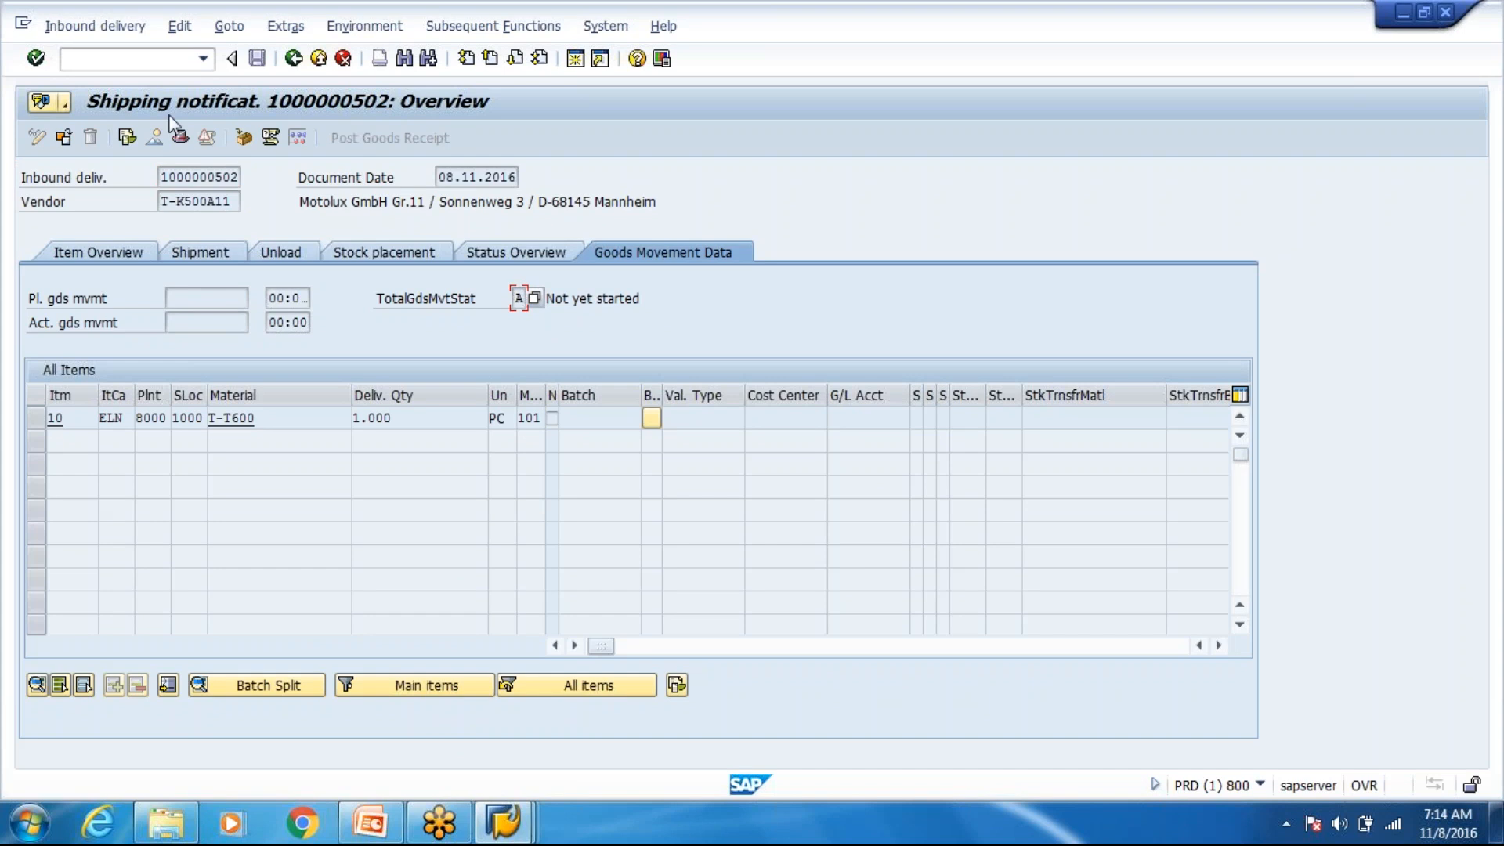
{"action": "left_click", "coordinate": [126, 138]}
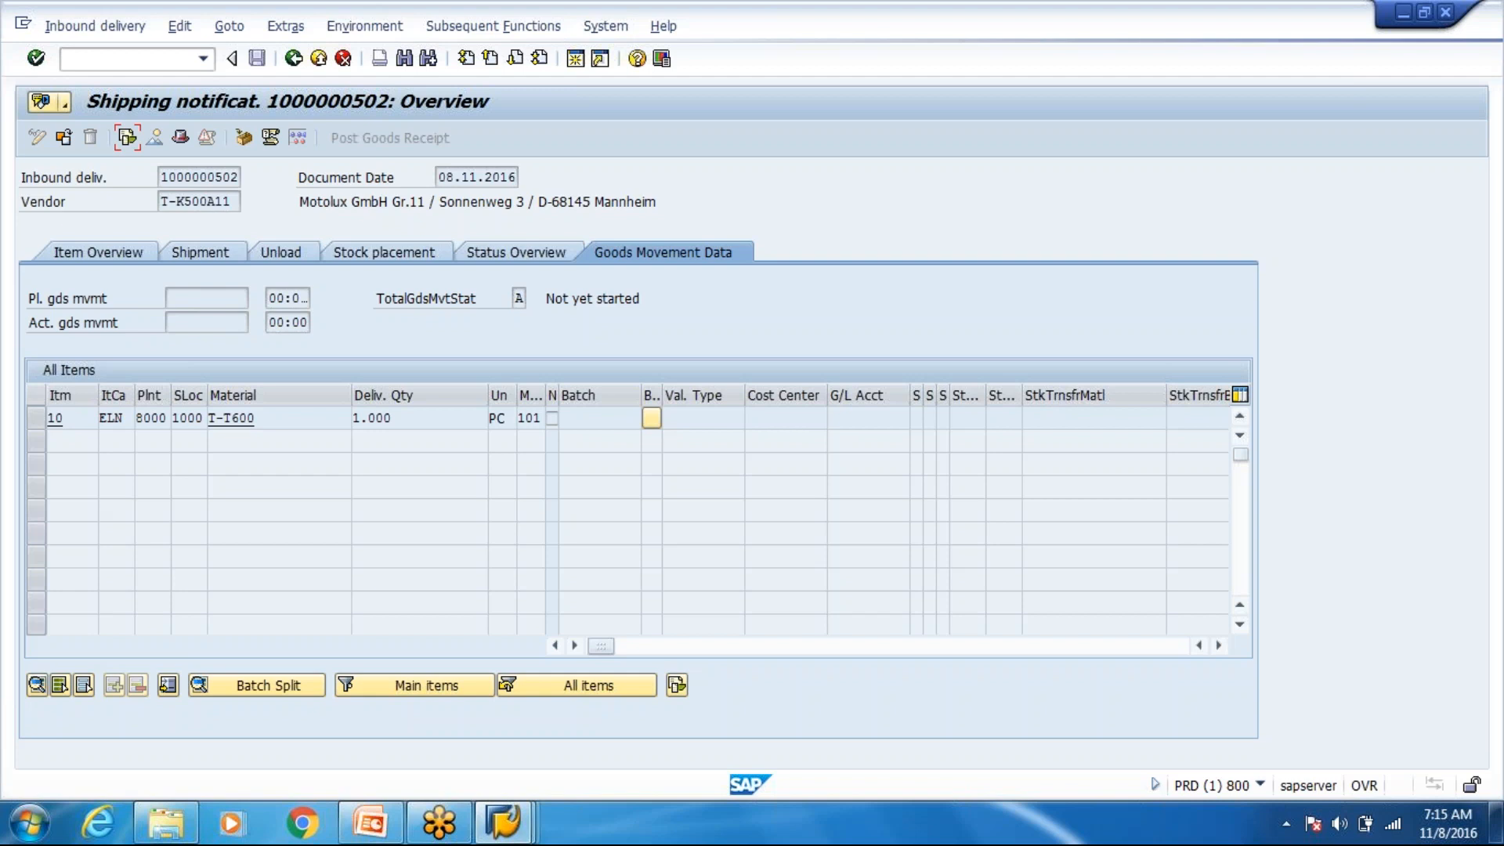
{"action": "key", "text": "F3"}
{"action": "key", "text": "F3"}
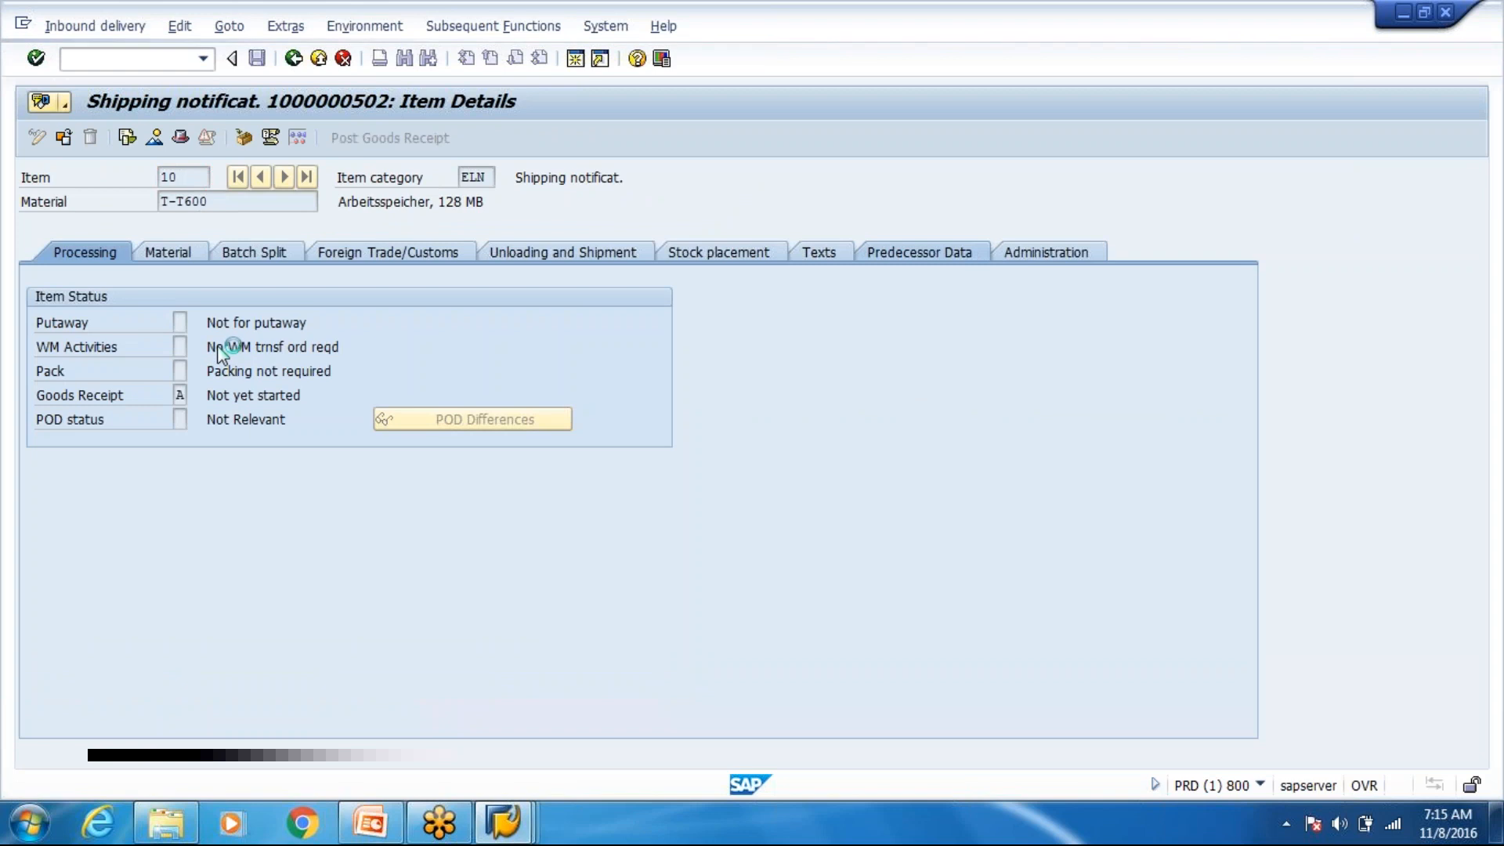
{"action": "left_click", "coordinate": [283, 322]}
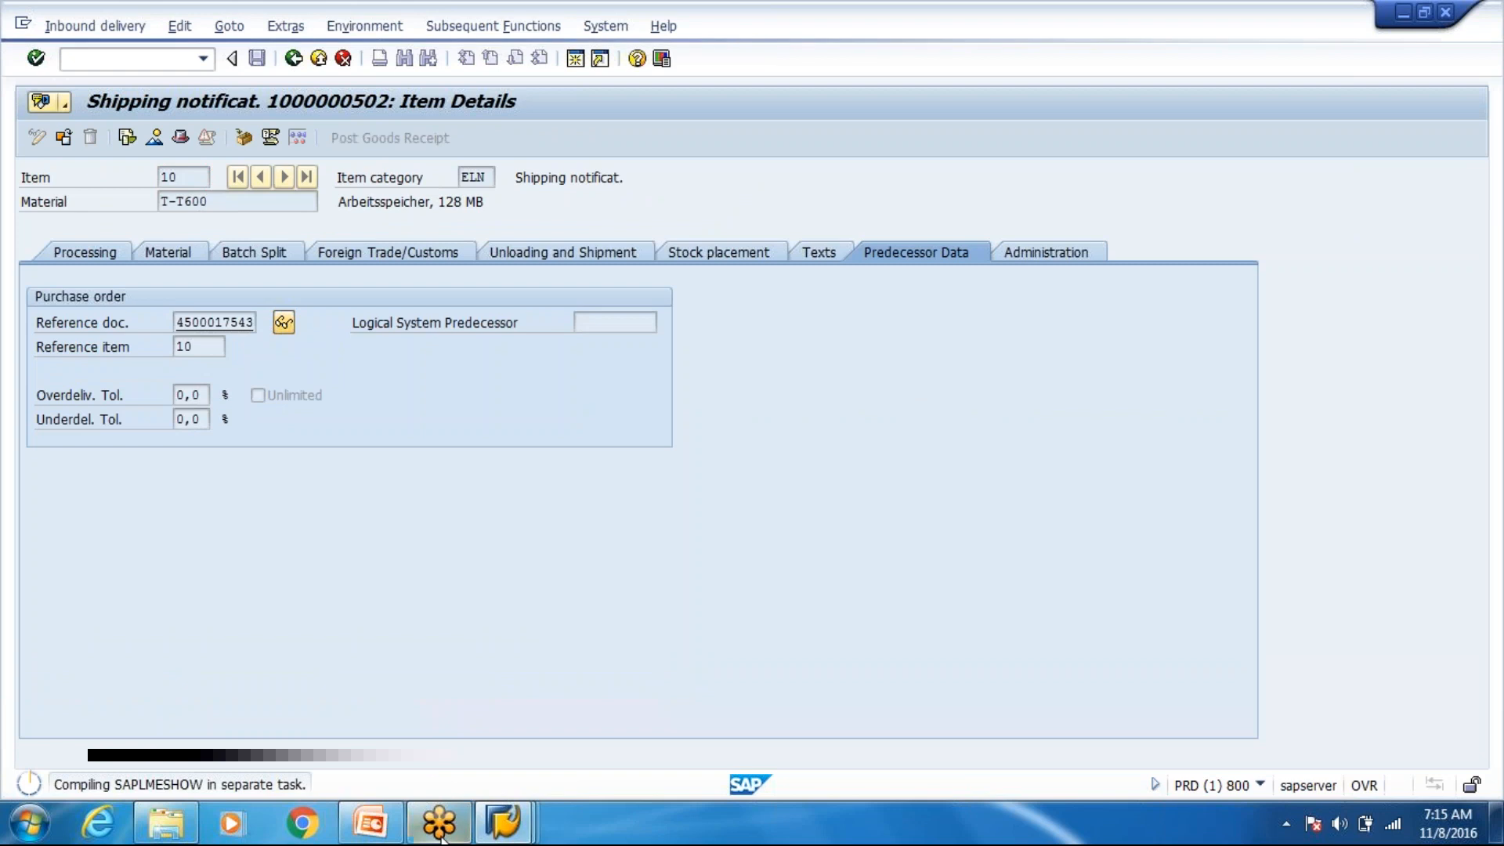
Step: Close the qRFC monitor session, and check the open EWM inbound delivery and GR preparation sessions
{"action": "mouse_move", "coordinate": [501, 837]}
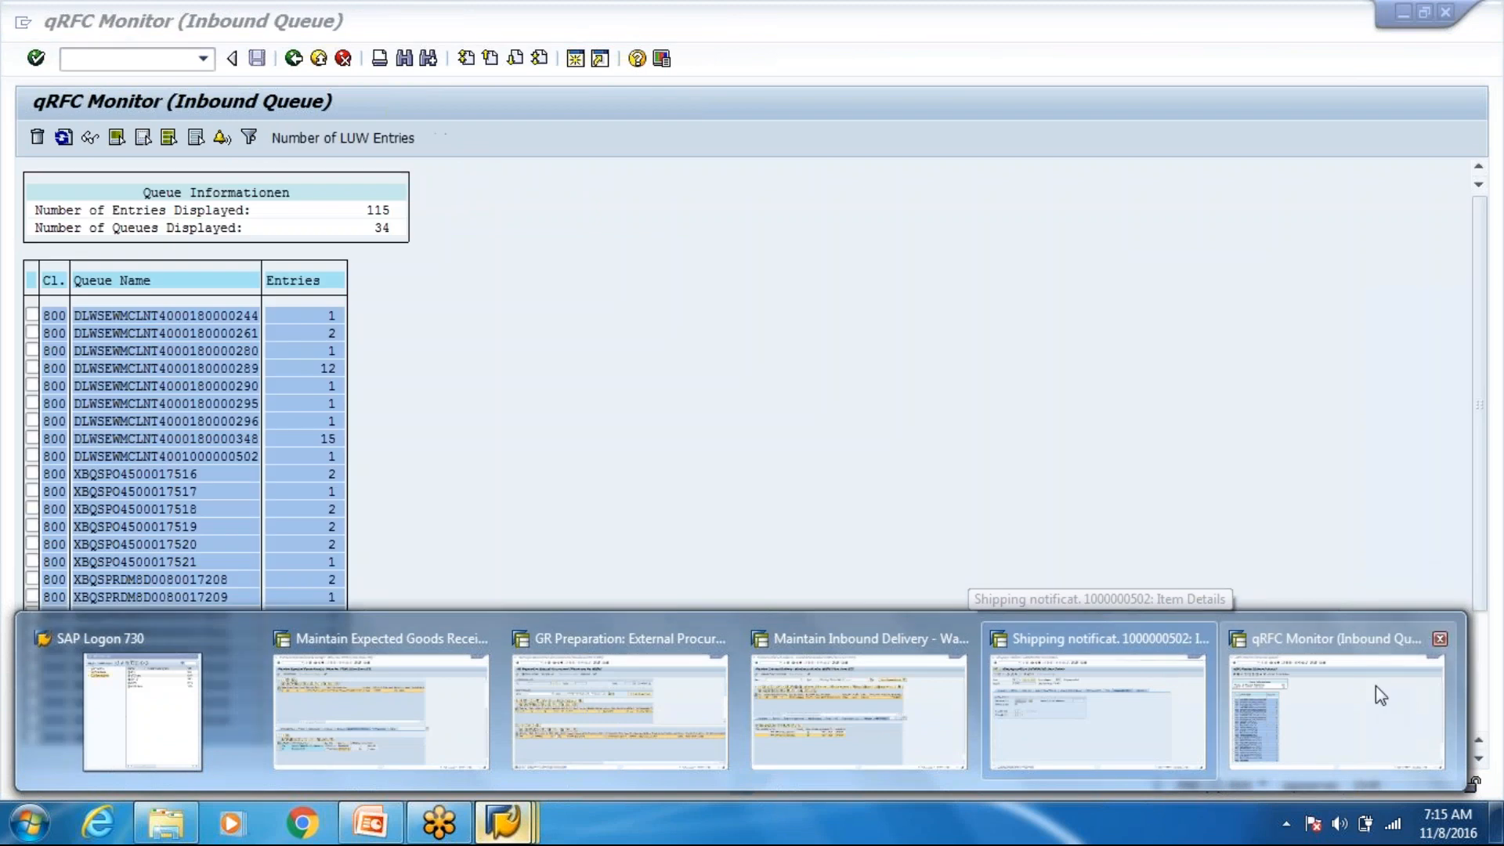
{"action": "left_click", "coordinate": [1433, 639]}
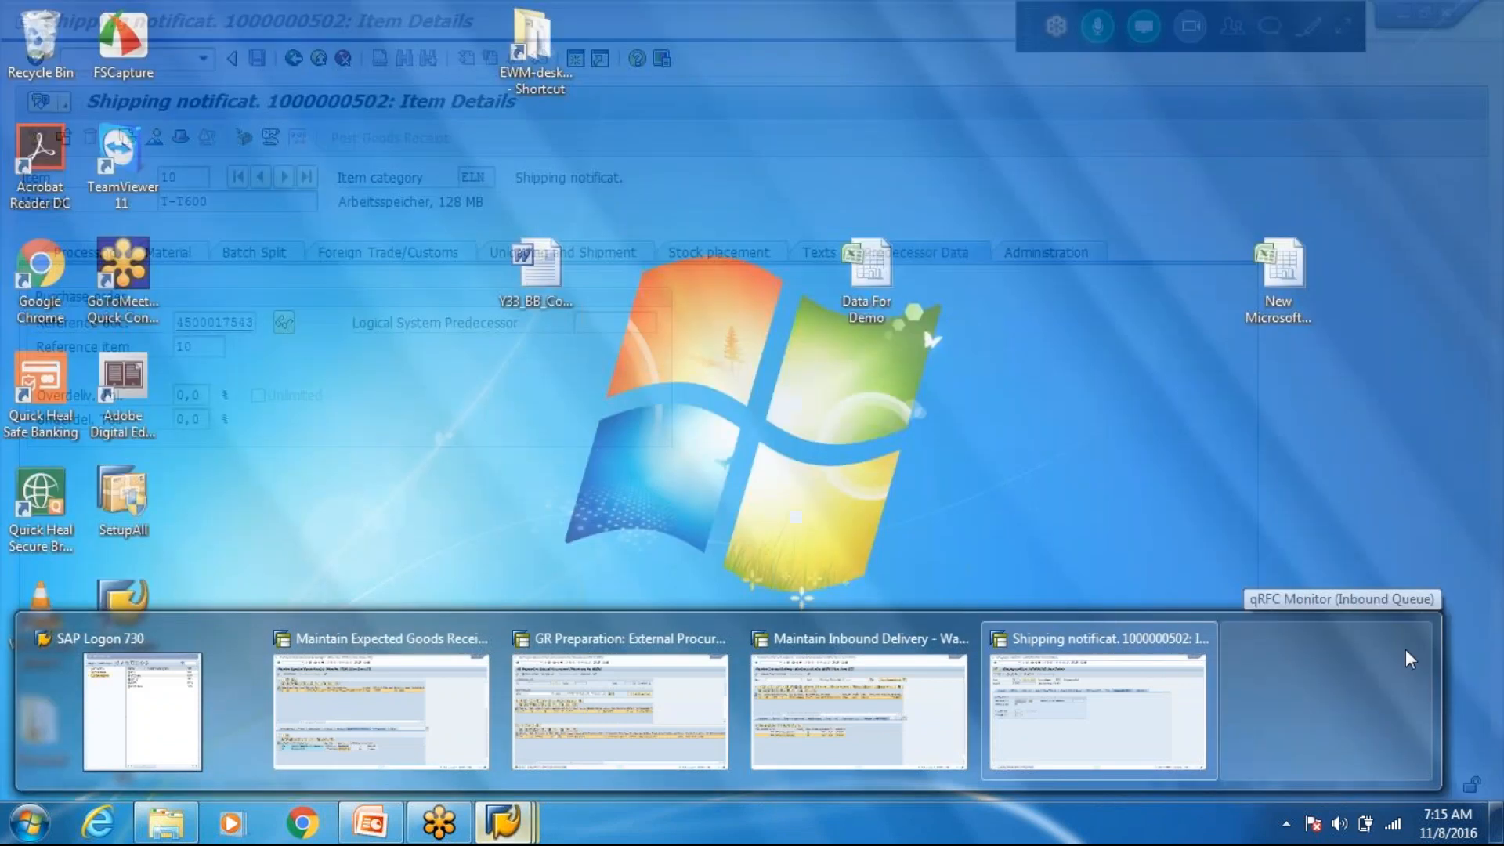
{"action": "left_click", "coordinate": [830, 724]}
{"action": "left_click", "coordinate": [202, 547]}
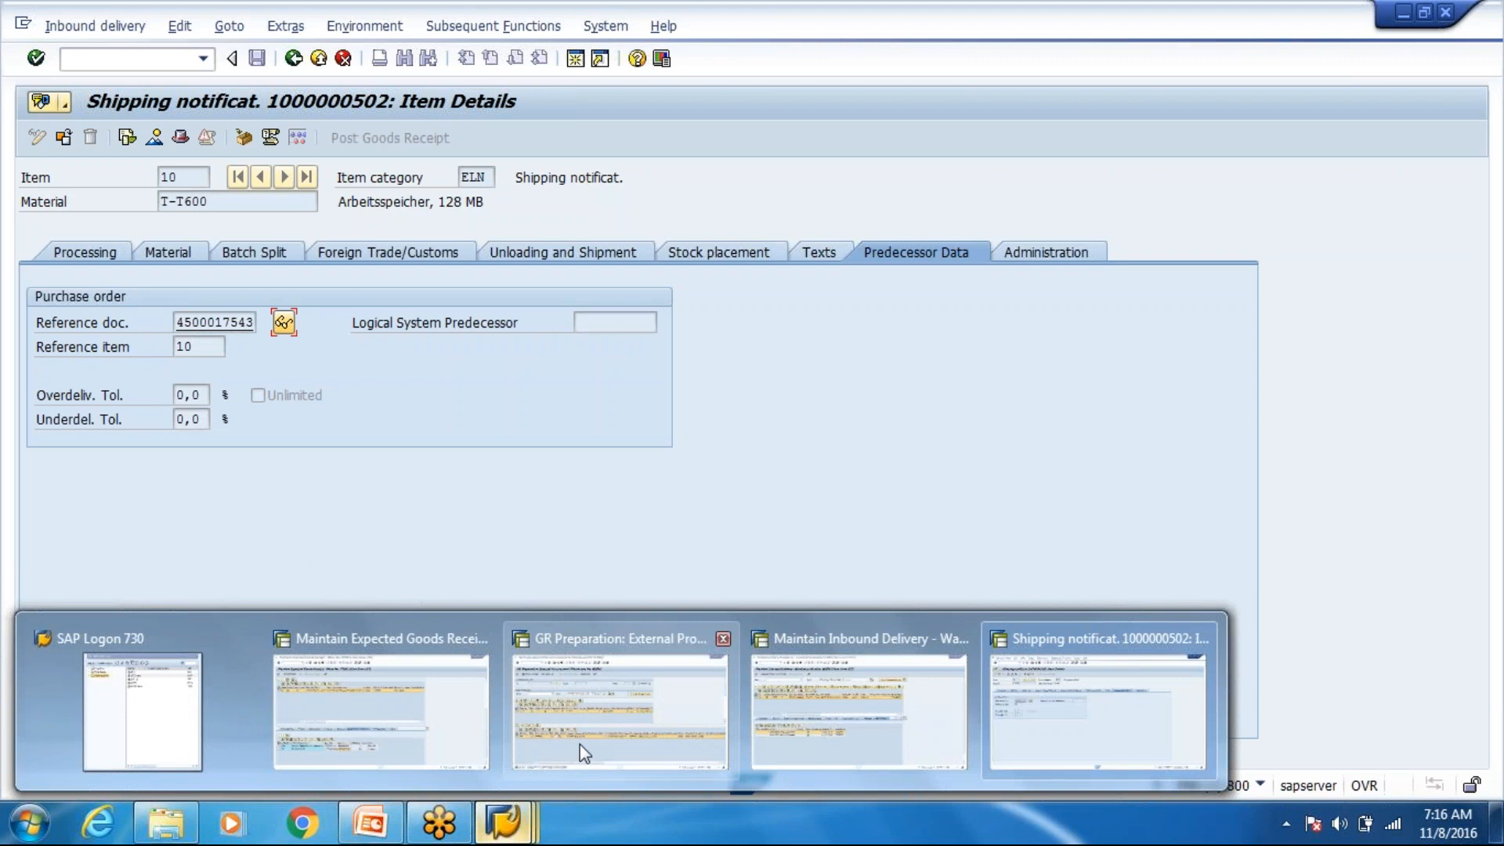
{"action": "left_click", "coordinate": [579, 744]}
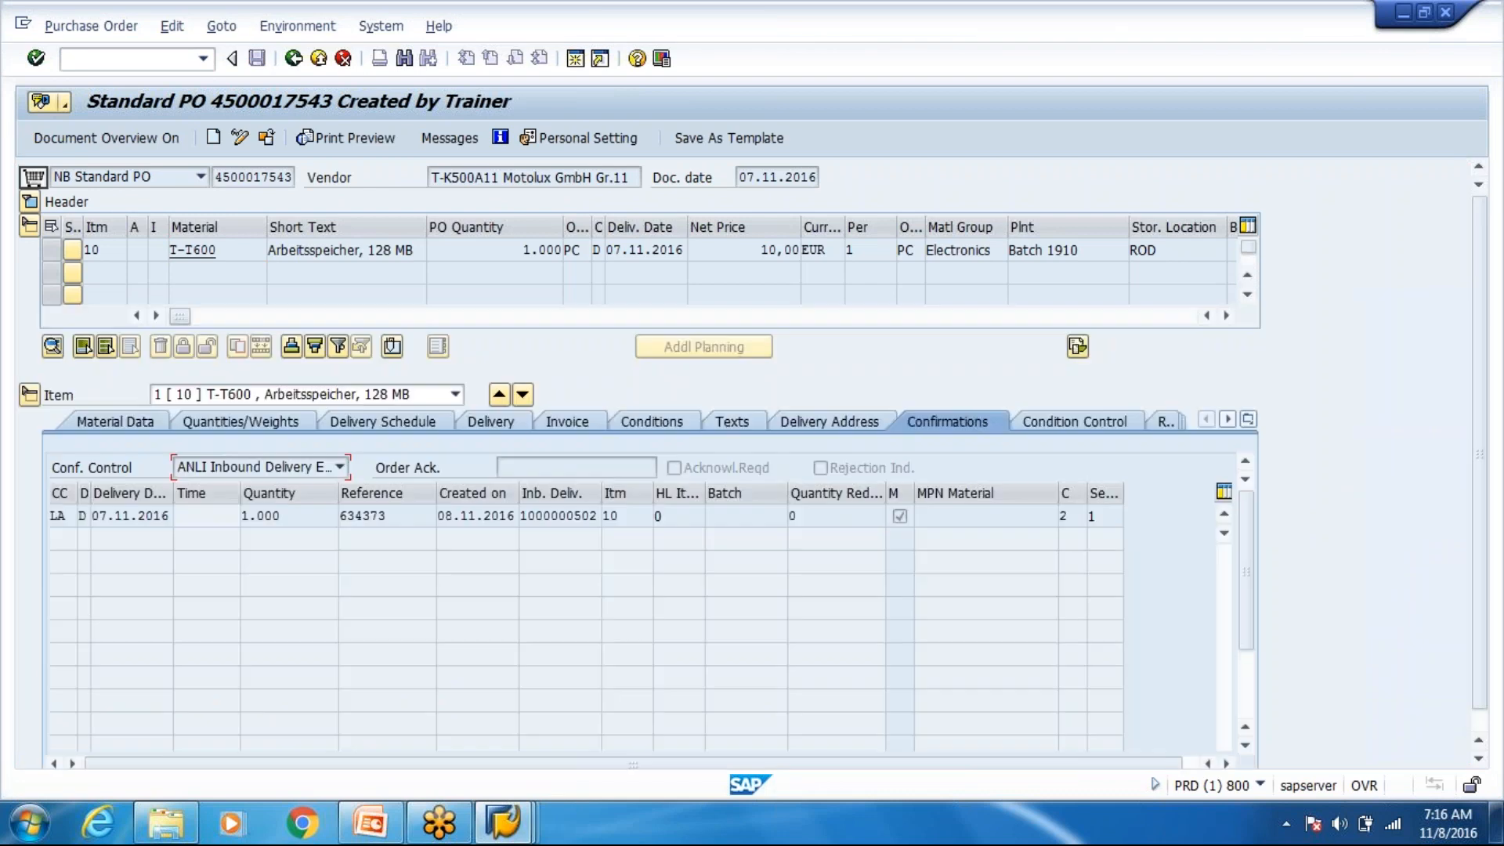
Step: Check the inbound delivery number in the purchase order item's confirmations, and return to the delivery's item details
{"action": "left_click_drag", "start_coordinate": [523, 516], "coordinate": [594, 516]}
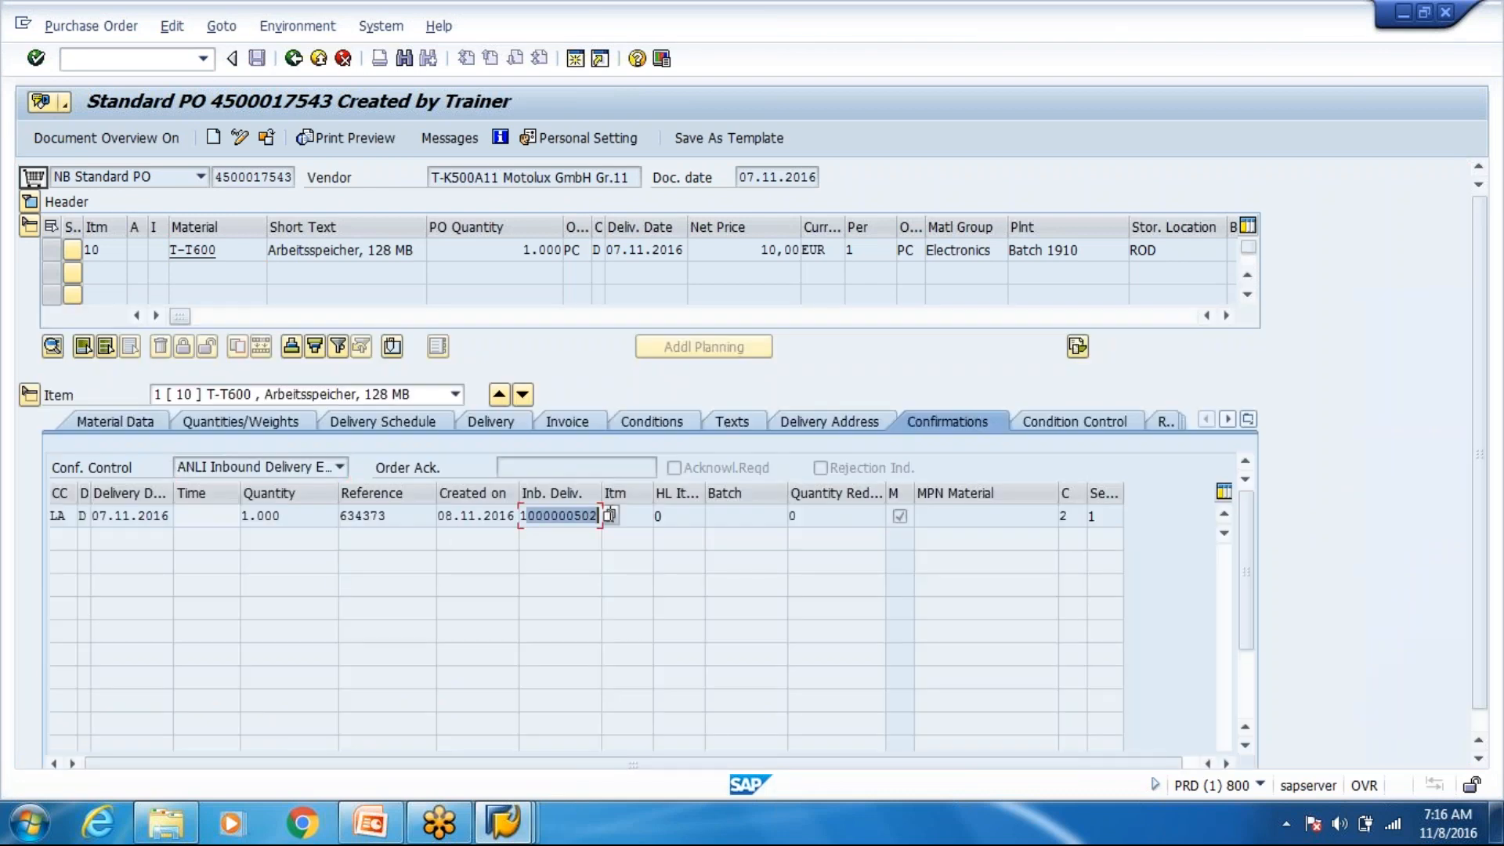
{"action": "left_click", "coordinate": [597, 515]}
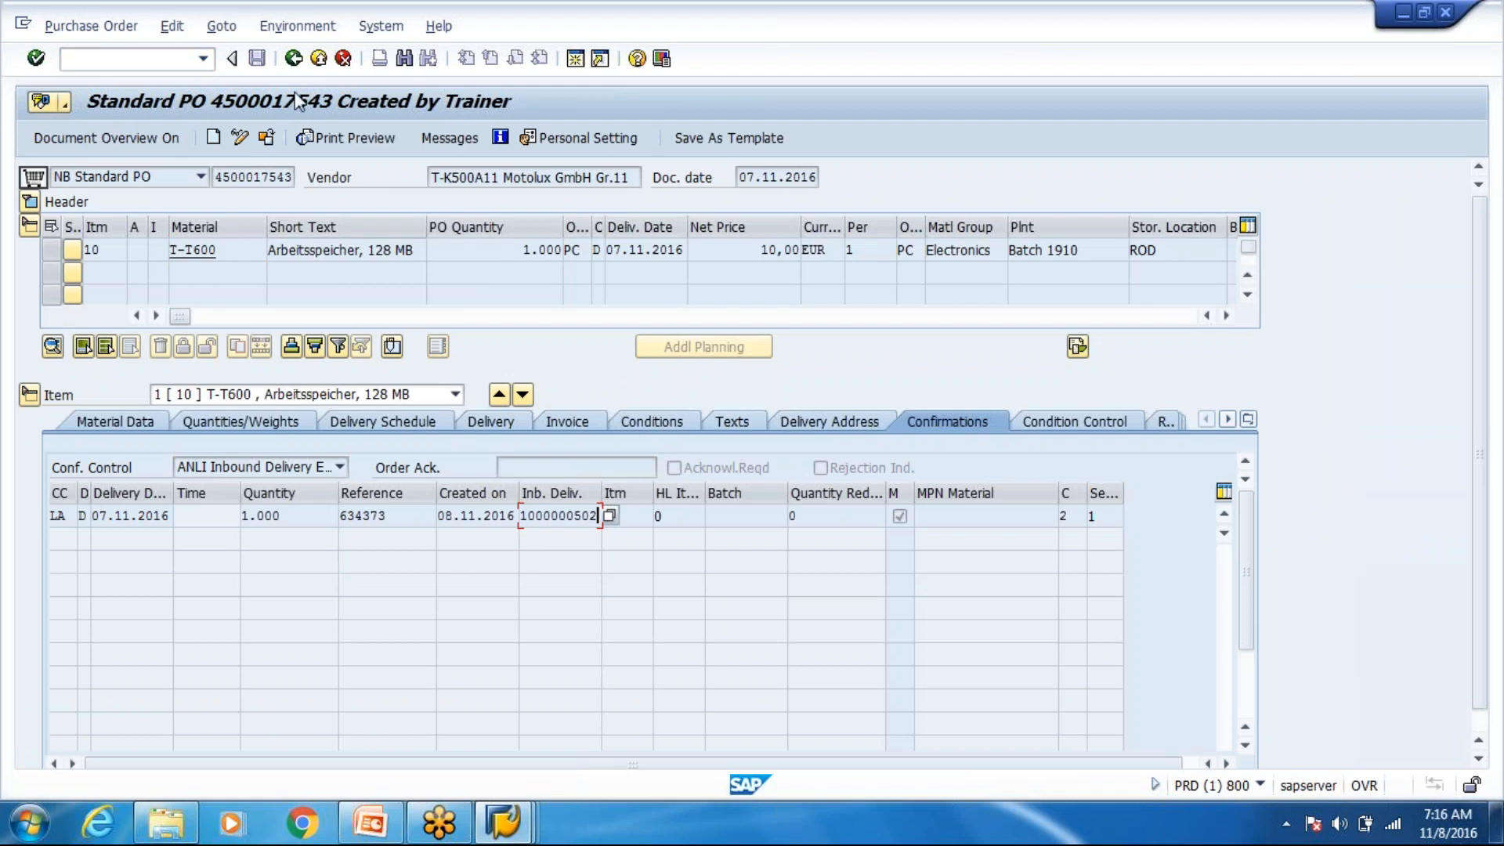
{"action": "left_click", "coordinate": [293, 58]}
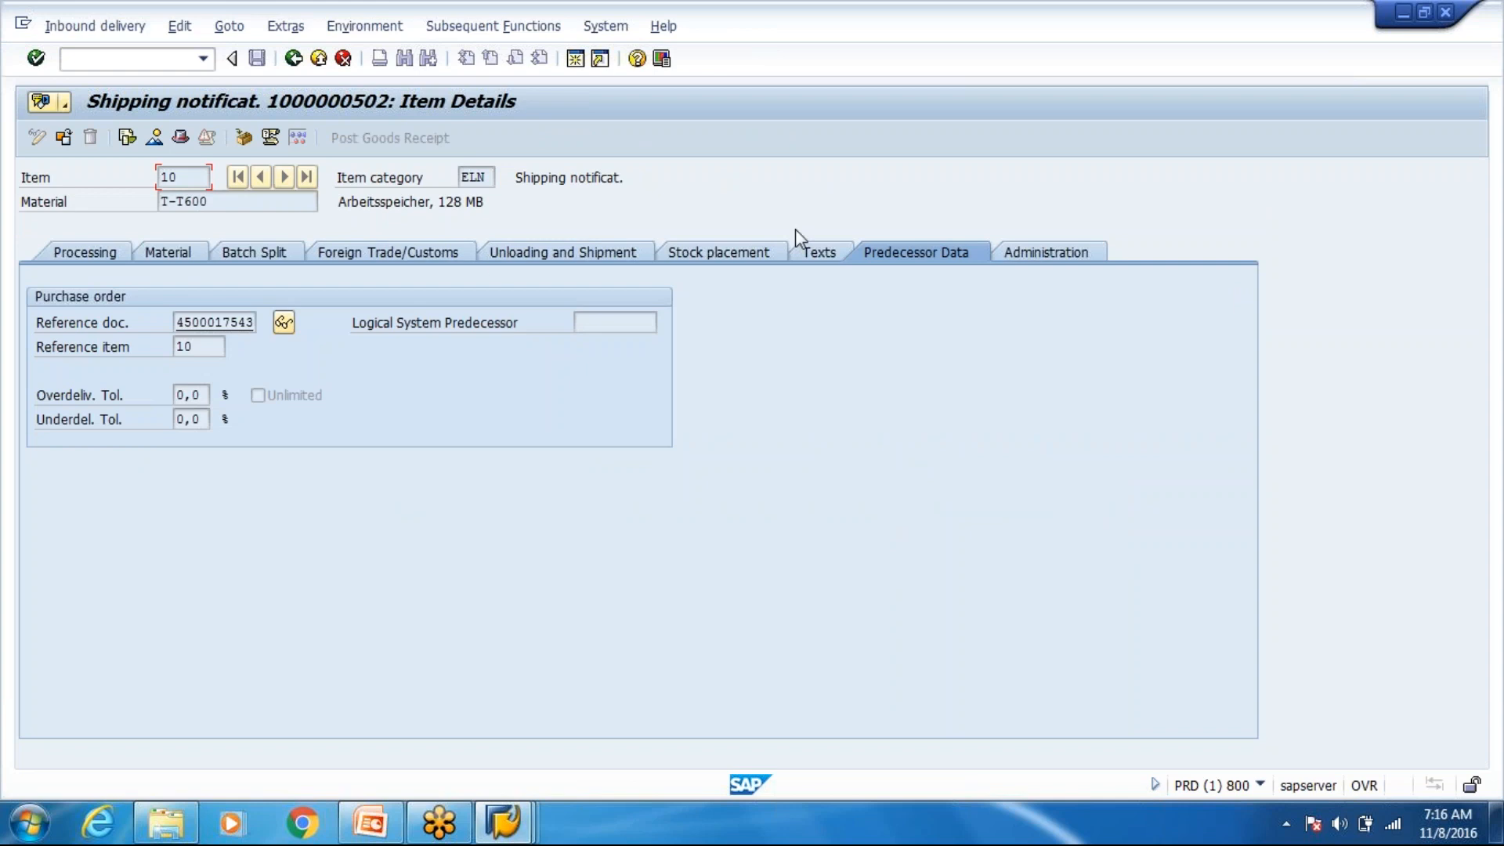
{"action": "left_click", "coordinate": [1034, 262]}
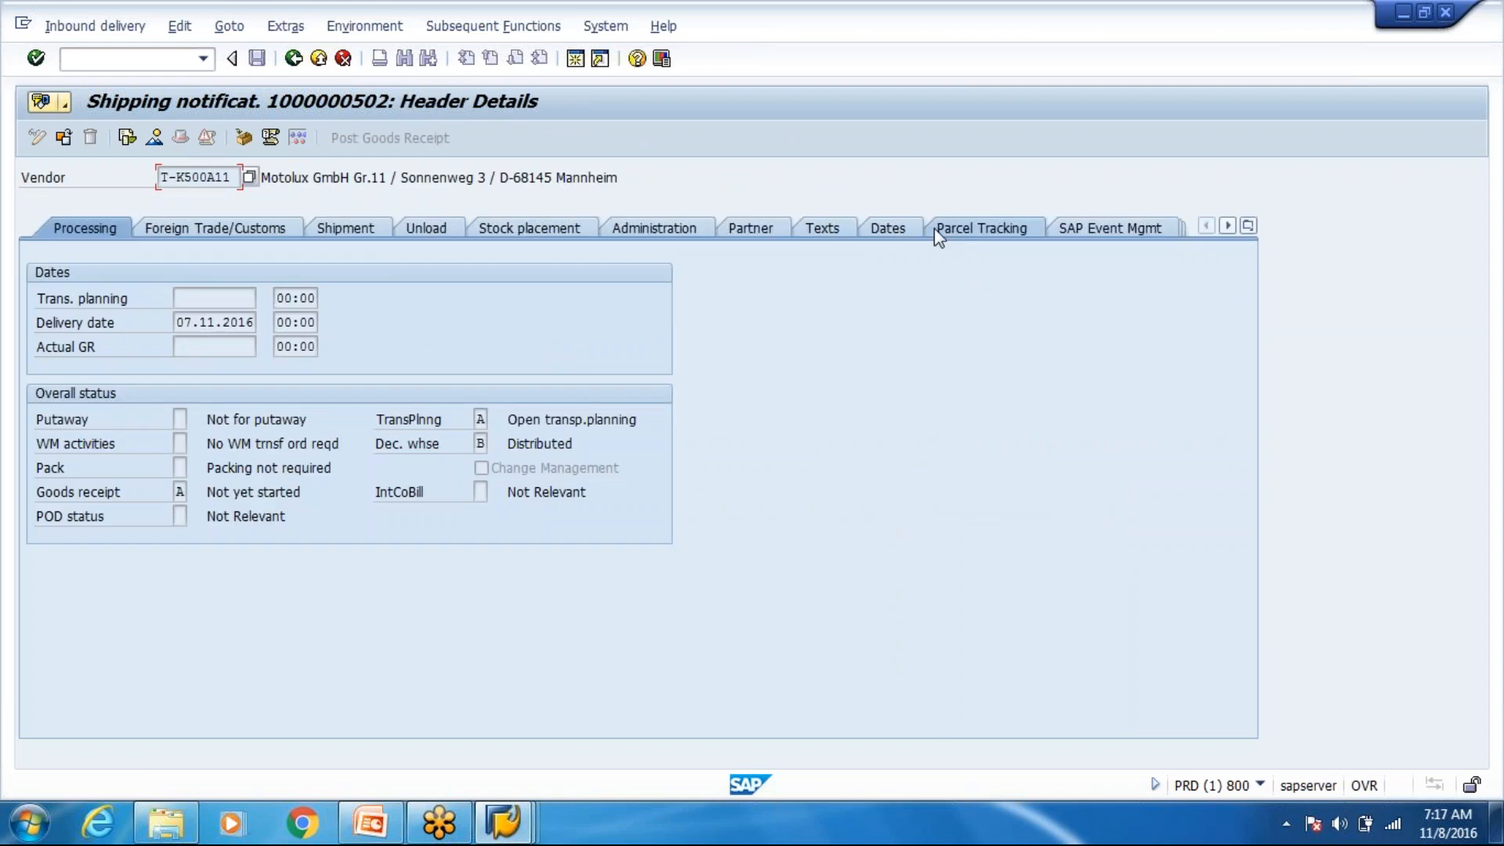
{"action": "left_click", "coordinate": [1248, 225]}
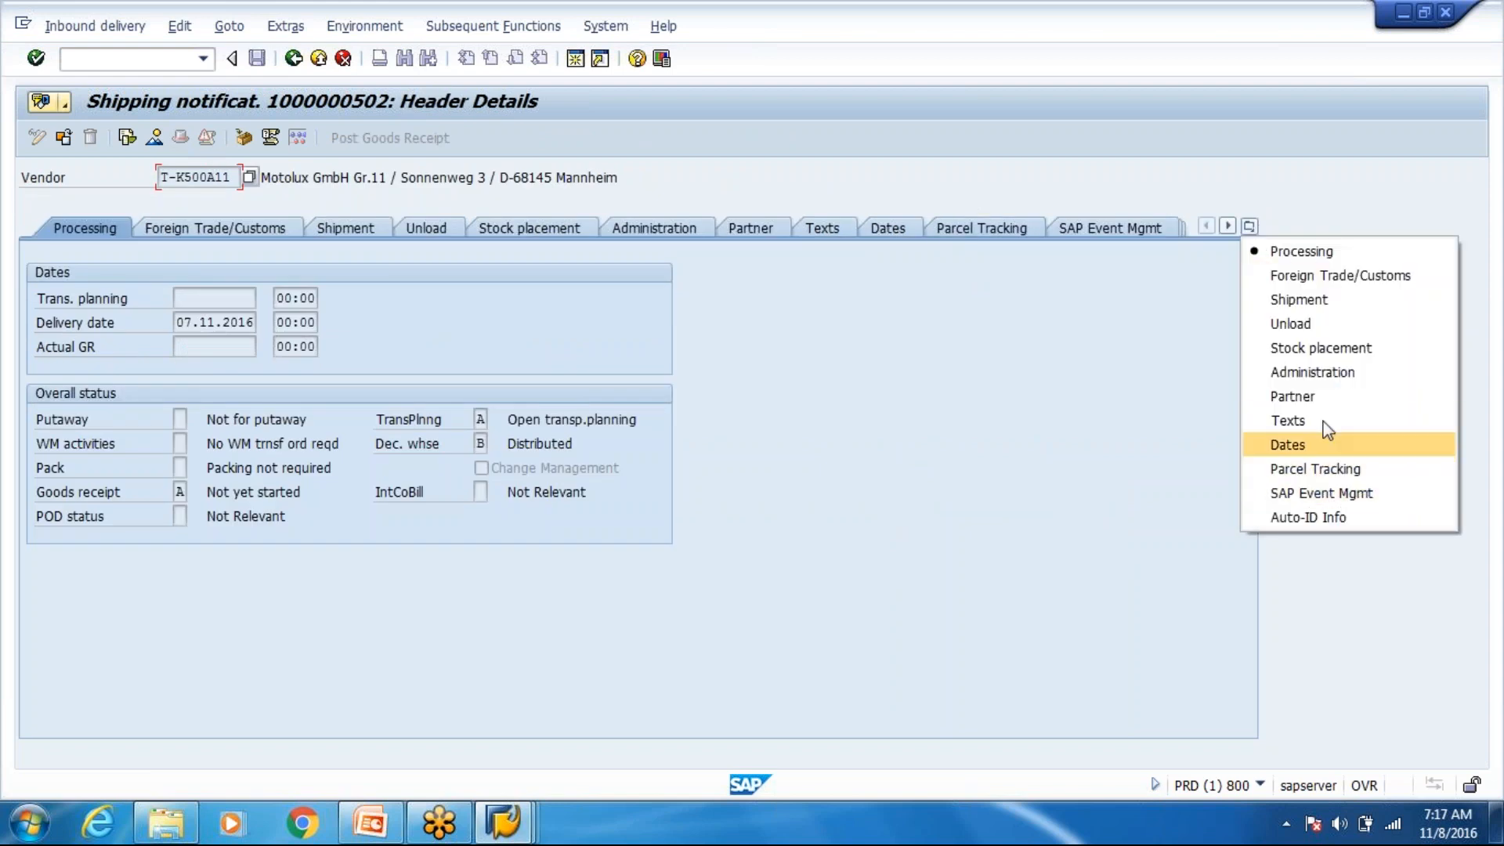
{"action": "left_click", "coordinate": [1312, 372]}
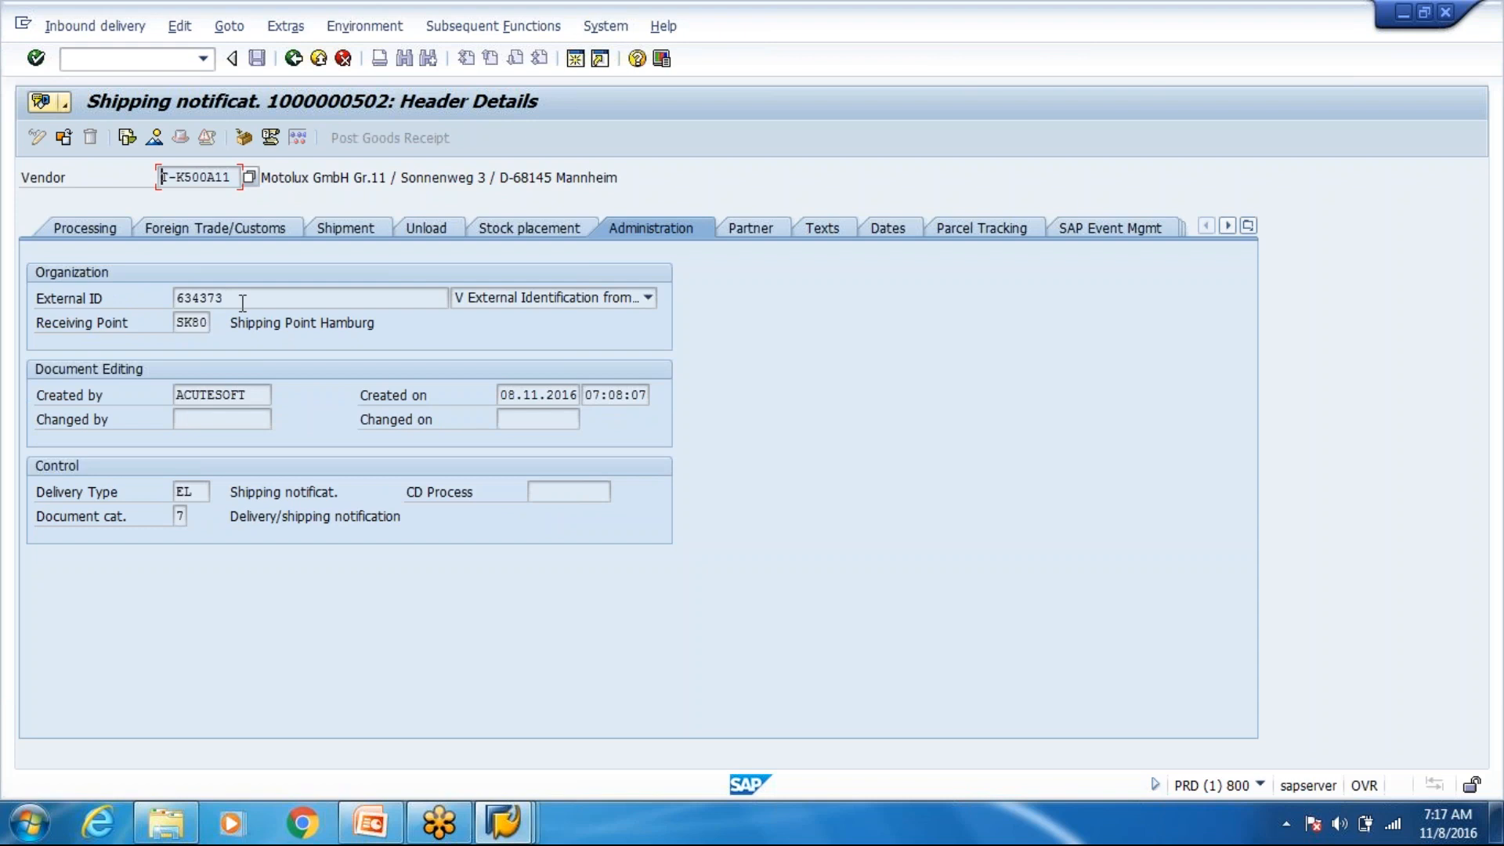
{"action": "left_click_drag", "start_coordinate": [235, 298], "coordinate": [173, 297]}
{"action": "left_click", "coordinate": [577, 297]}
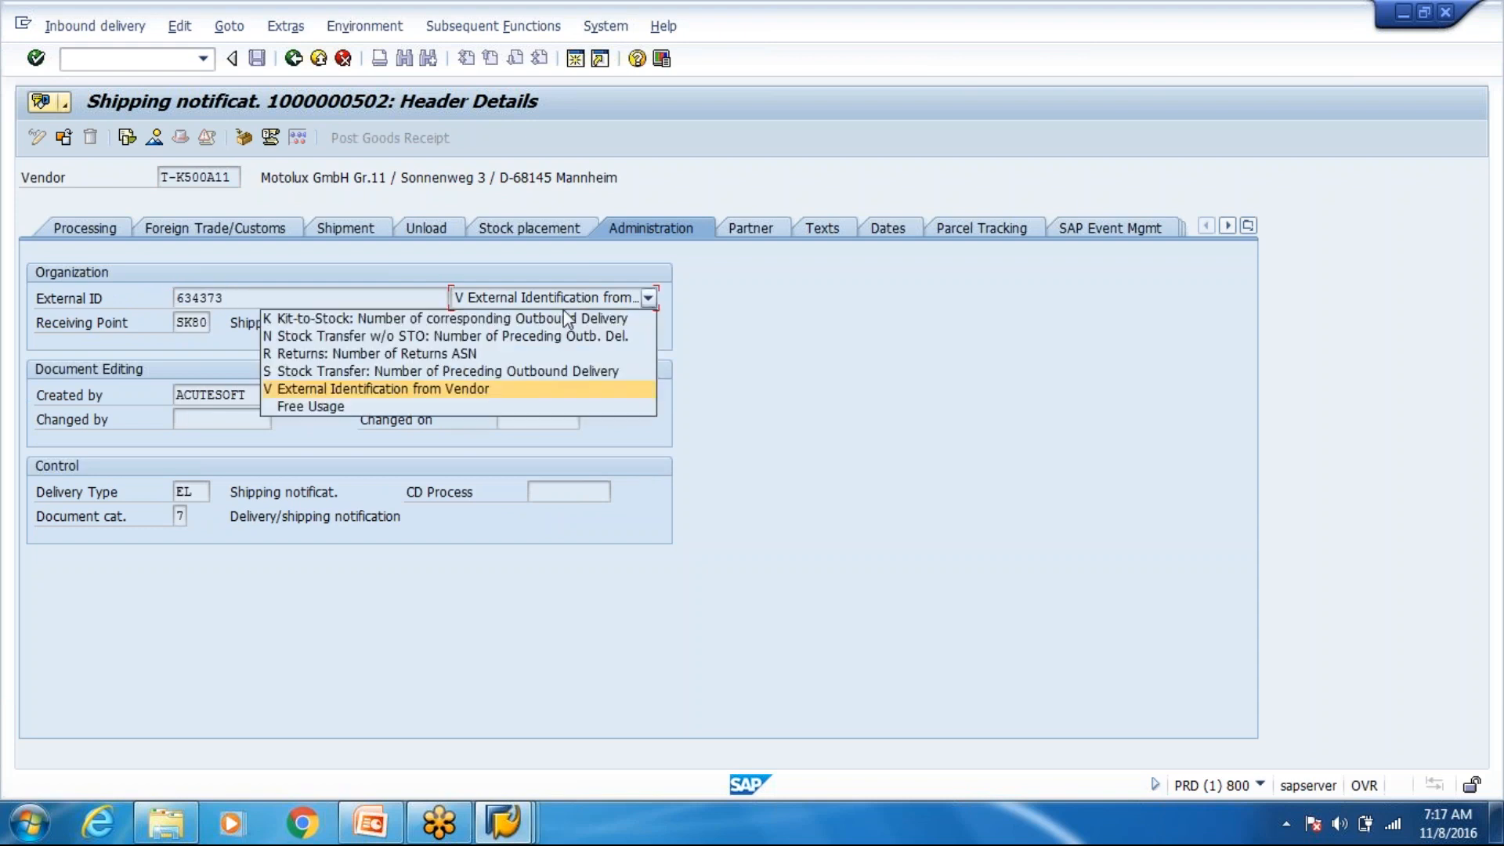
{"action": "left_click", "coordinate": [462, 390]}
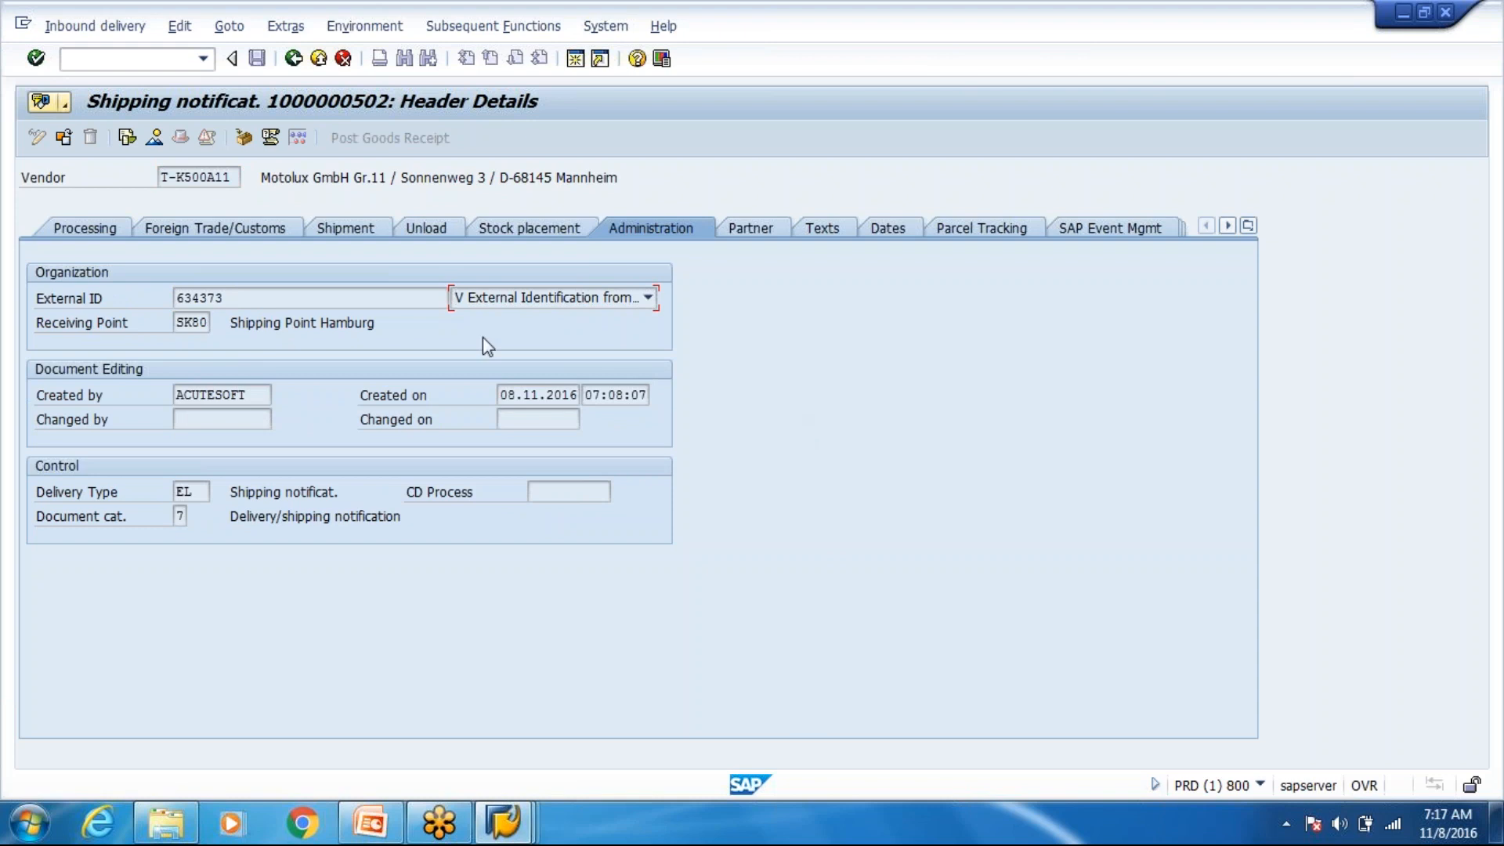
{"action": "left_click", "coordinate": [294, 60]}
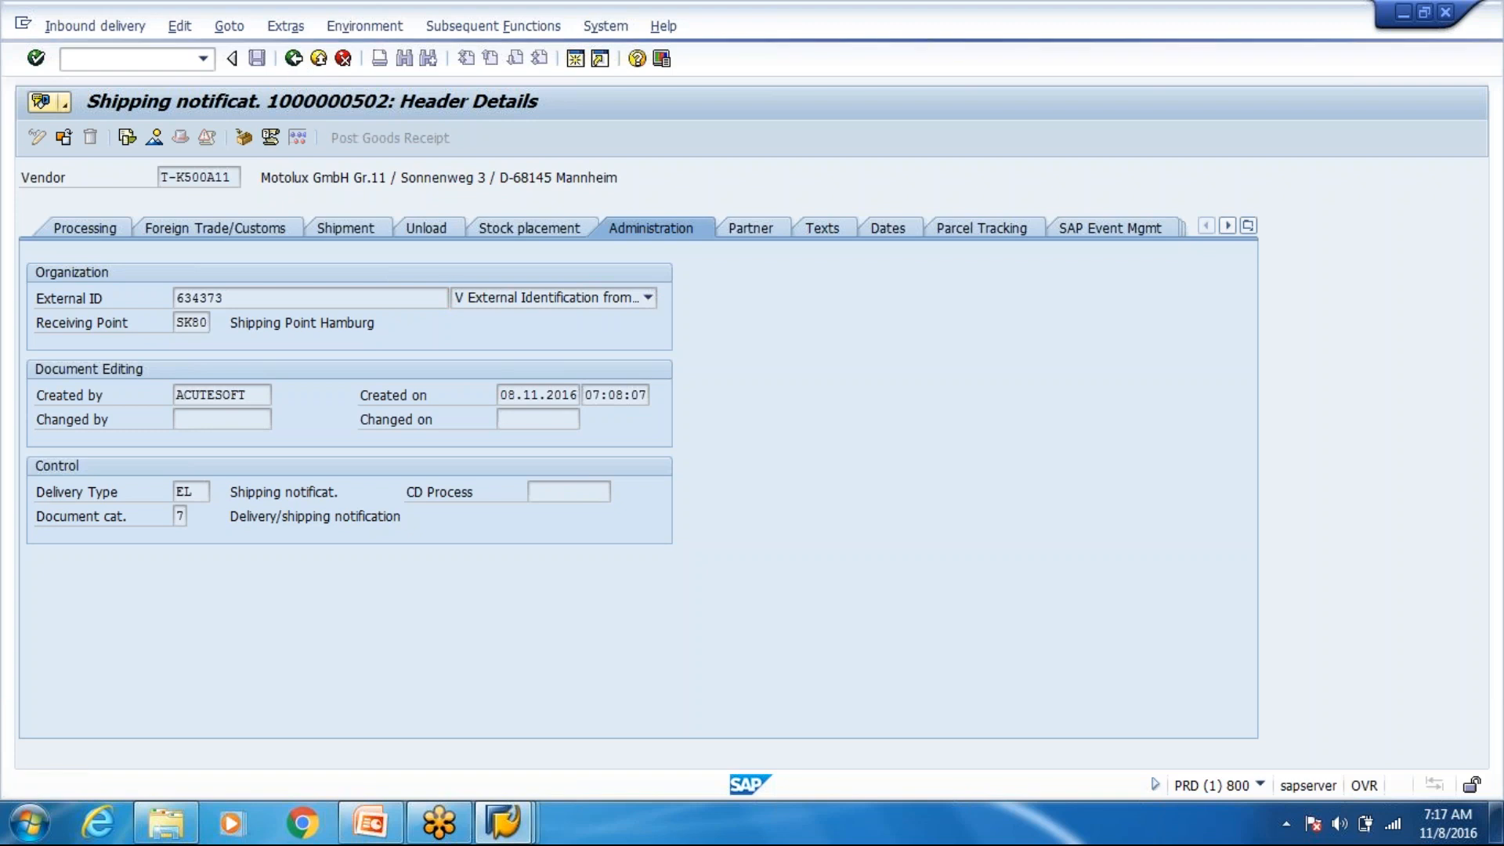
{"action": "left_click", "coordinate": [291, 68]}
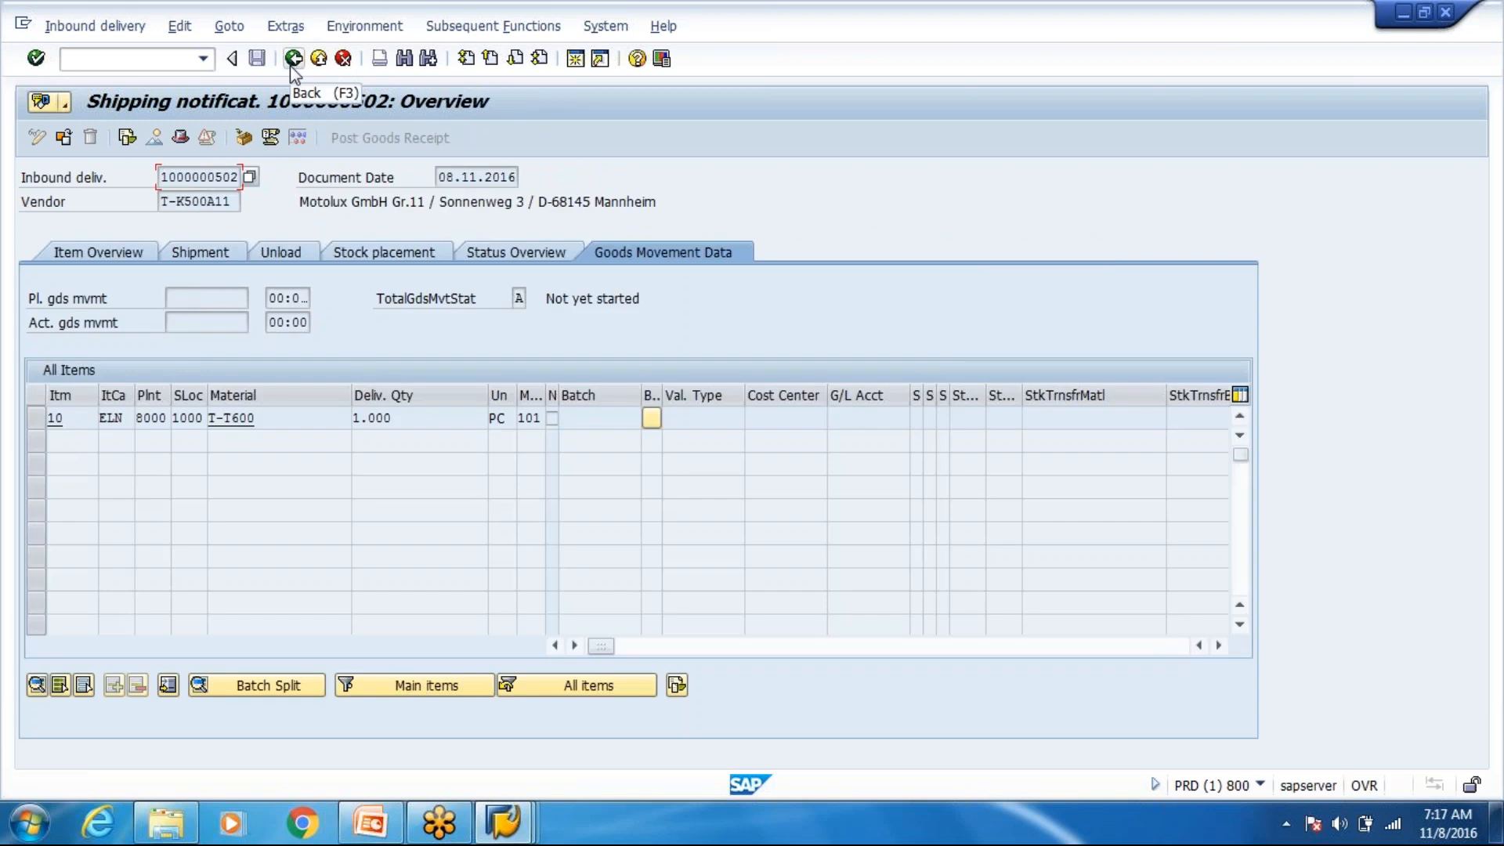
{"action": "left_click", "coordinate": [292, 68]}
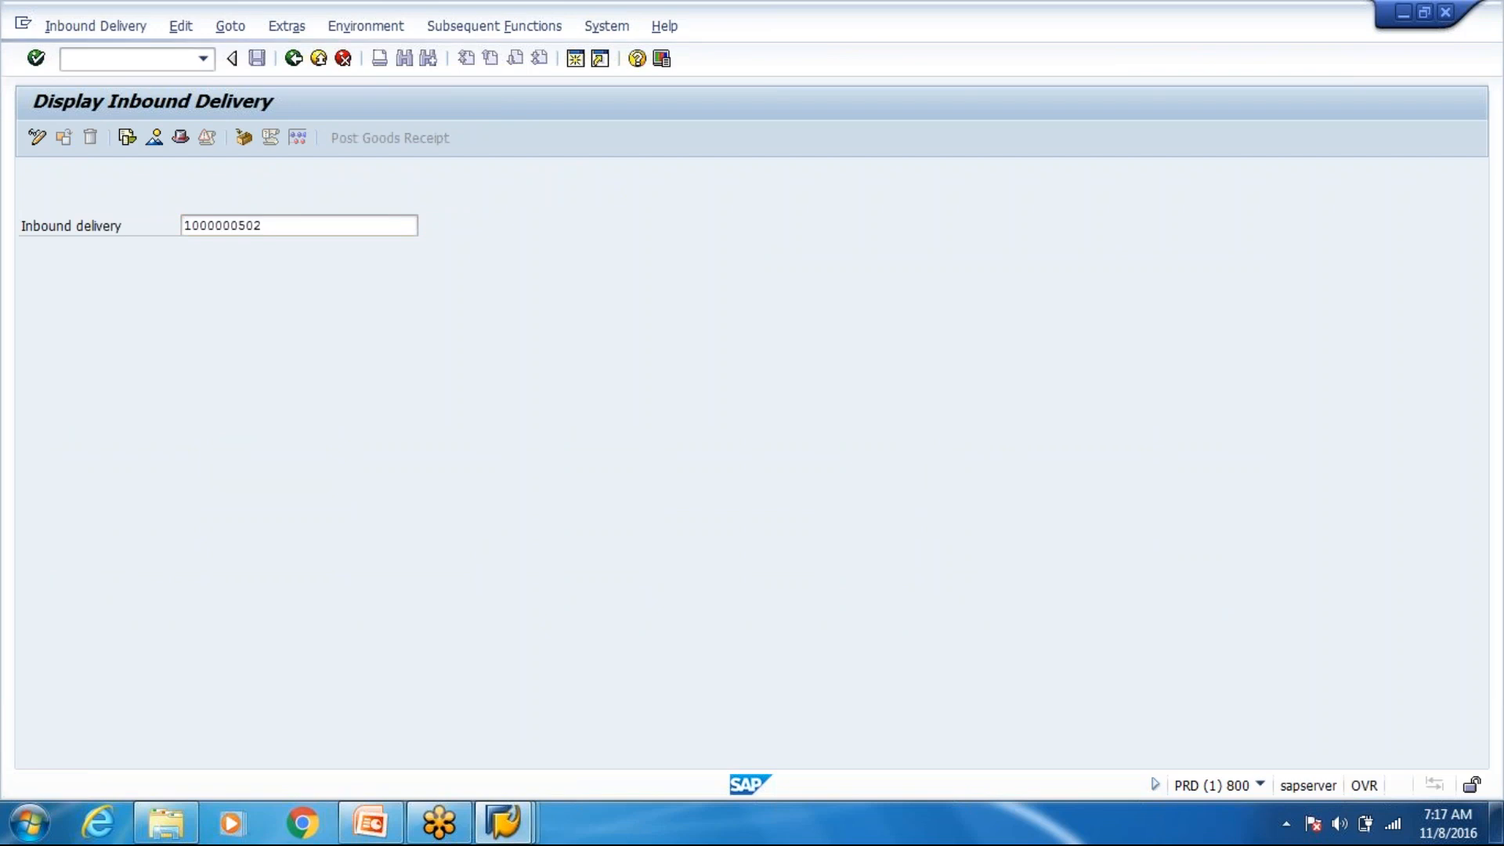
{"action": "key", "text": "Return"}
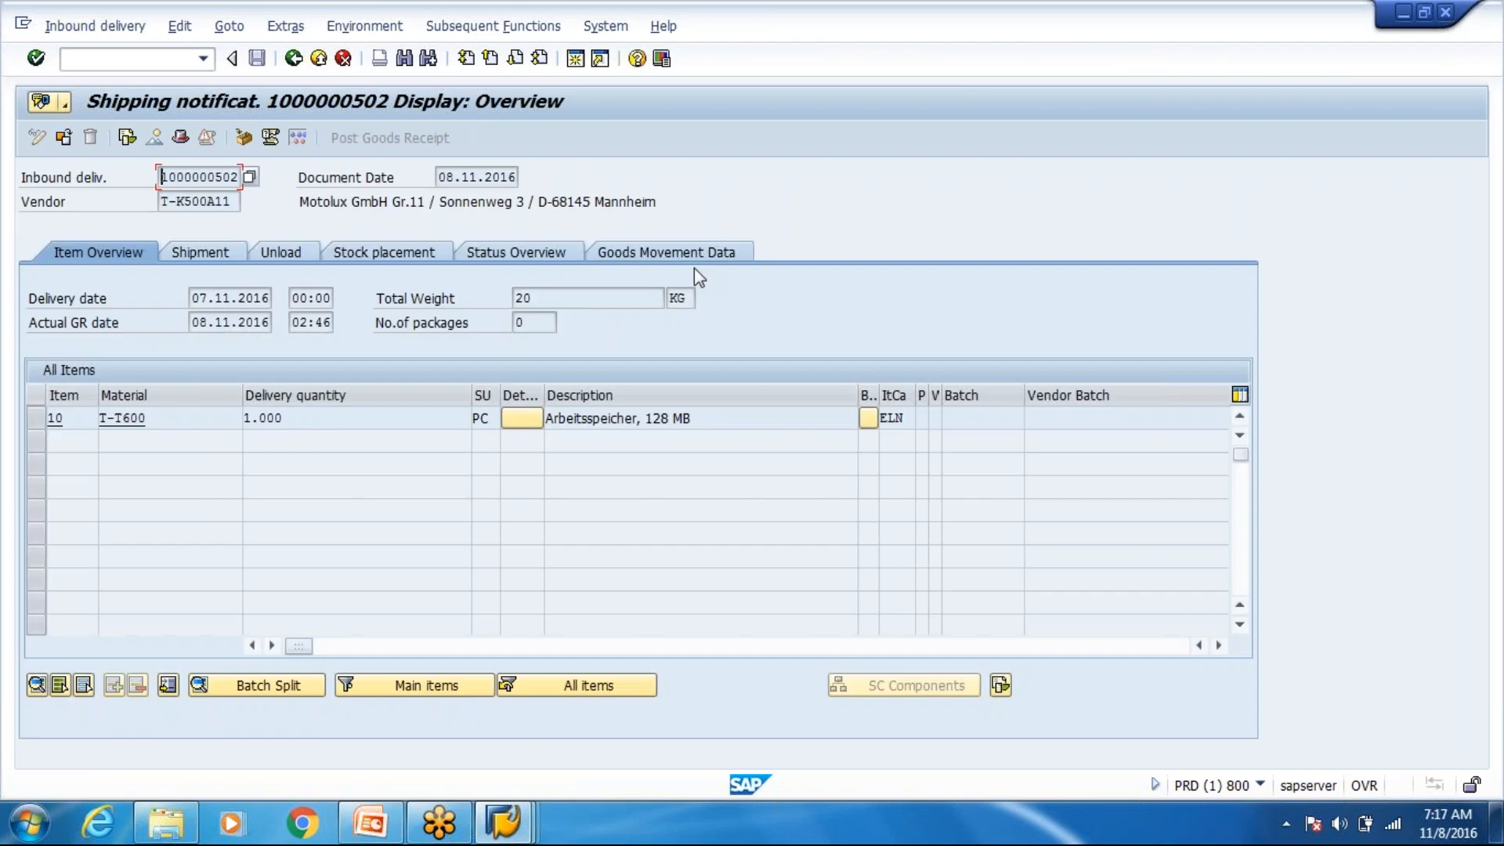
{"action": "left_click", "coordinate": [701, 252]}
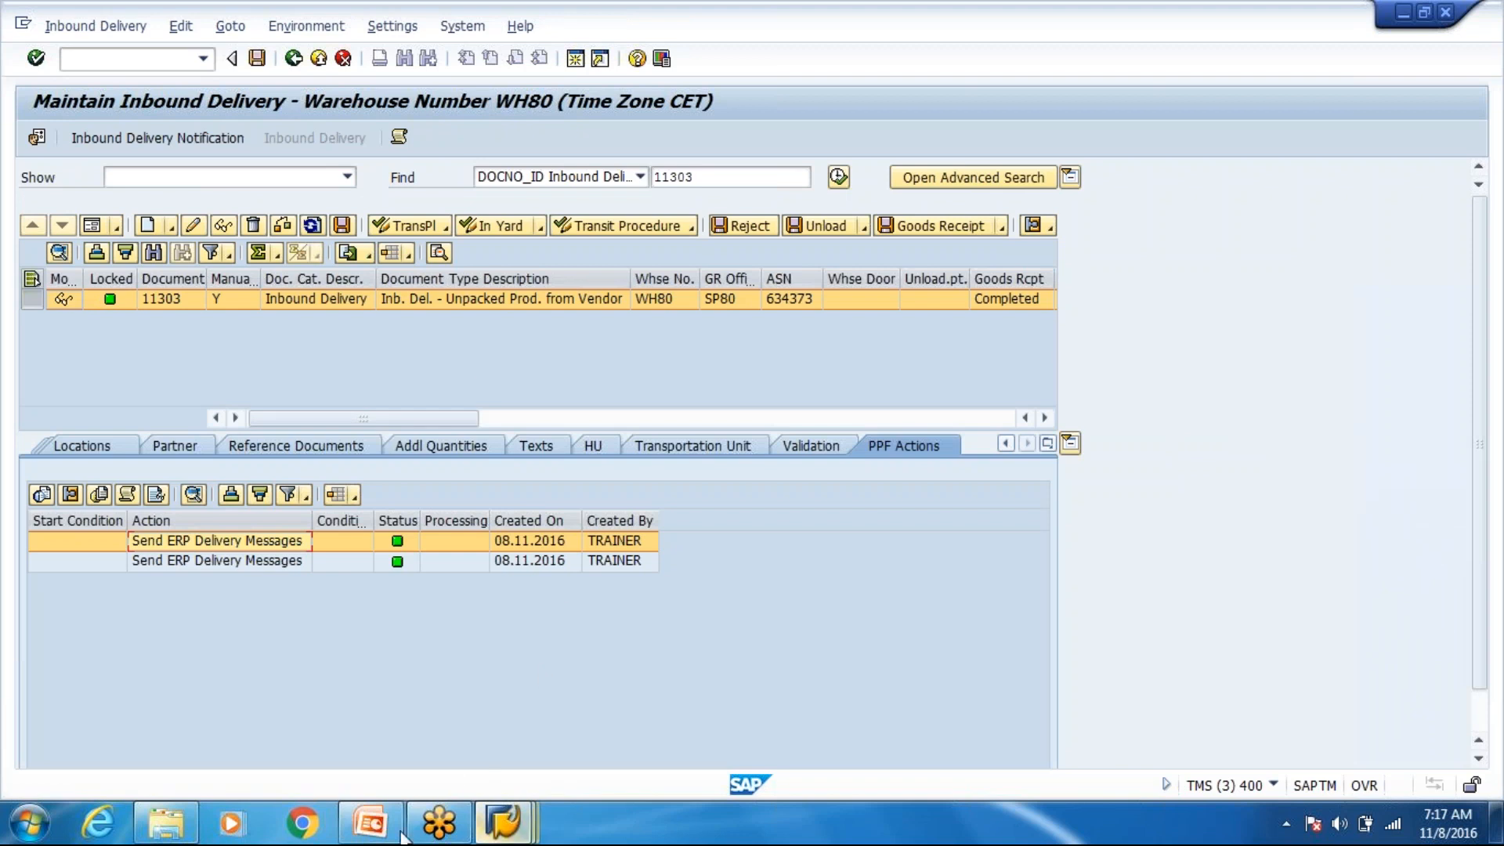
Step: Switch to PowerPoint and copy transaction code /SCWM/ERP_EGR_DELETE from the slide, and close the EWM GR Preparation session
{"action": "left_click", "coordinate": [375, 825]}
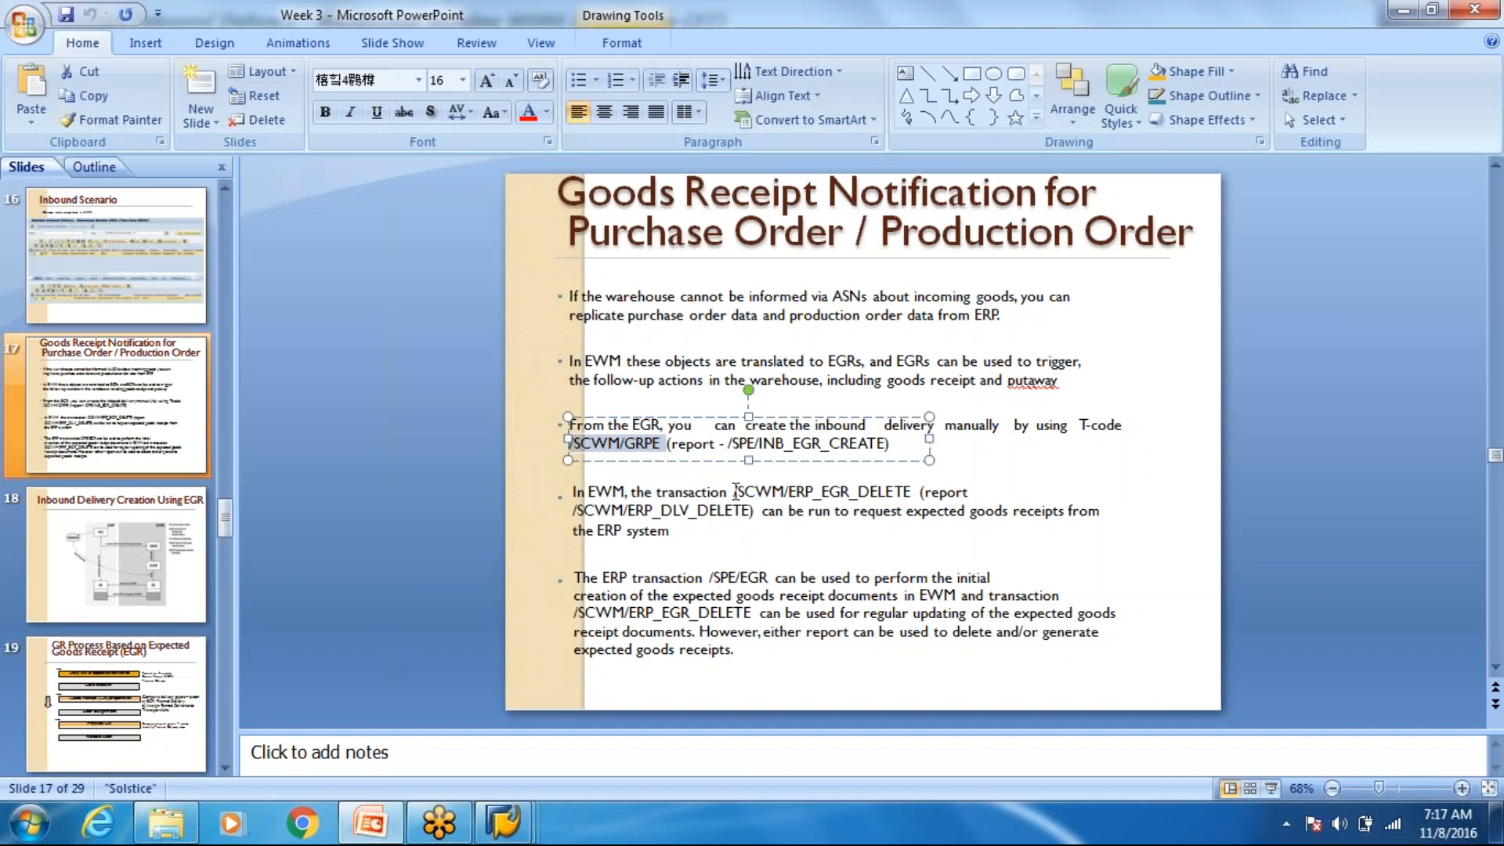
{"action": "left_click_drag", "start_coordinate": [735, 491], "coordinate": [805, 484]}
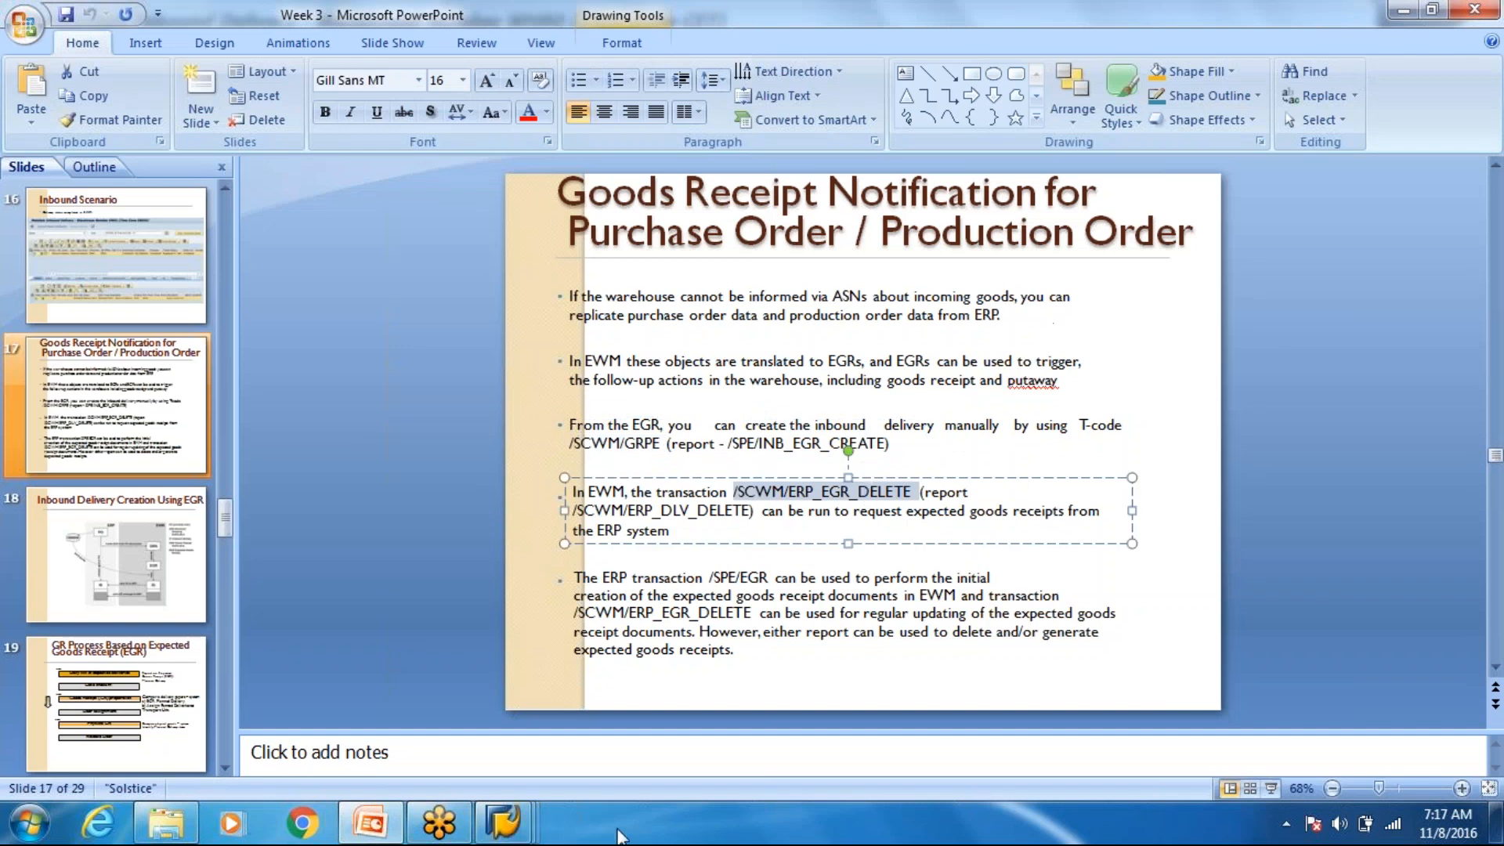
{"action": "left_click", "coordinate": [500, 814]}
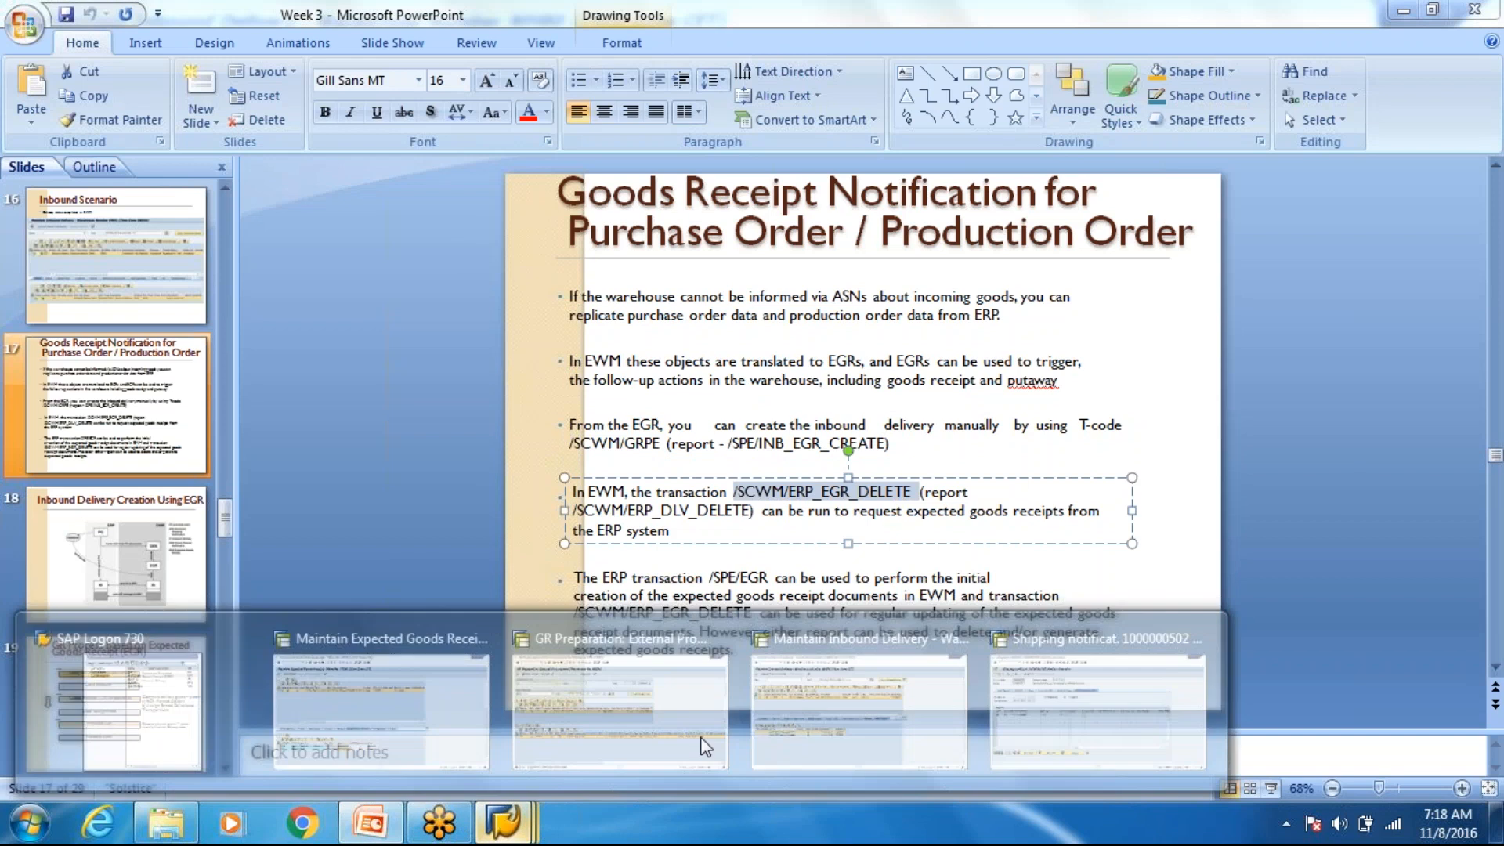
{"action": "mouse_move", "coordinate": [603, 738]}
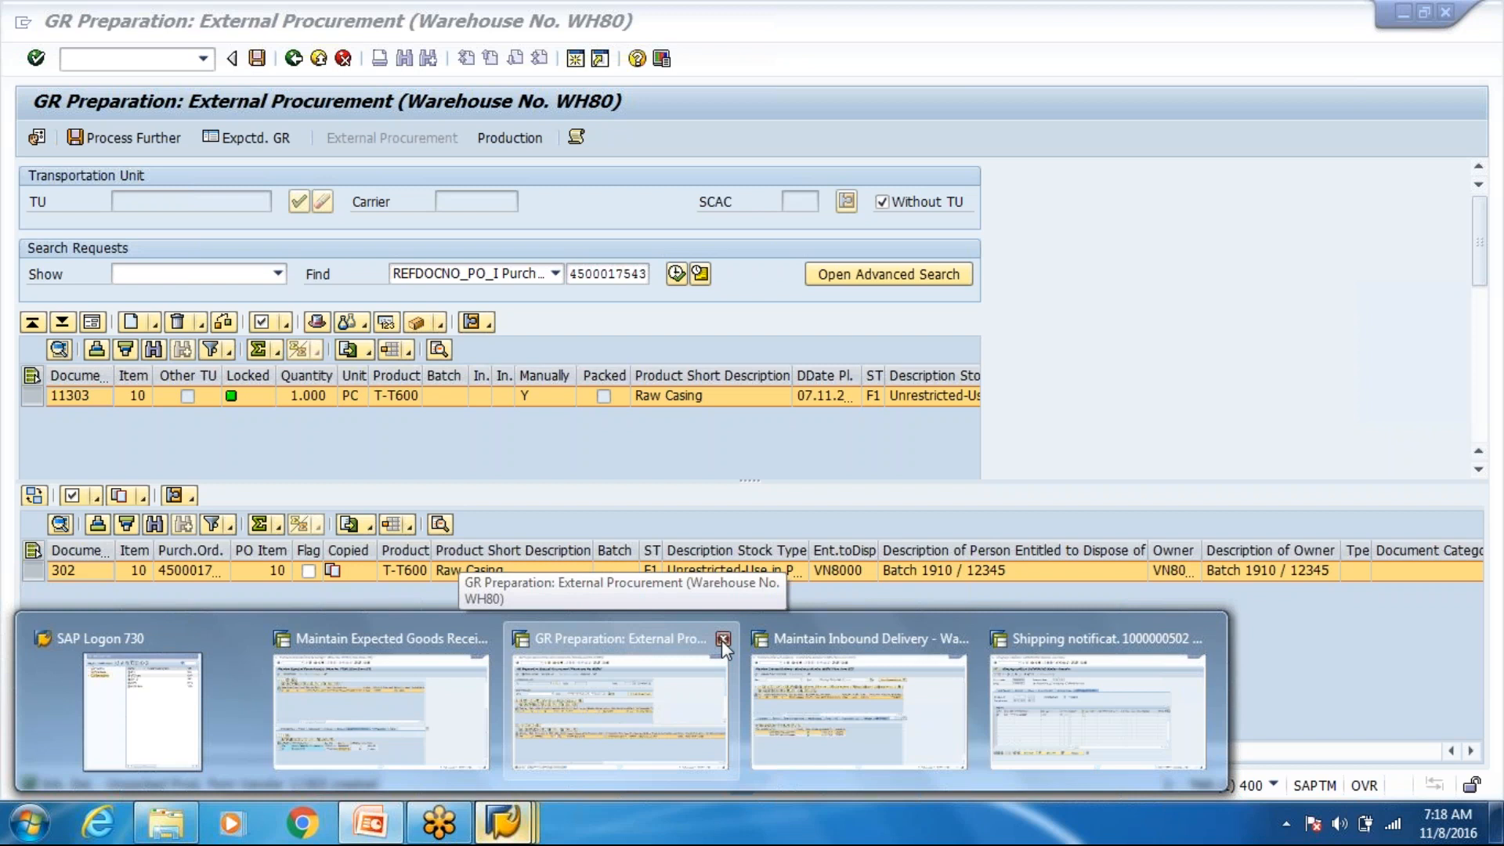
{"action": "left_click", "coordinate": [721, 641]}
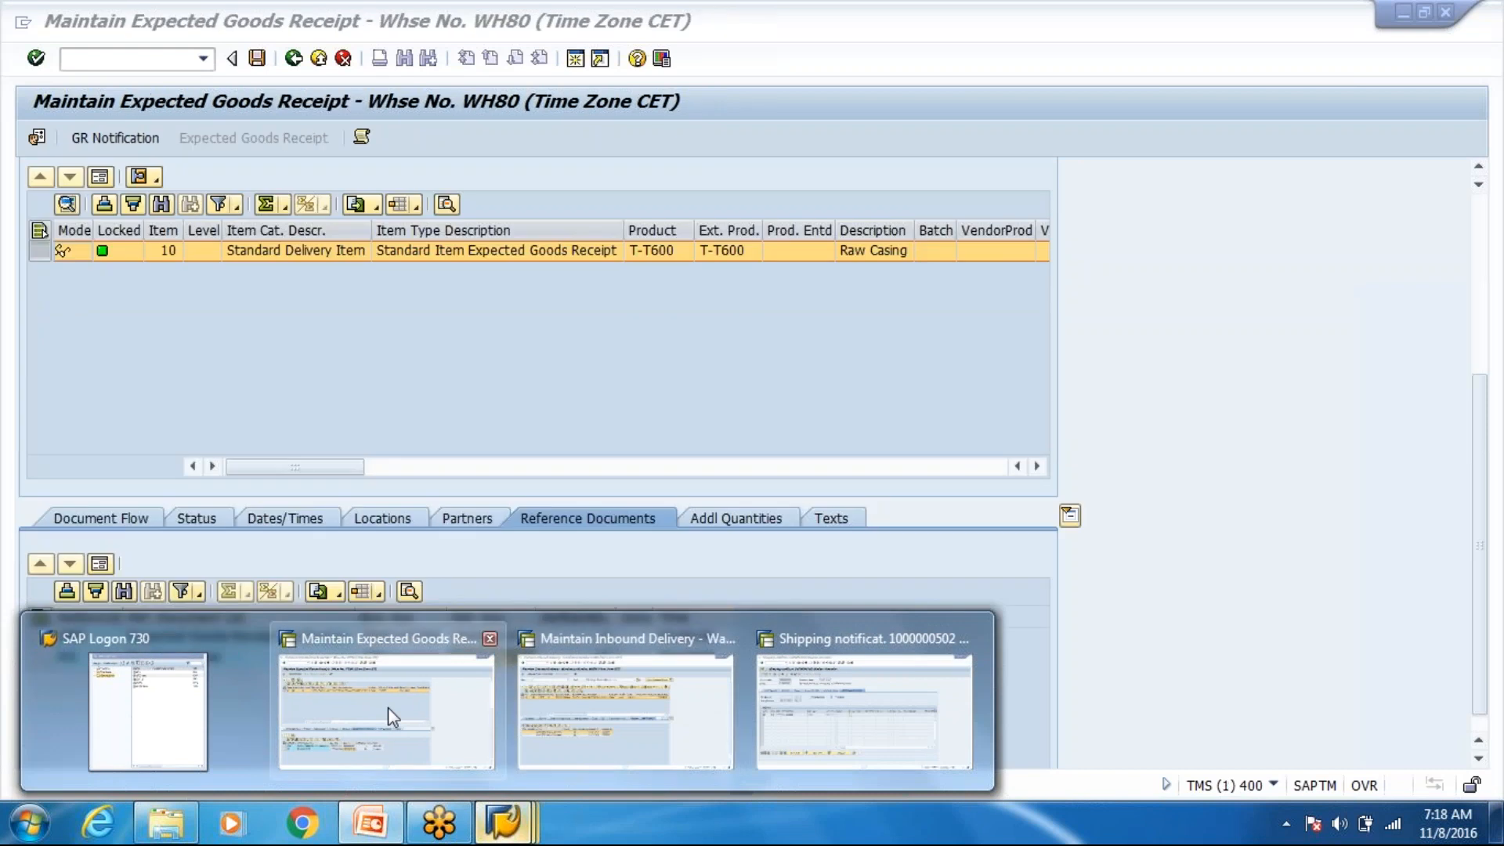
Step: Switch to the Maintain Expected Goods Receipt session, and start transaction /SCWM/ERP_EGR_DELETE in a new EWM session
{"action": "left_click", "coordinate": [387, 707]}
{"action": "left_click_drag", "start_coordinate": [1477, 484], "coordinate": [1498, 263]}
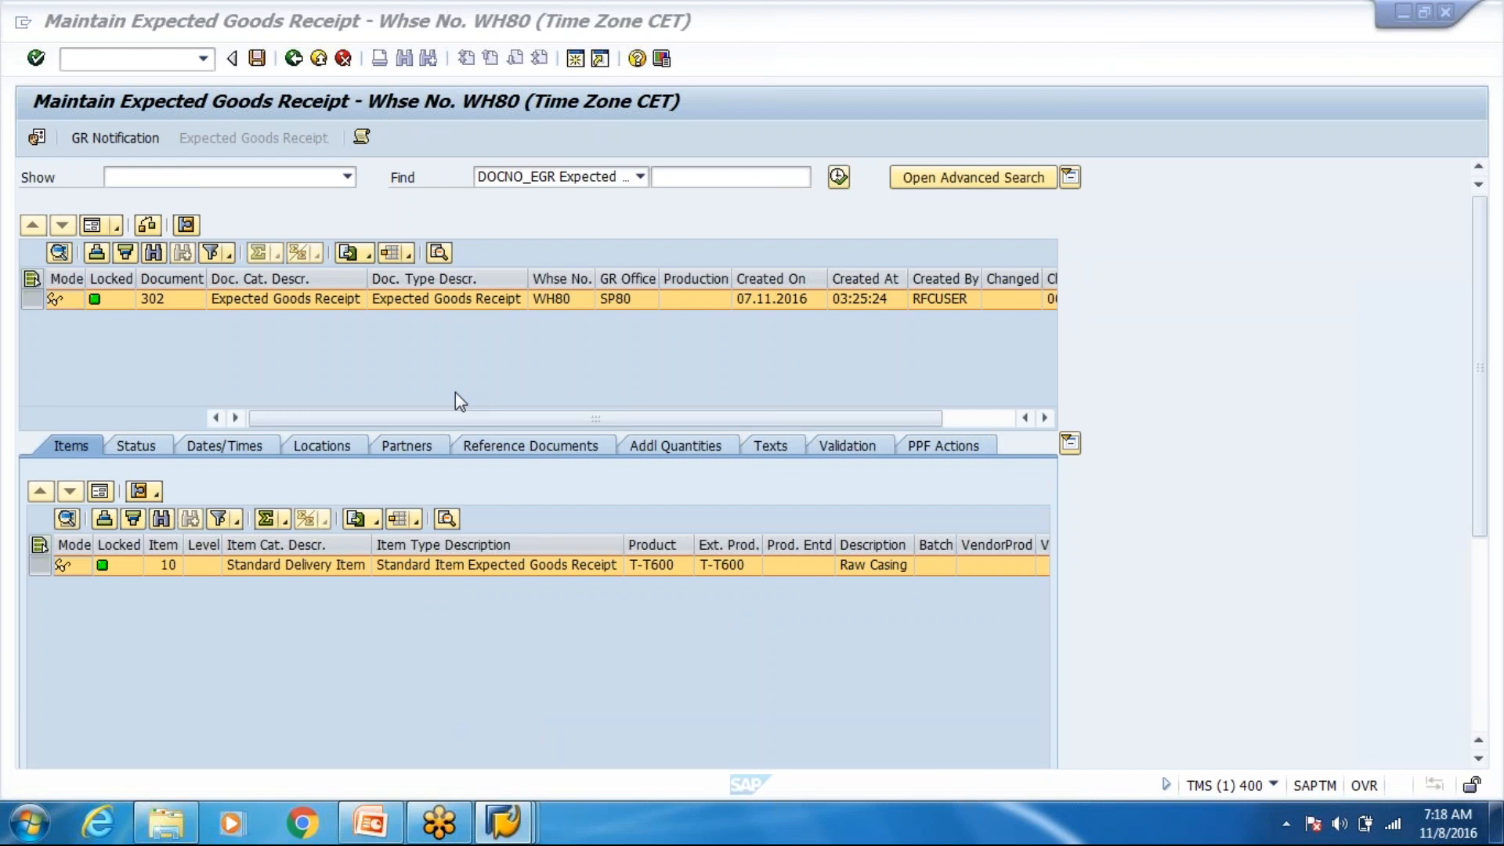
{"action": "left_click", "coordinate": [580, 72]}
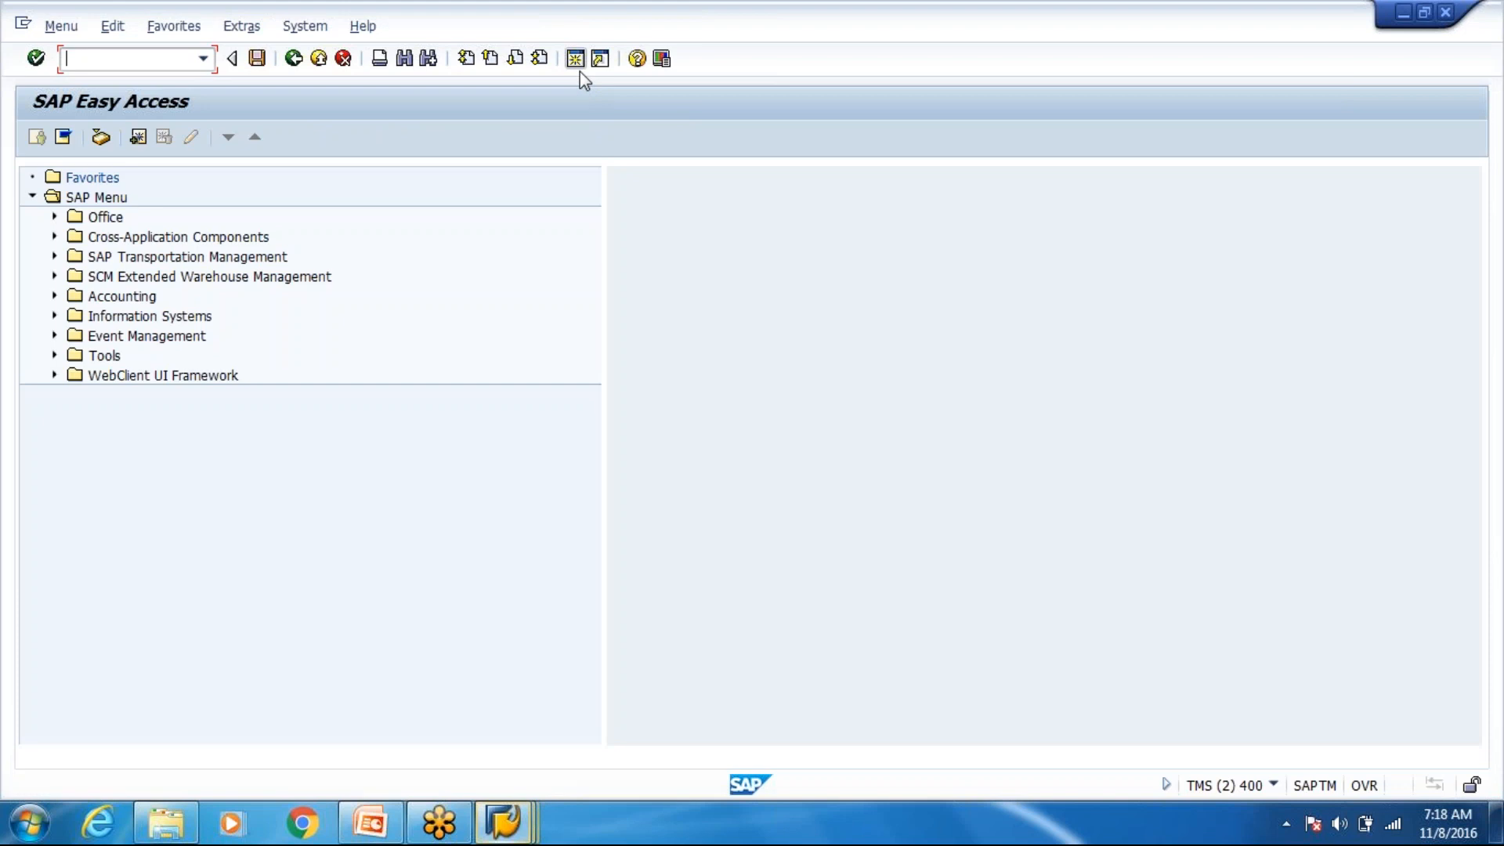
{"action": "type", "text": "/"}
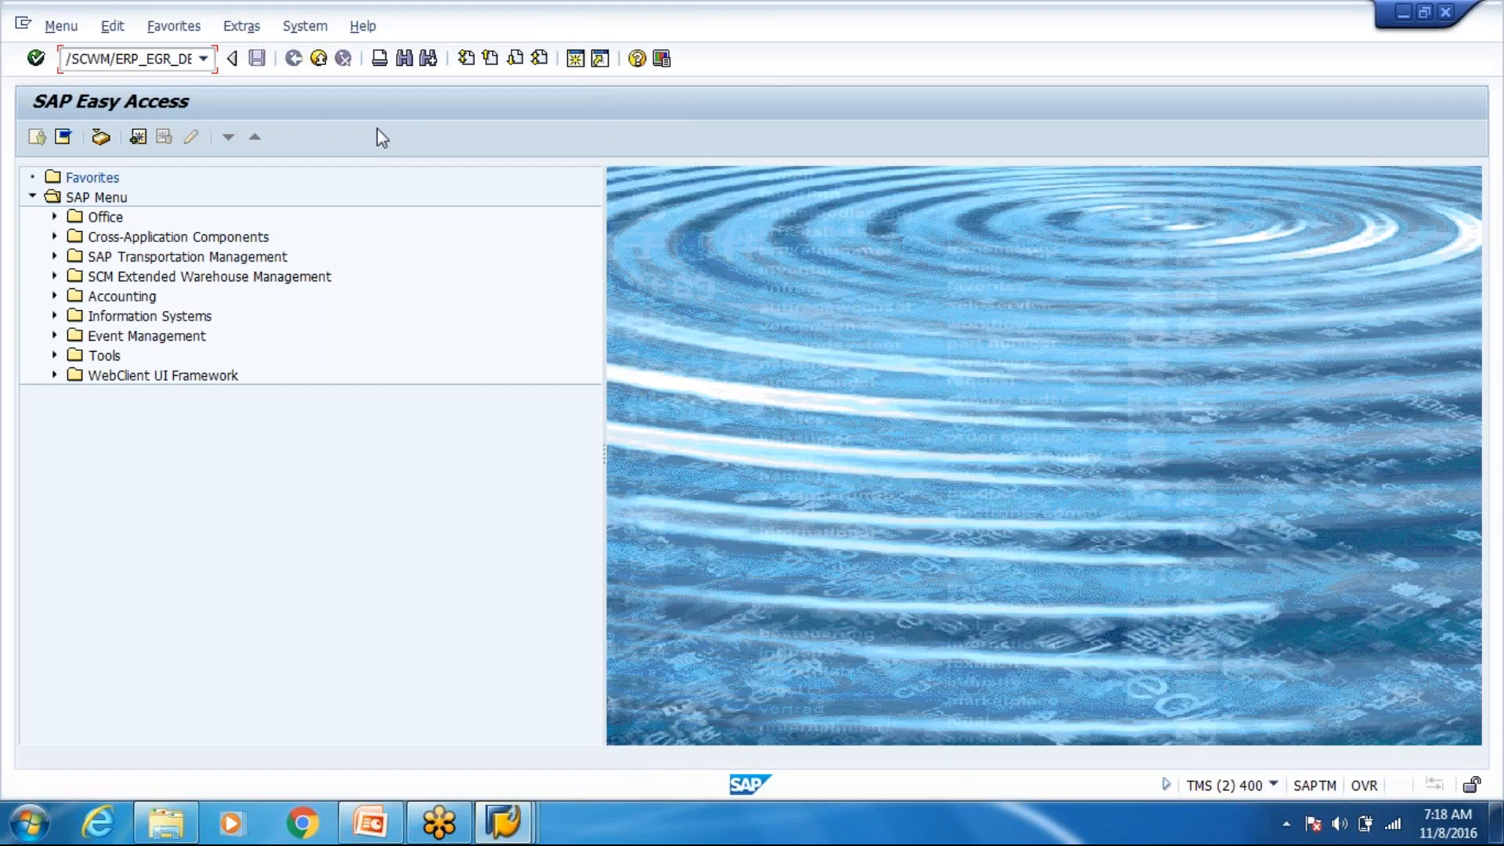
{"action": "type", "text": "n"}
{"action": "key", "text": "Return"}
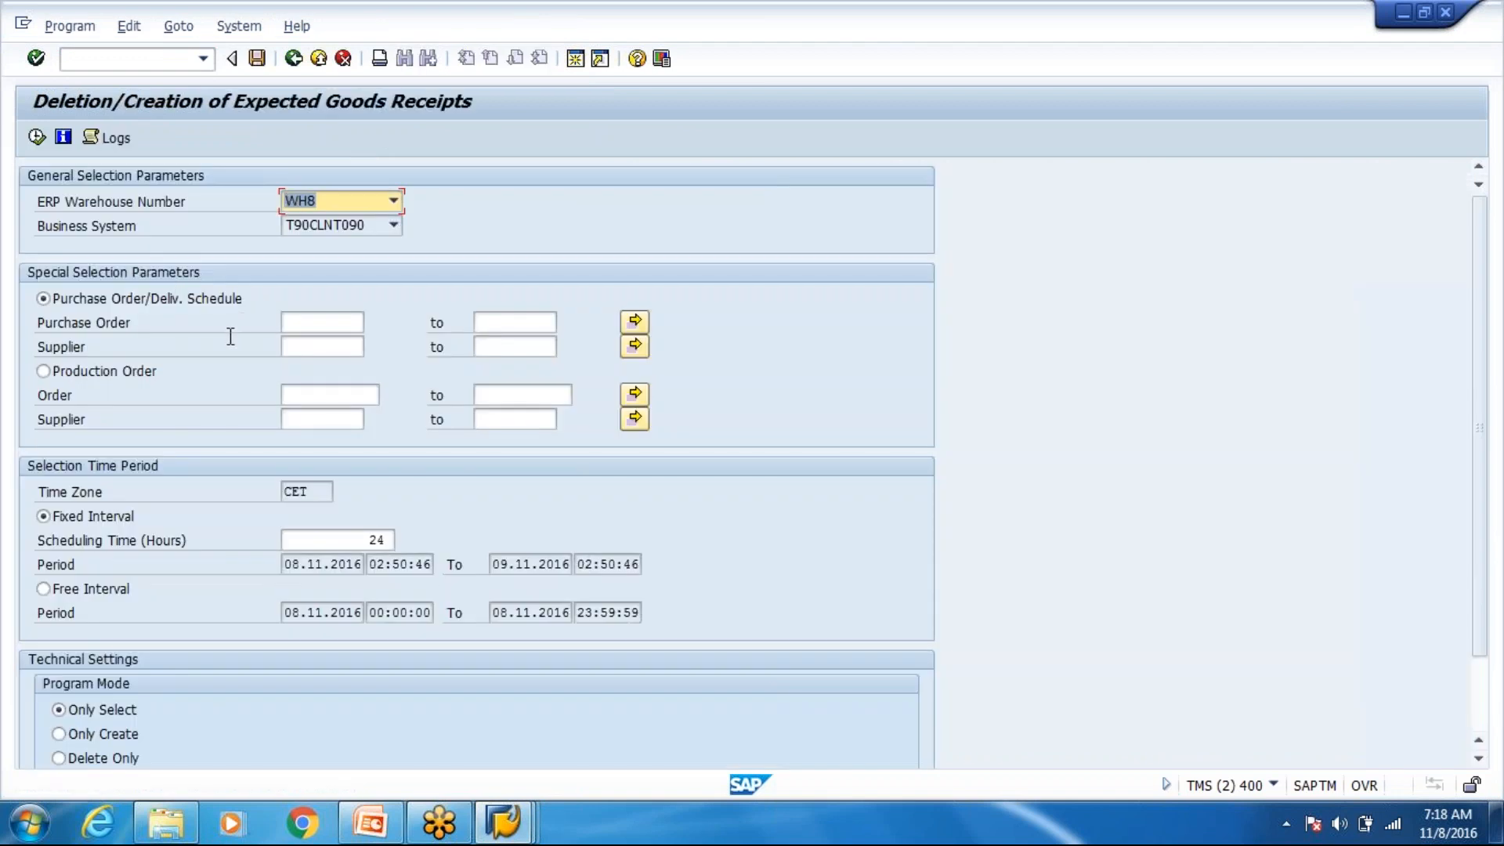
Step: Keep ERP warehouse number WH8, and set the expected goods receipt program mode to Delete Only
{"action": "left_click", "coordinate": [393, 201]}
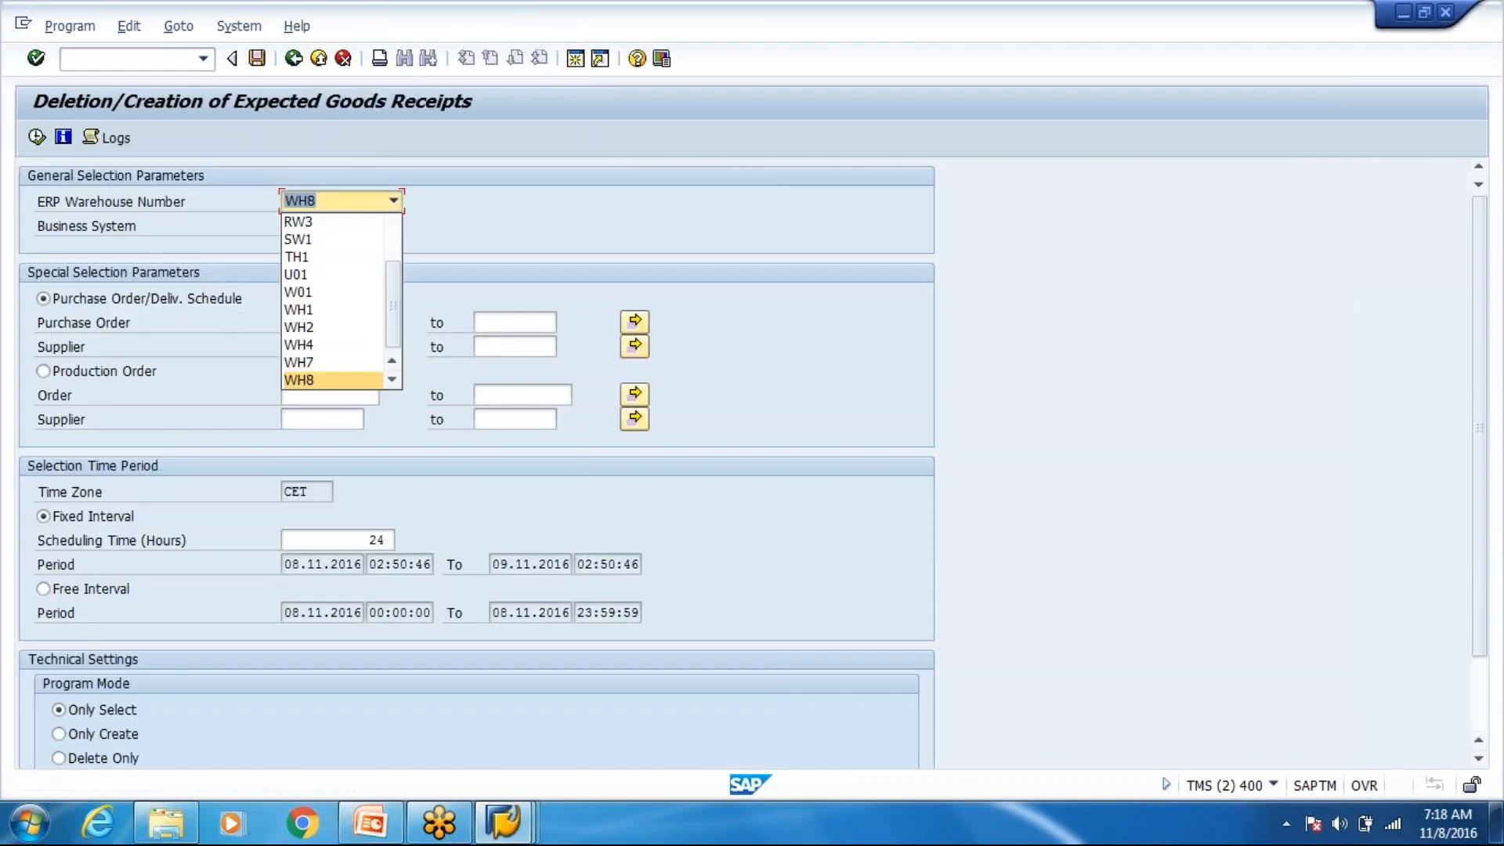
{"action": "left_click", "coordinate": [915, 373]}
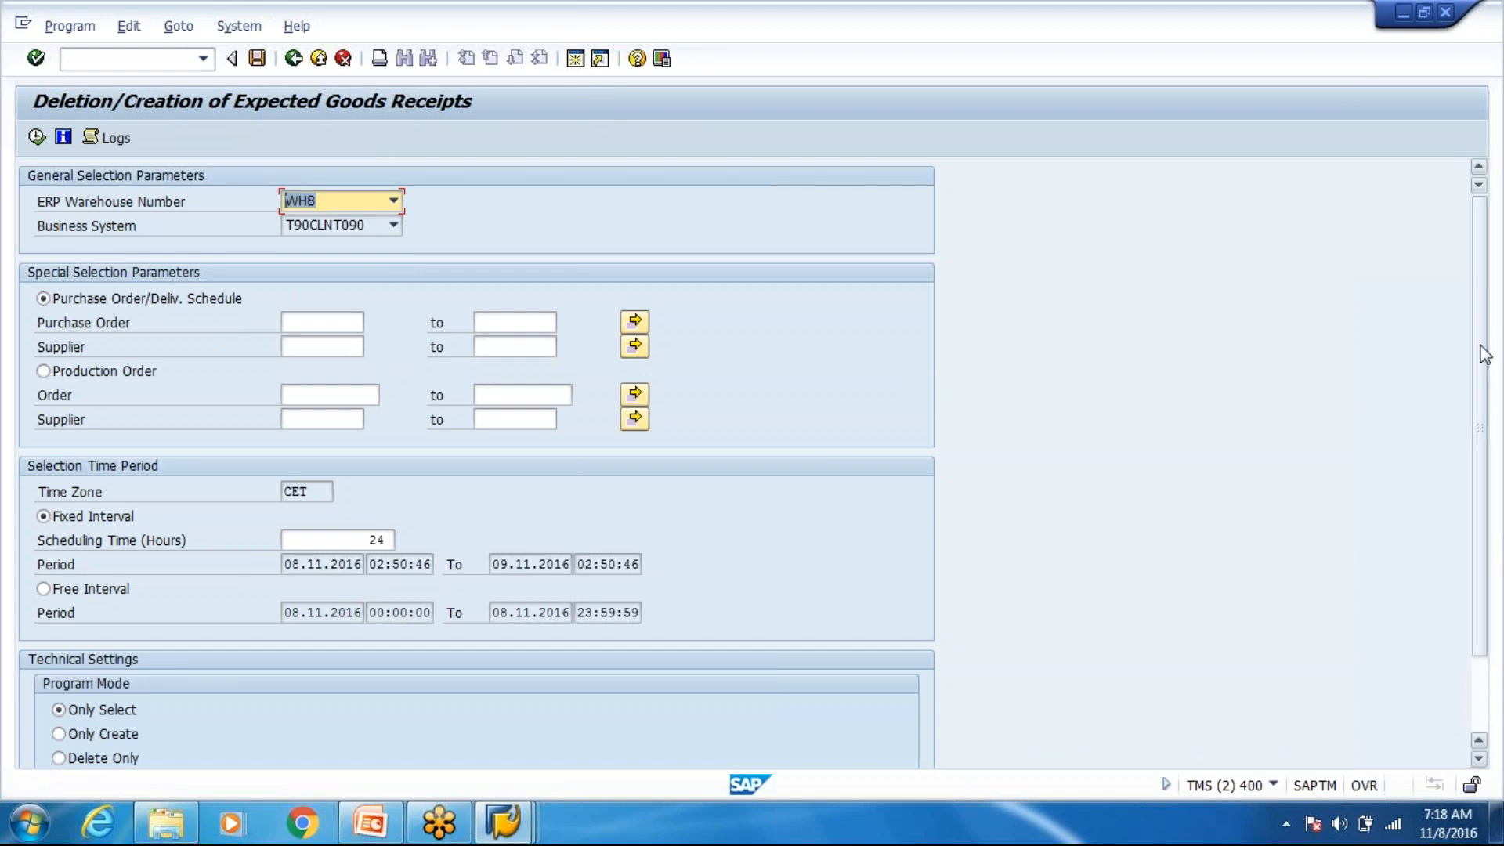
{"action": "scroll", "coordinate": [1482, 366], "scroll_direction": "down", "scroll_amount": 3}
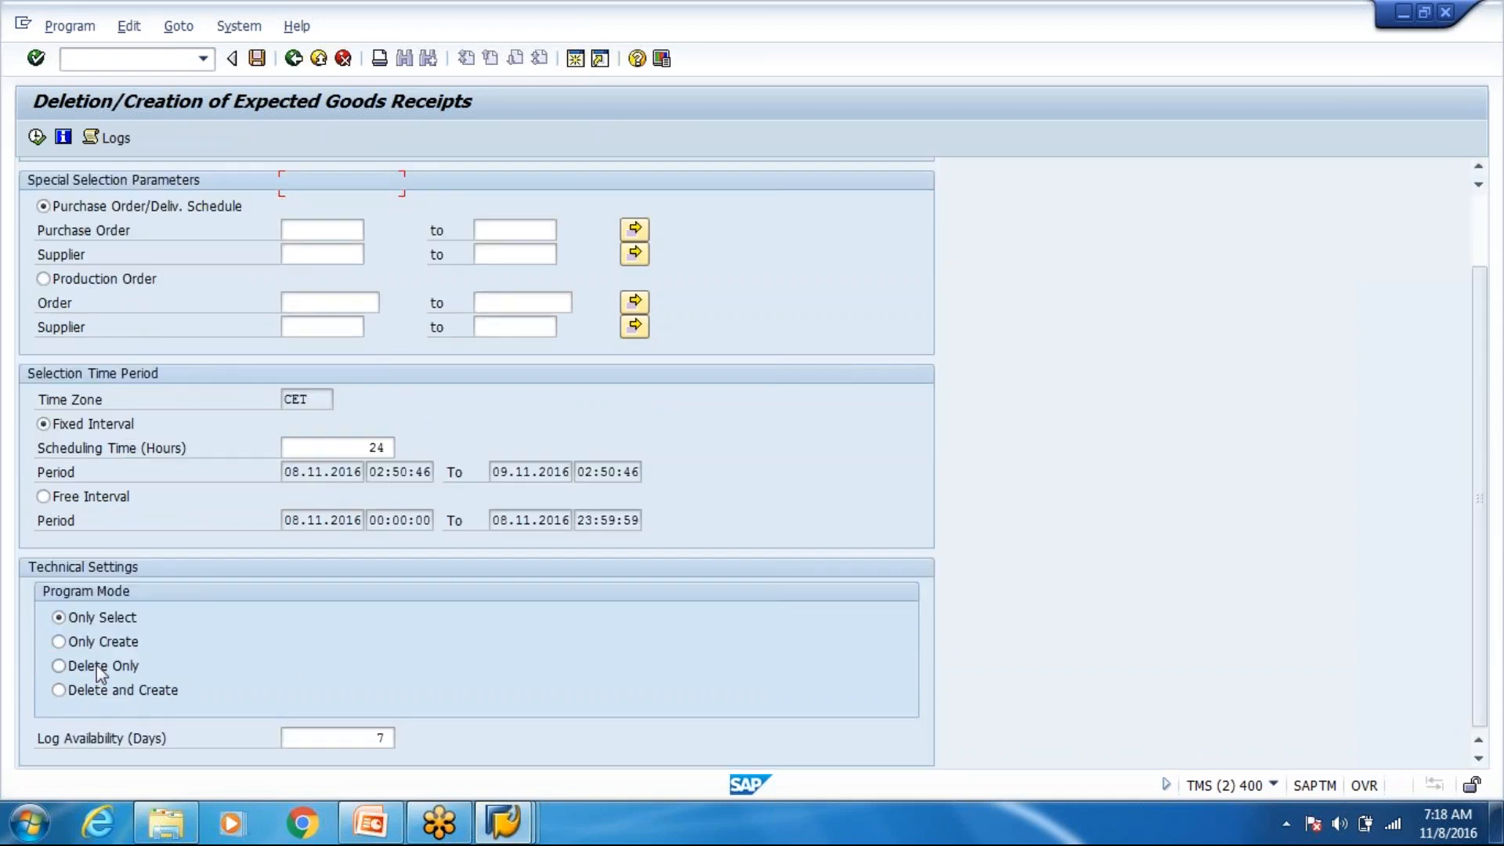
{"action": "left_click", "coordinate": [96, 665]}
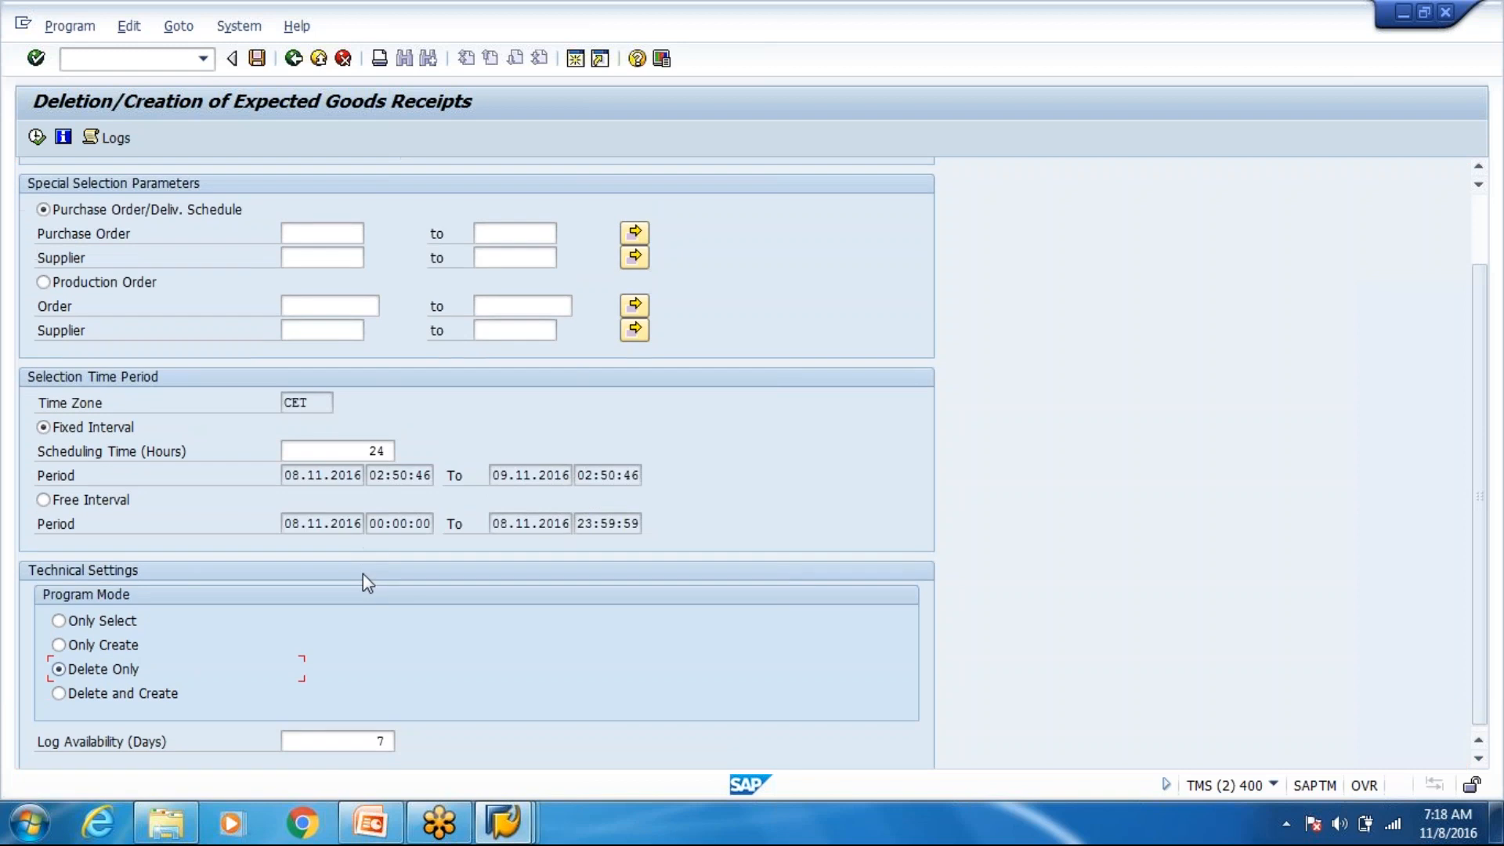
{"action": "scroll", "coordinate": [363, 573], "scroll_direction": "up", "scroll_amount": 2}
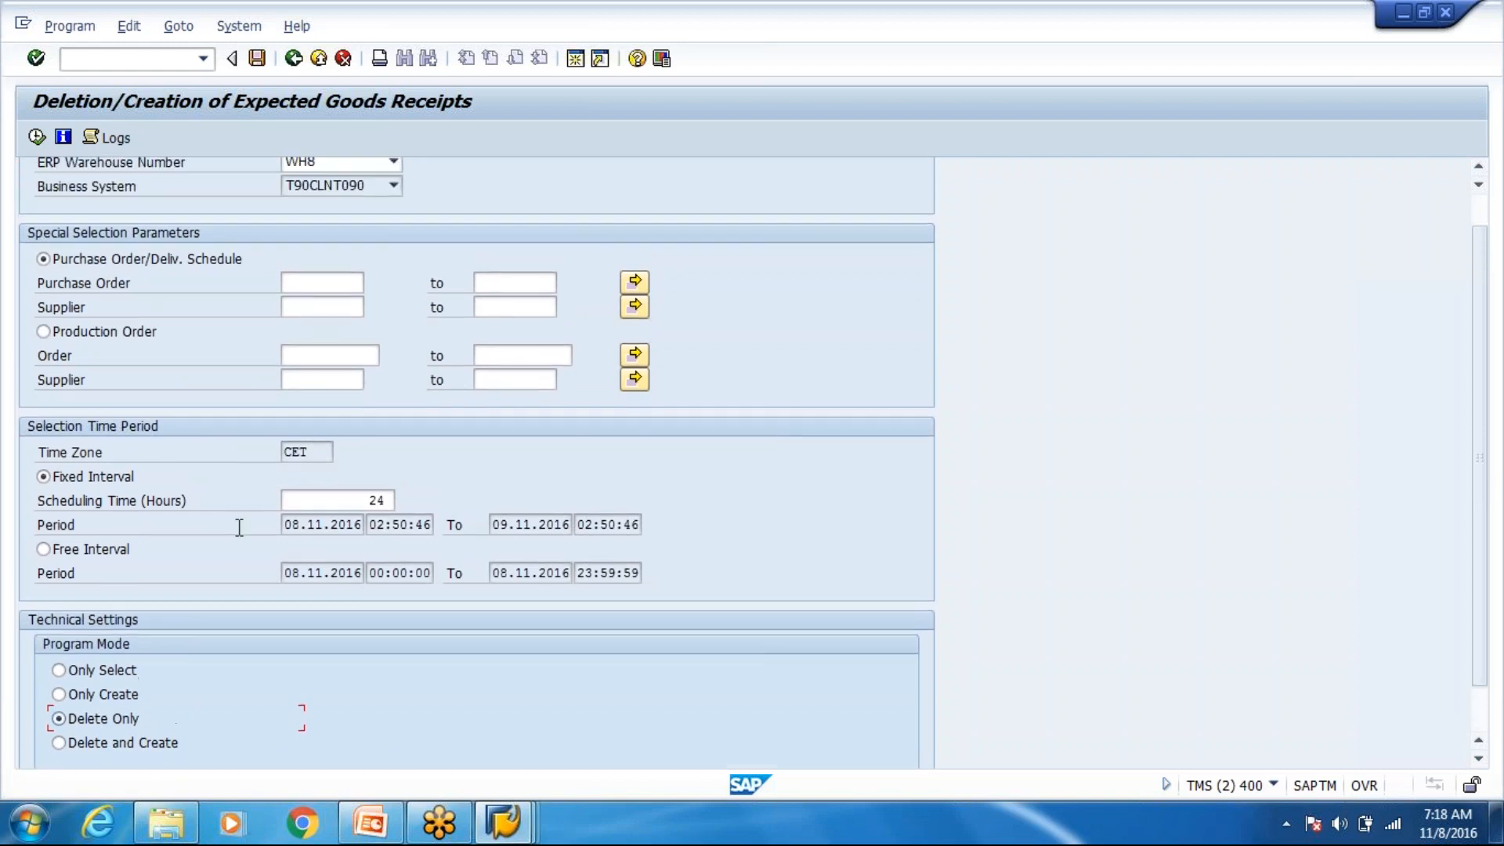
{"action": "scroll", "coordinate": [239, 527], "scroll_direction": "up", "scroll_amount": 2}
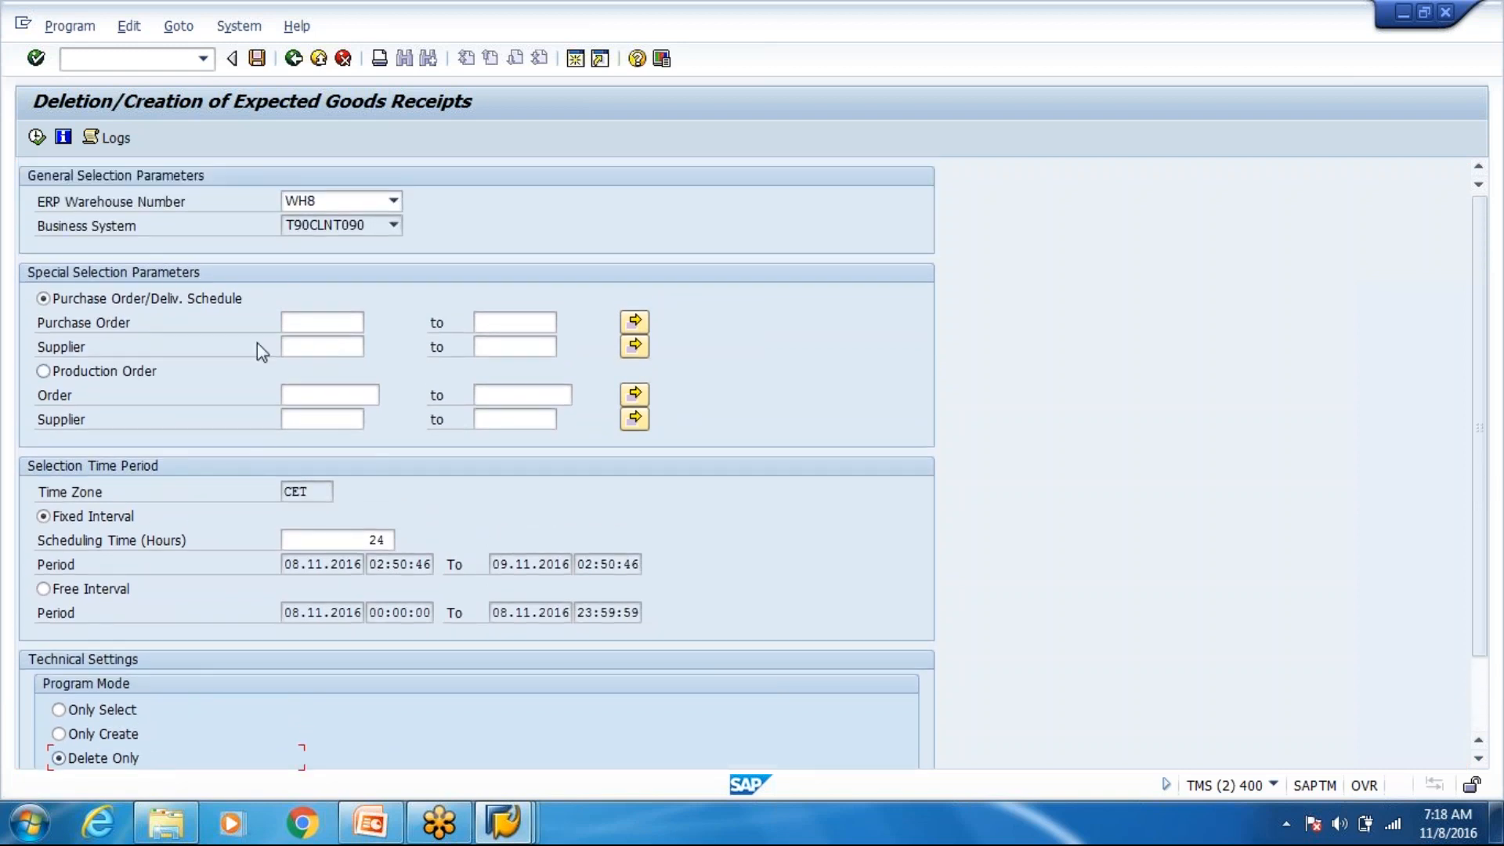
Step: Run the expected goods receipt deletion with the fixed 24-hour interval, check its log, and return to the selection parameters
{"action": "scroll", "coordinate": [169, 697], "scroll_direction": "down", "scroll_amount": 4}
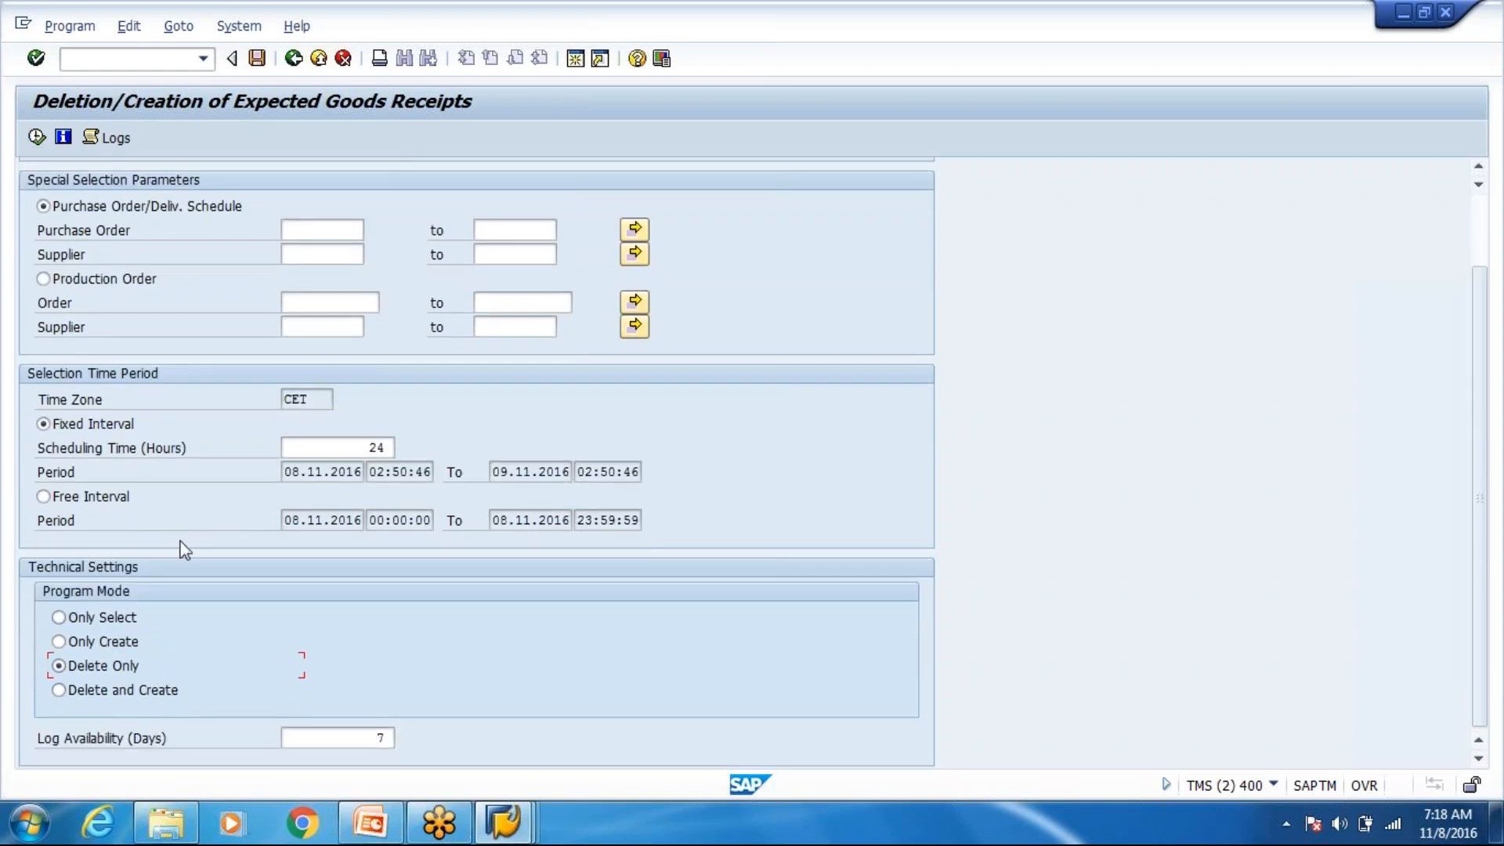
{"action": "left_click", "coordinate": [375, 447]}
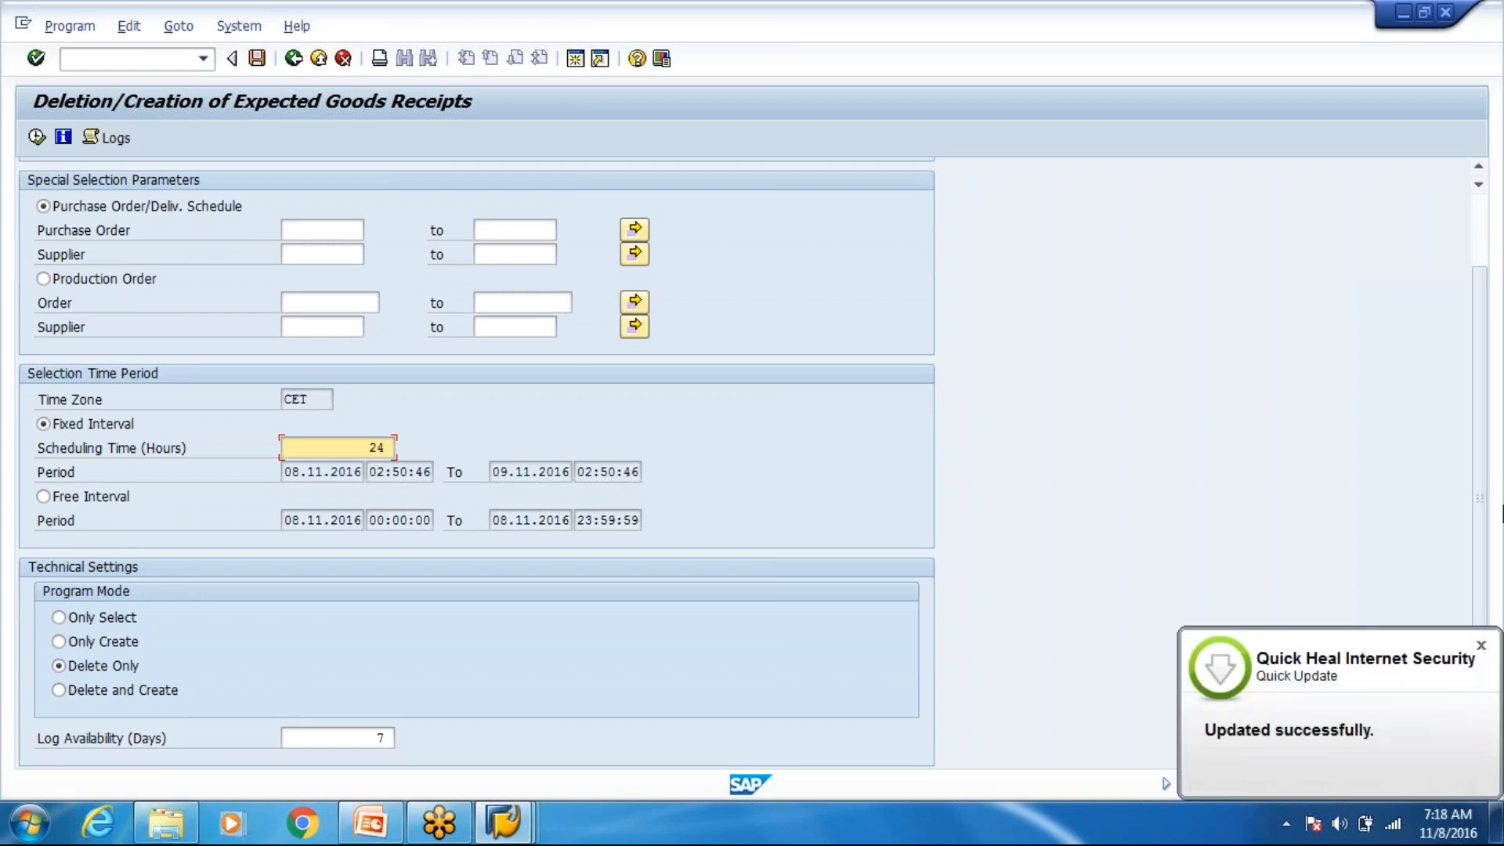
{"action": "left_click", "coordinate": [1480, 646]}
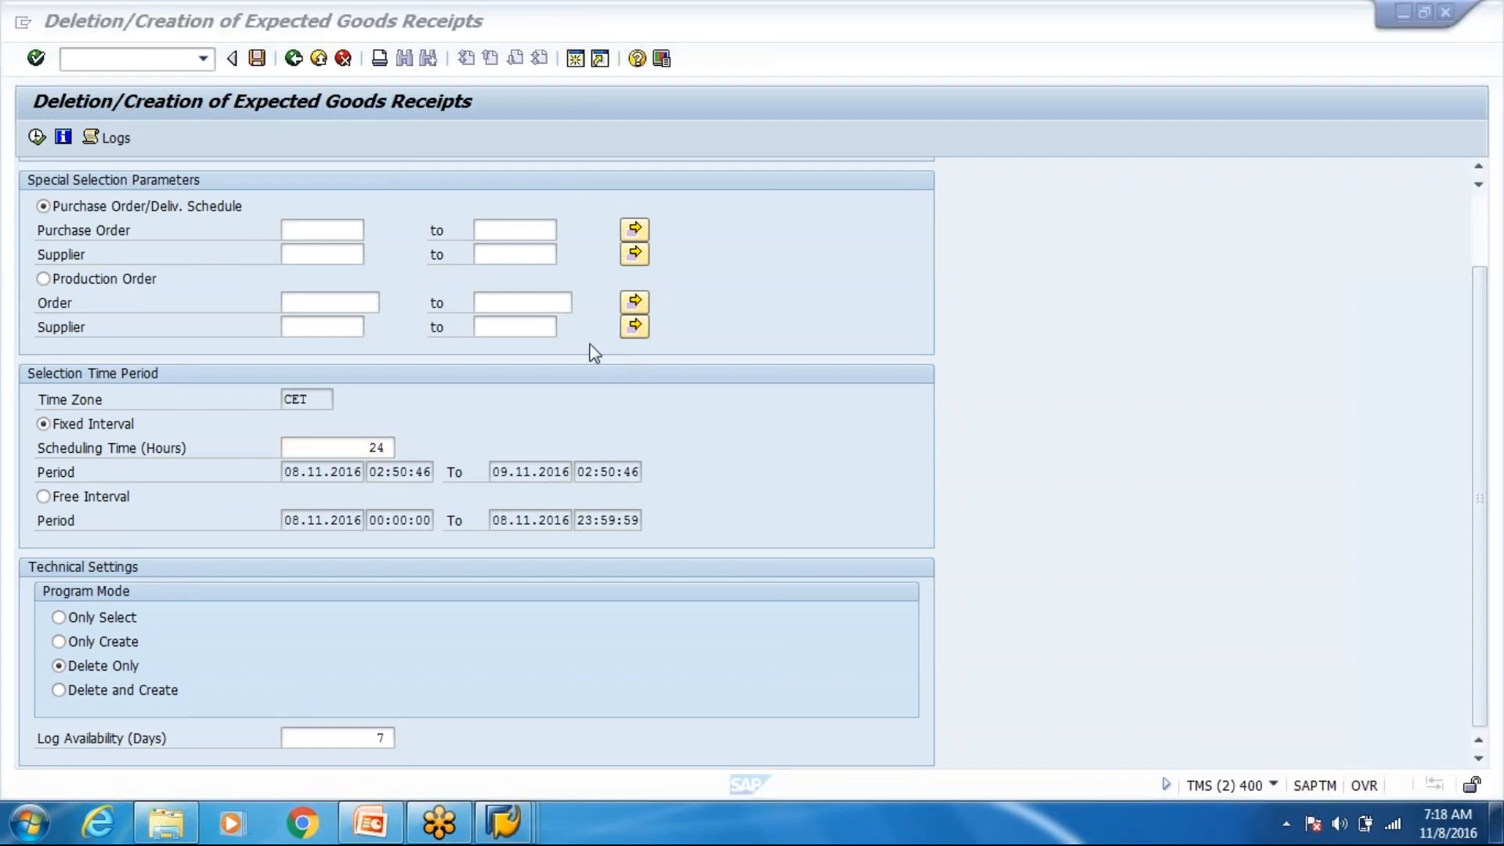
{"action": "left_click", "coordinate": [1316, 593]}
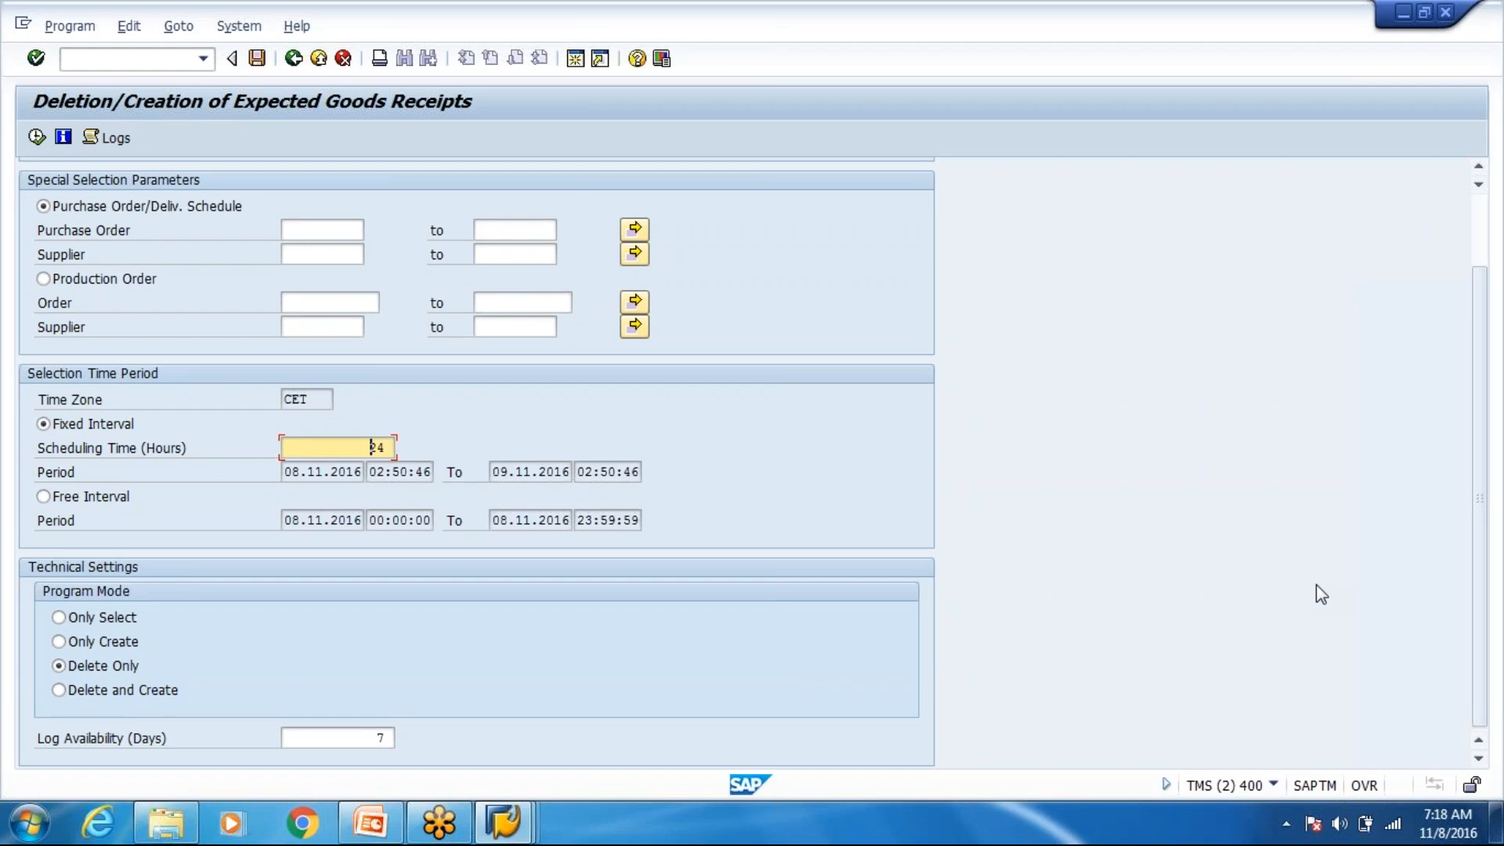
{"action": "scroll", "coordinate": [661, 234], "scroll_direction": "up", "scroll_amount": 2}
{"action": "left_click", "coordinate": [37, 139]}
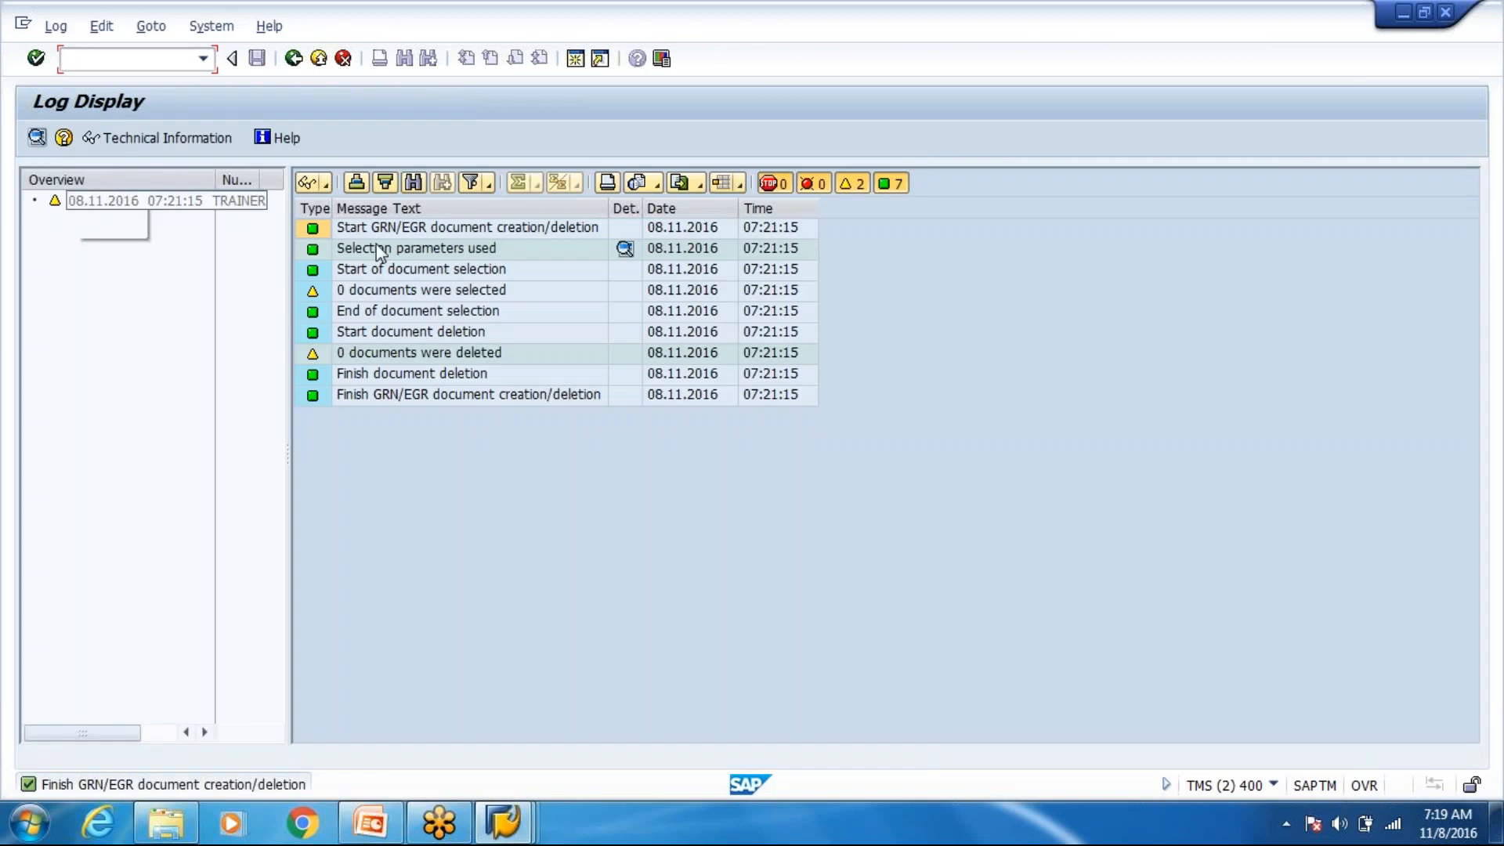
{"action": "key", "text": "F3"}
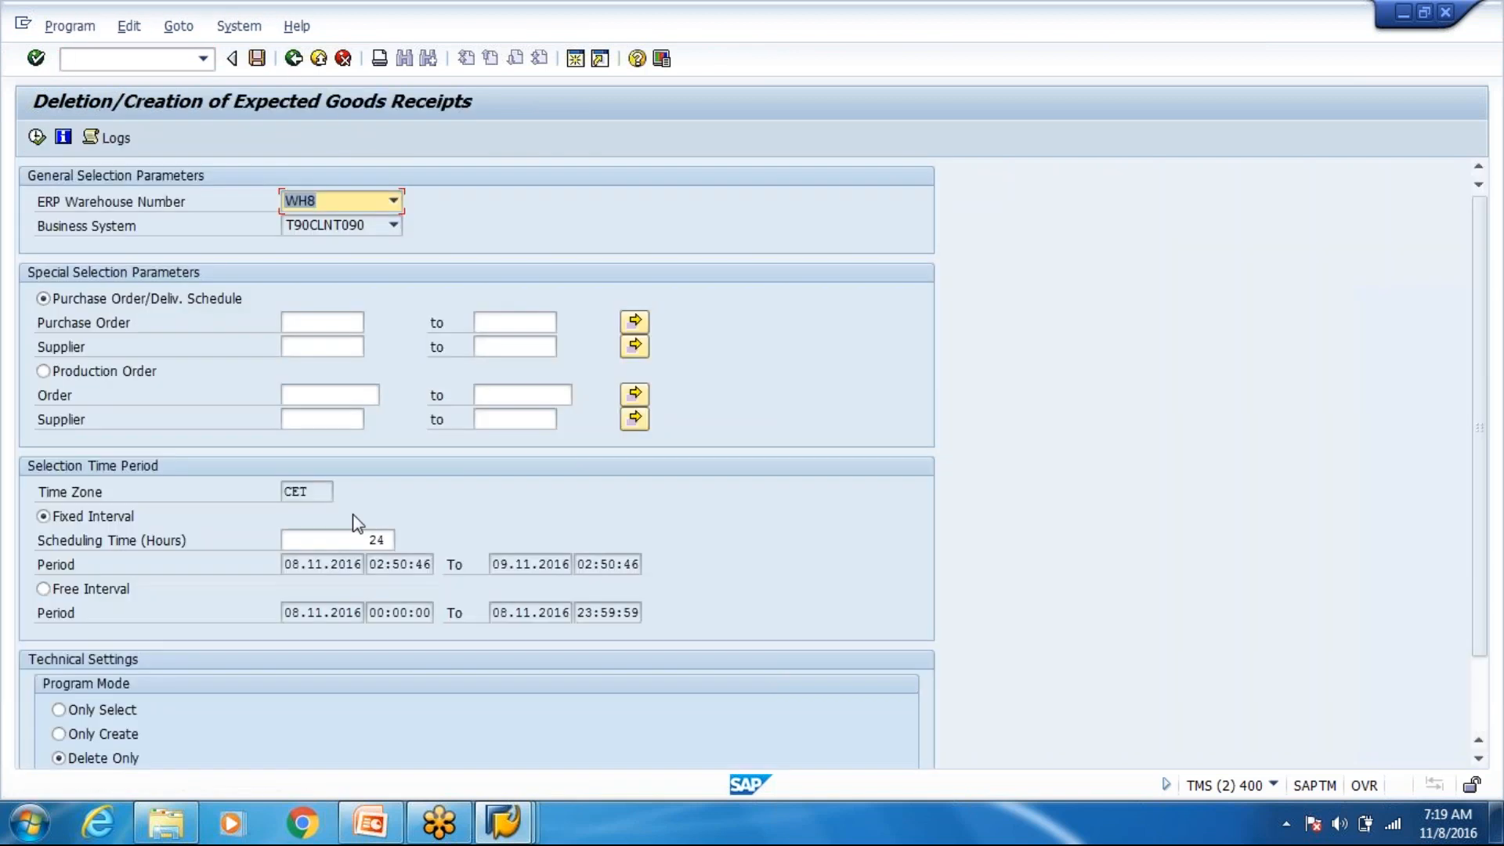
Step: Switch the selection time period to a free interval starting on 07.11.2016, and run the expected goods receipt deletion
{"action": "left_click", "coordinate": [83, 587]}
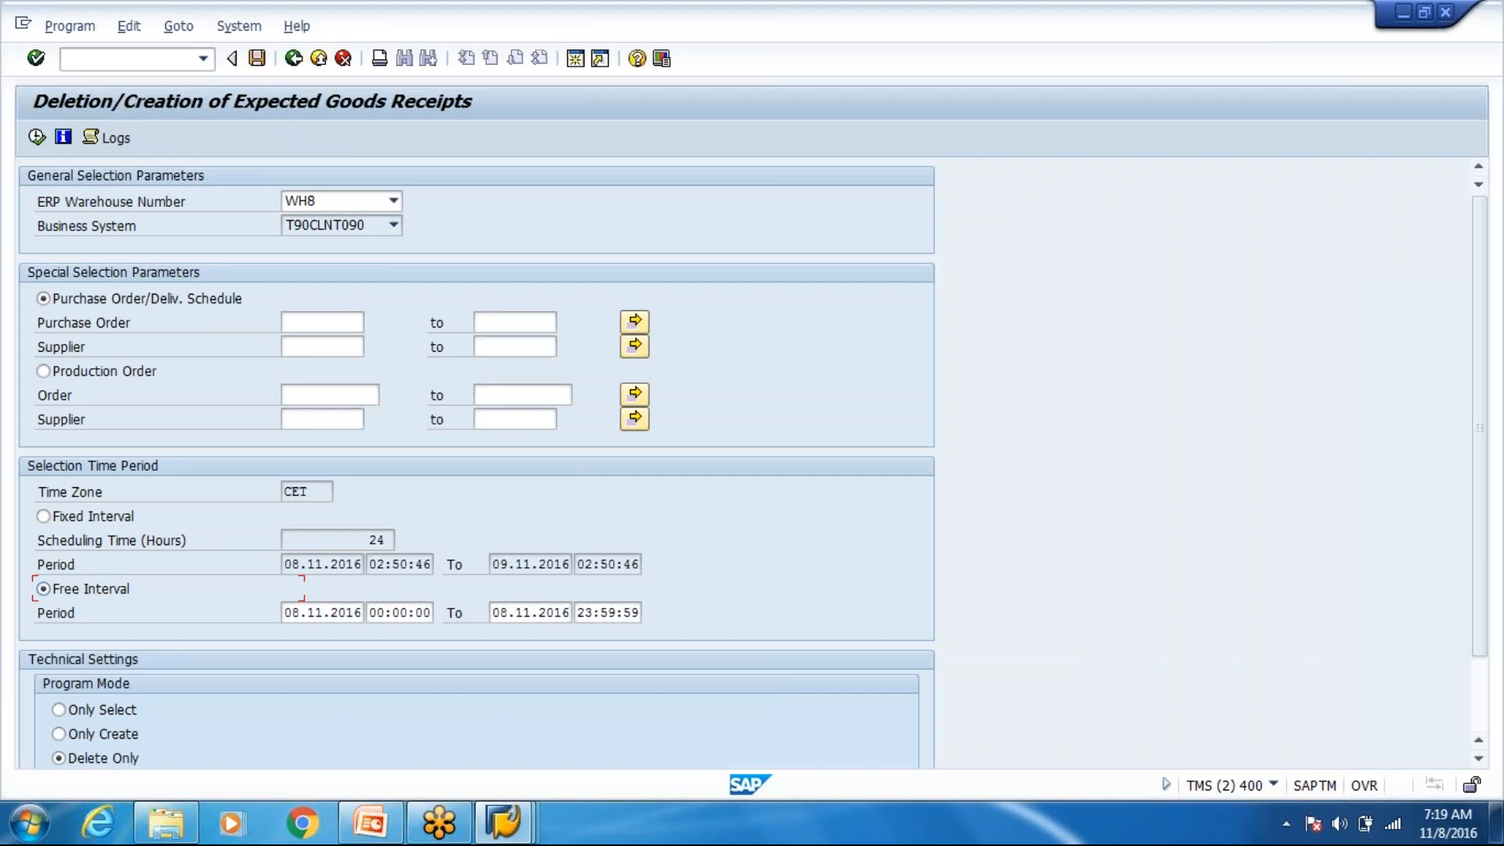
{"action": "left_click", "coordinate": [306, 613]}
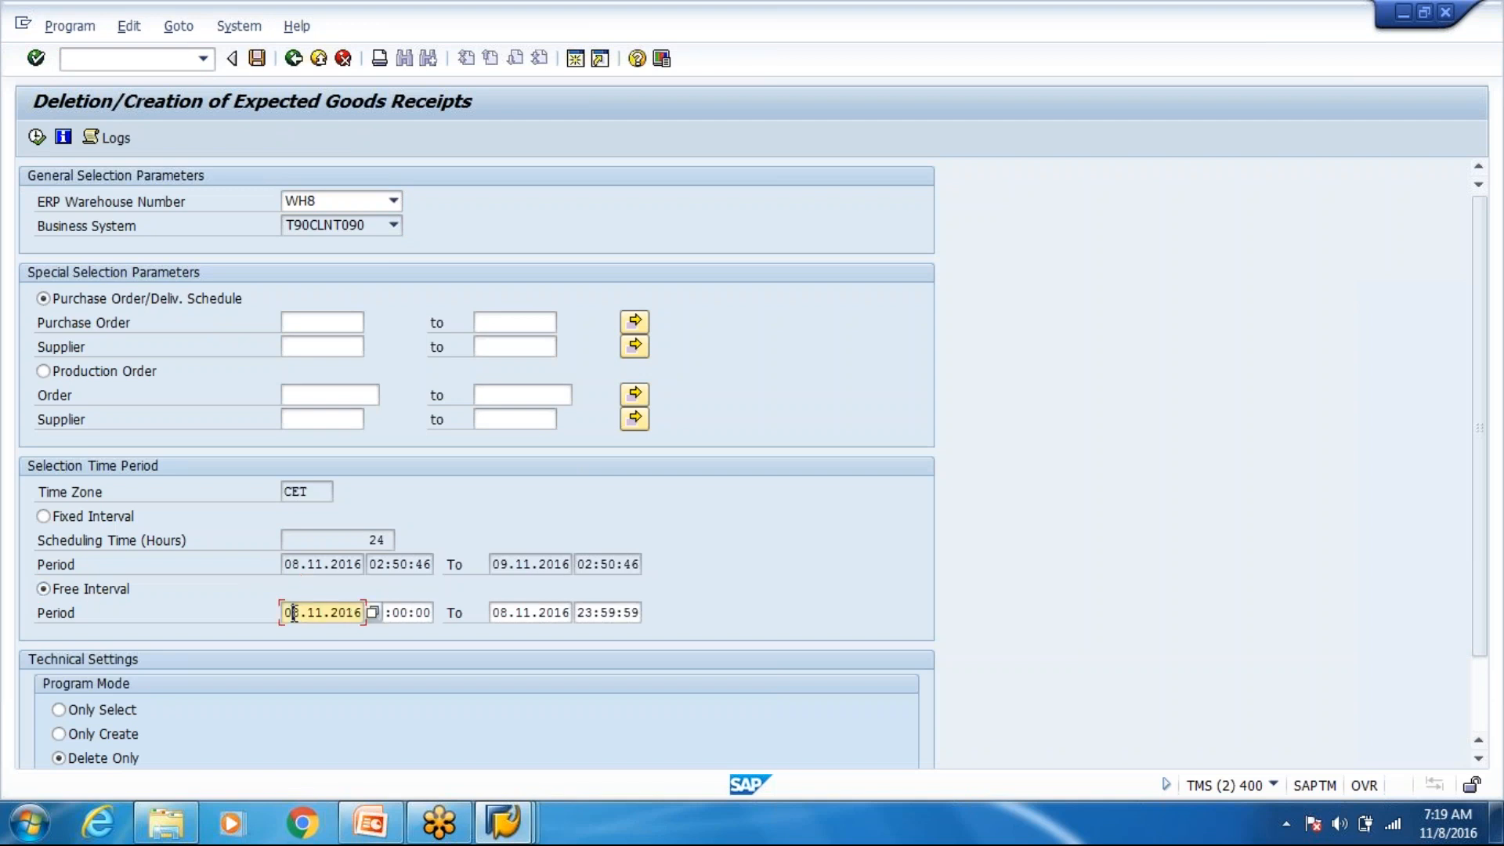
{"action": "key", "text": "BackSpace"}
{"action": "type", "text": "7.11.201"}
{"action": "left_click", "coordinate": [37, 138]}
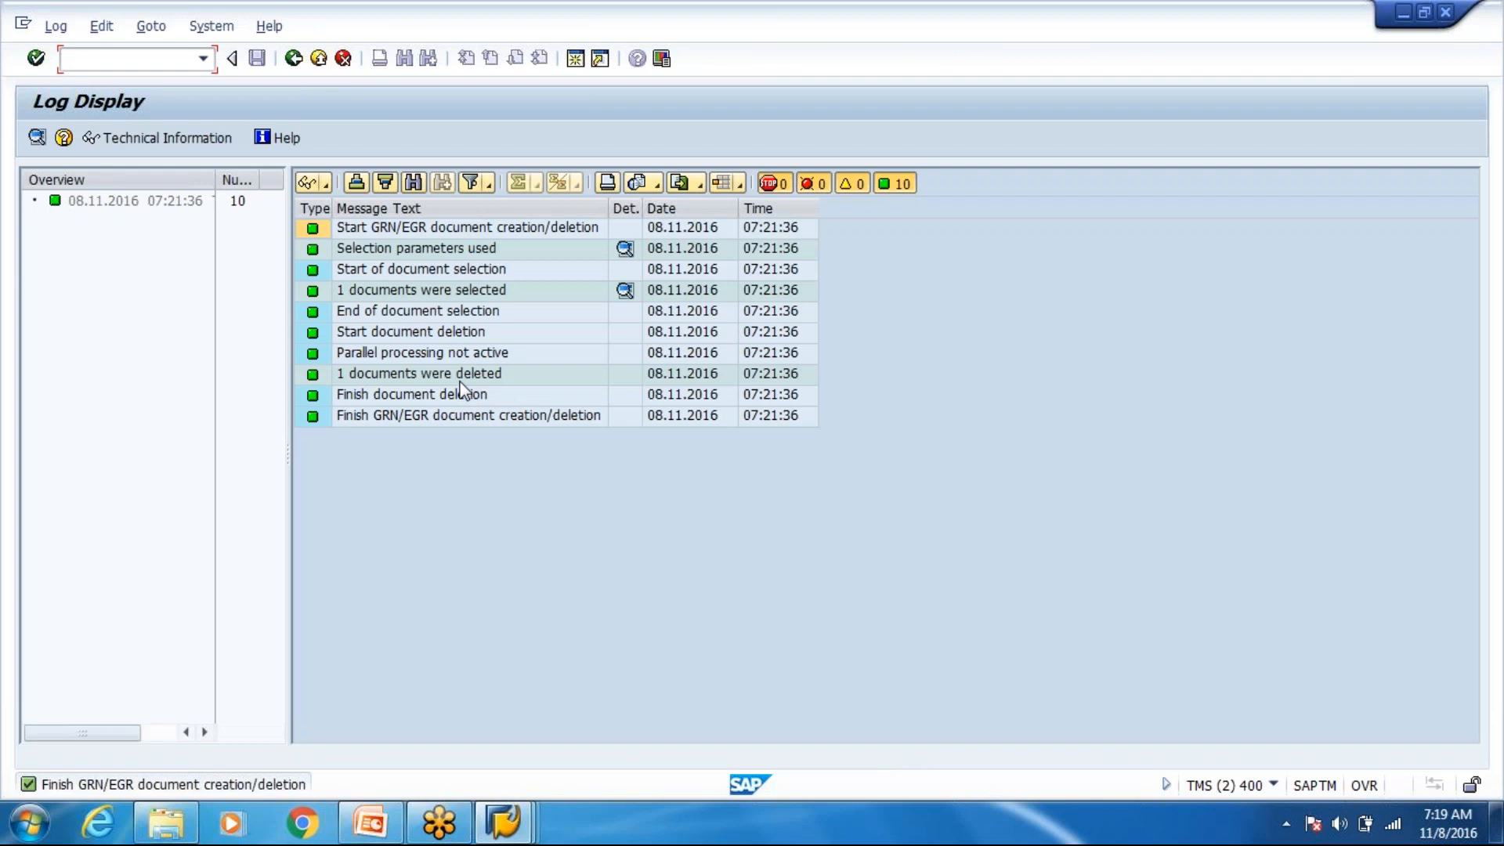
Step: Read the long text of the deleted-documents log message, and display the selected document's details to check its reference and document numbers
{"action": "left_click", "coordinate": [460, 379]}
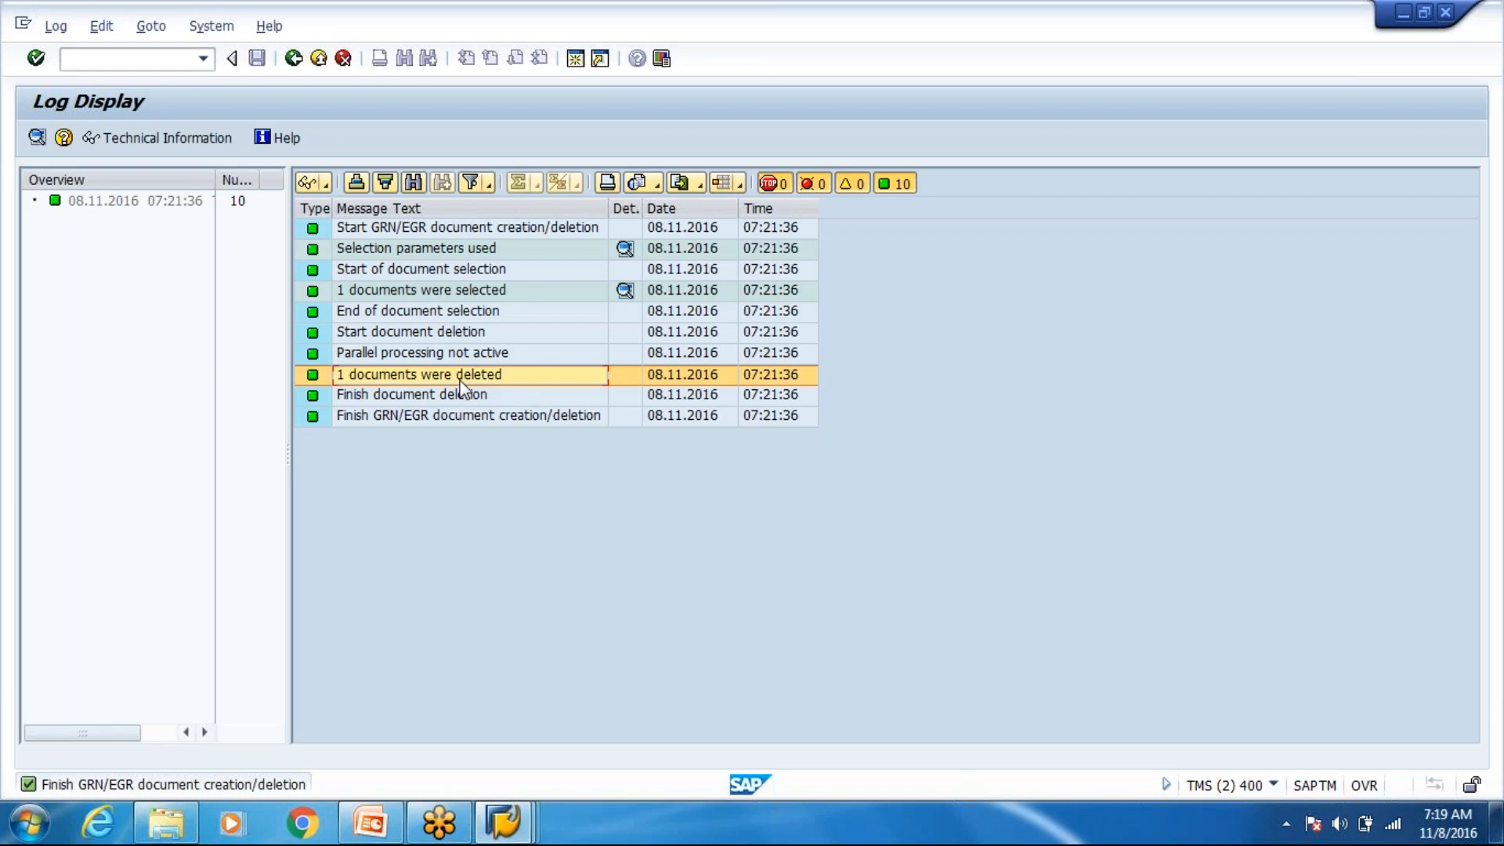
{"action": "double_click", "coordinate": [461, 381]}
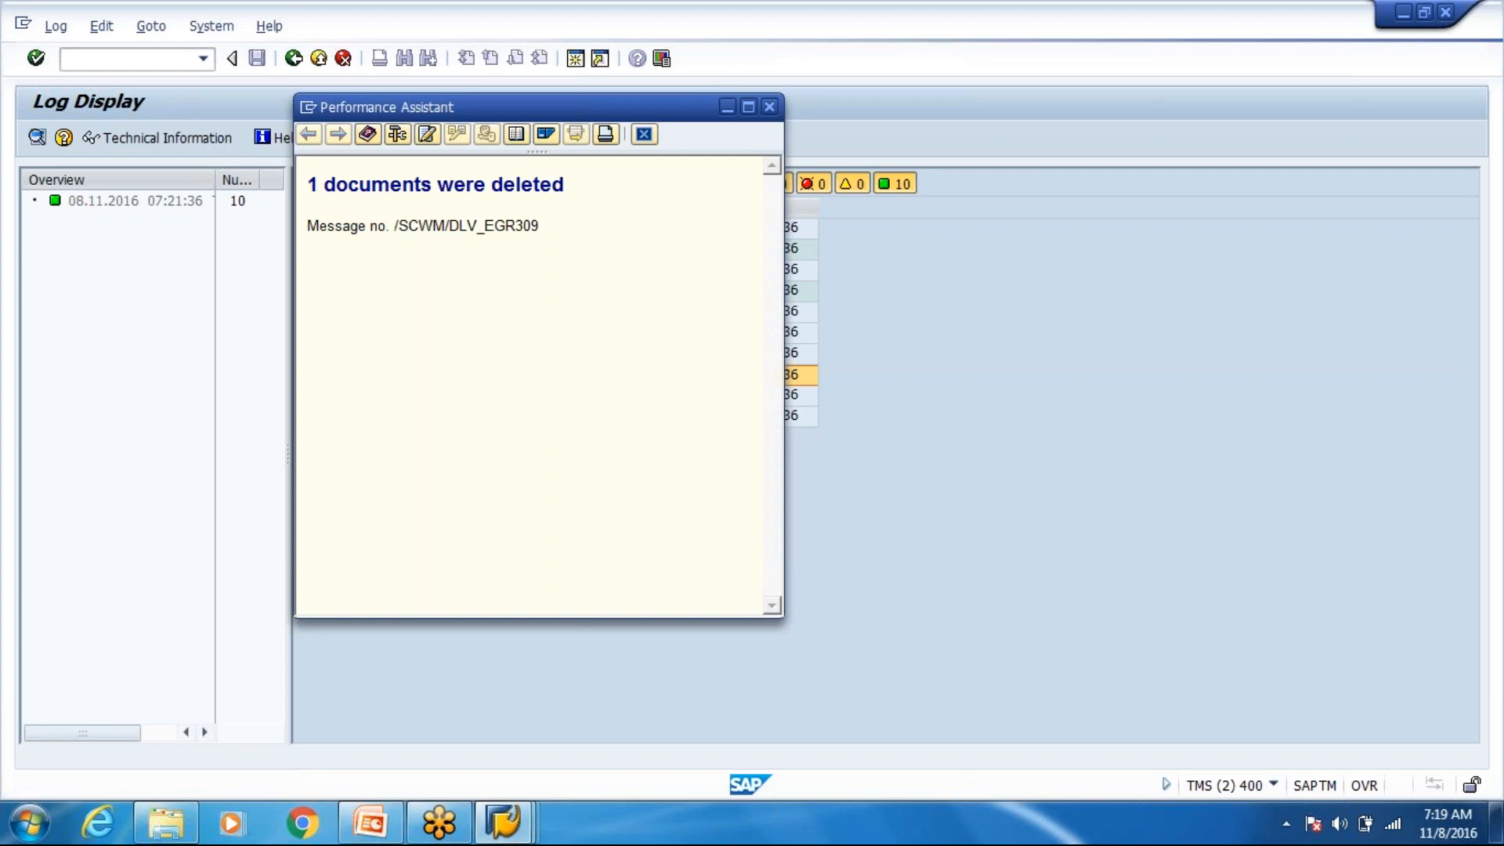
{"action": "left_click", "coordinate": [769, 107]}
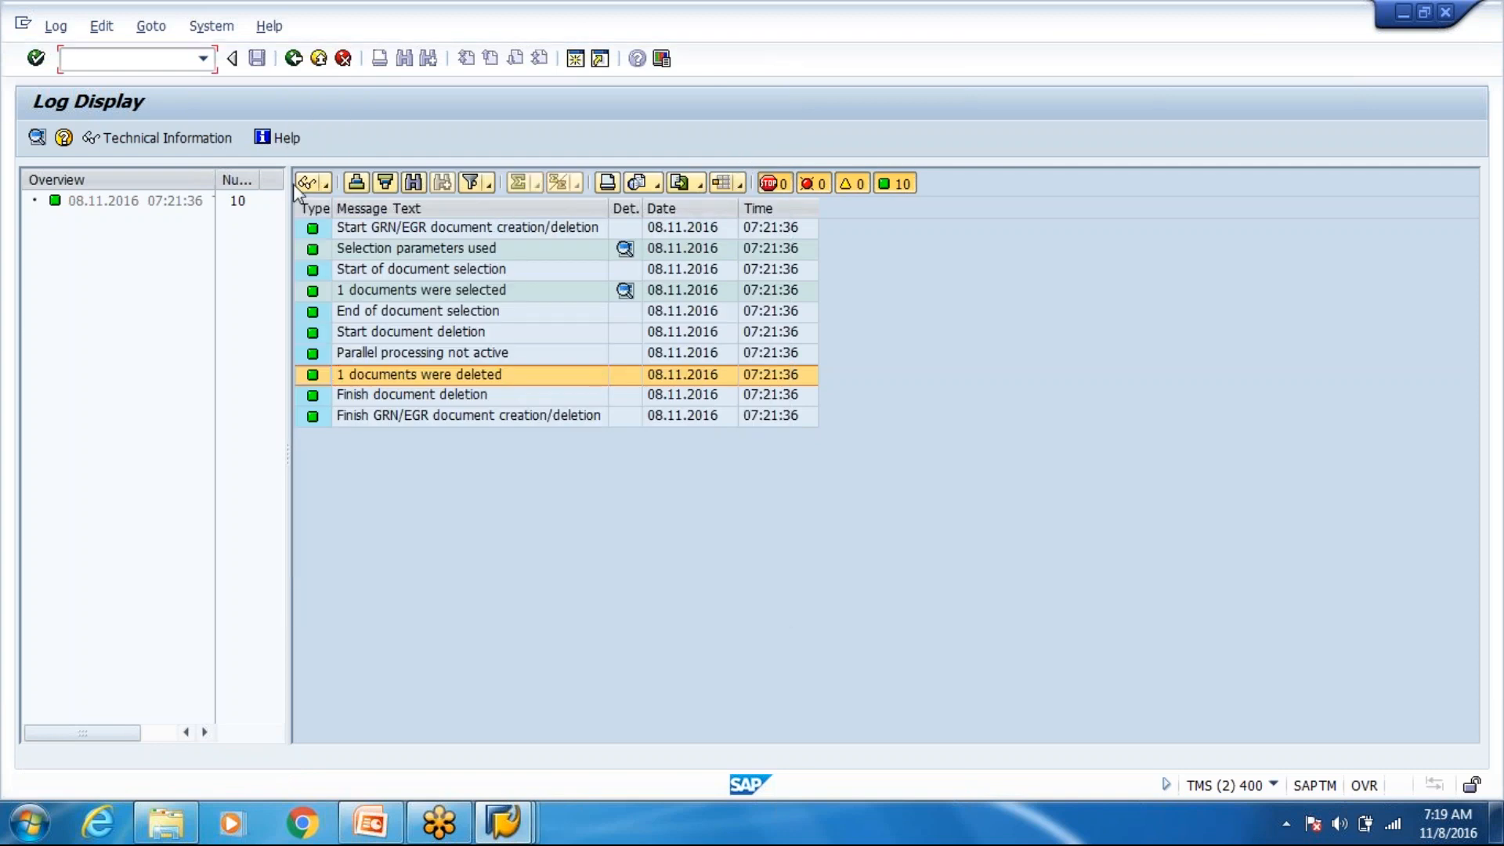
{"action": "left_click", "coordinate": [625, 291]}
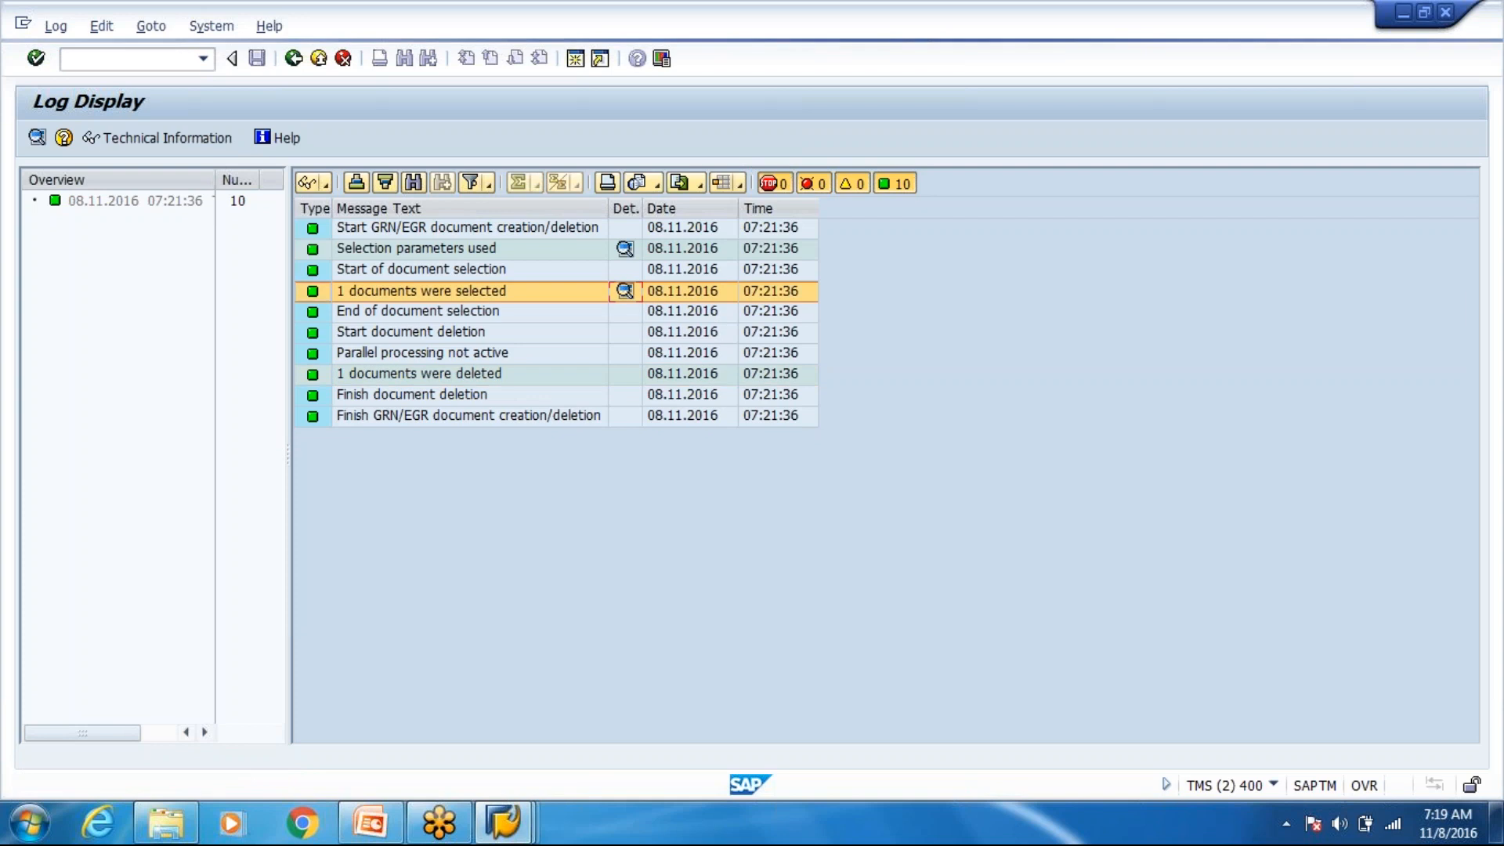
{"action": "left_click", "coordinate": [427, 501]}
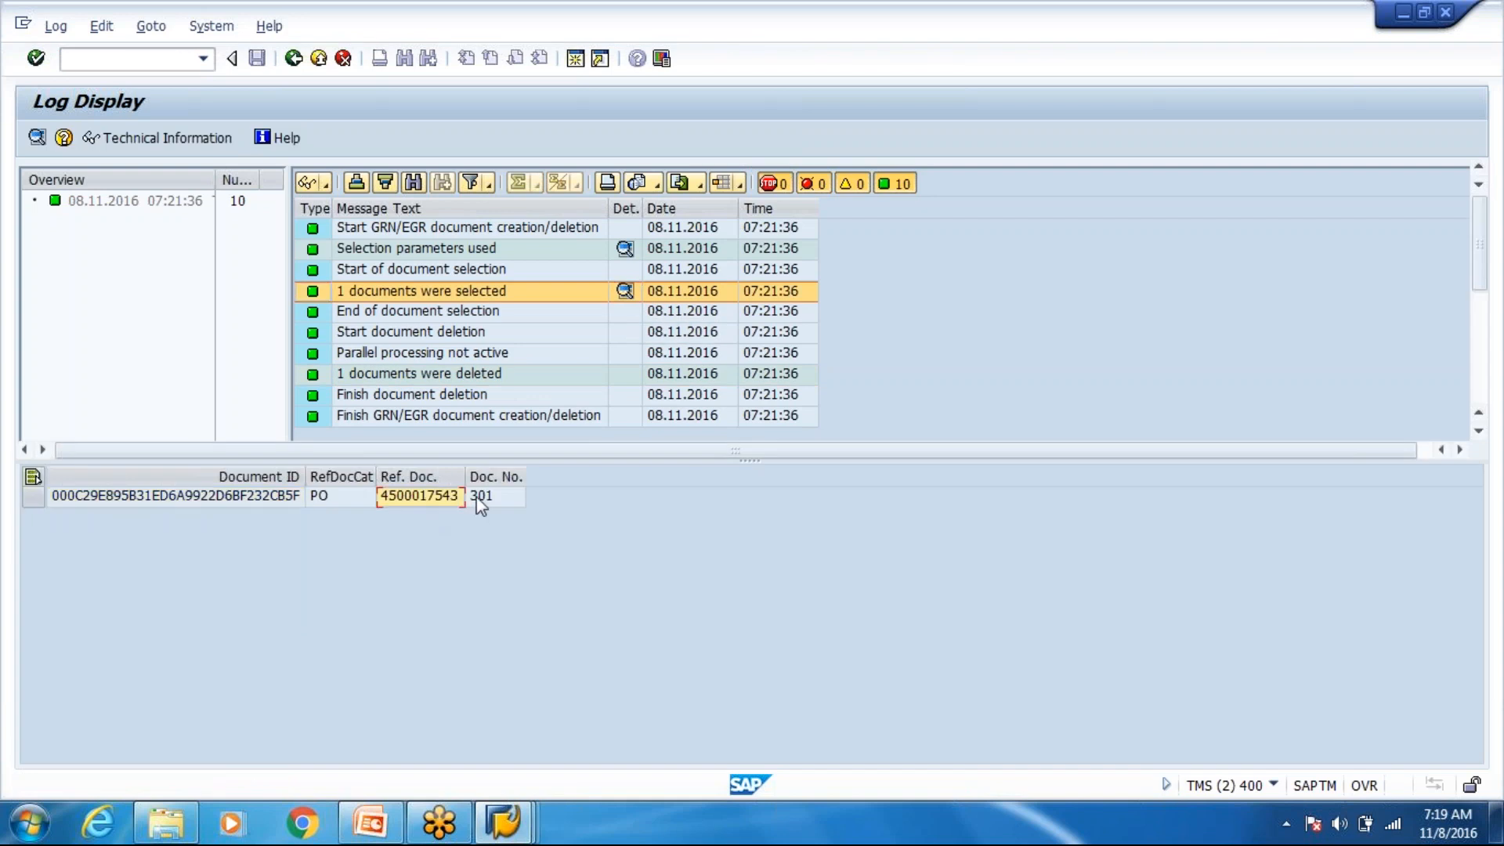
{"action": "left_click", "coordinate": [498, 495]}
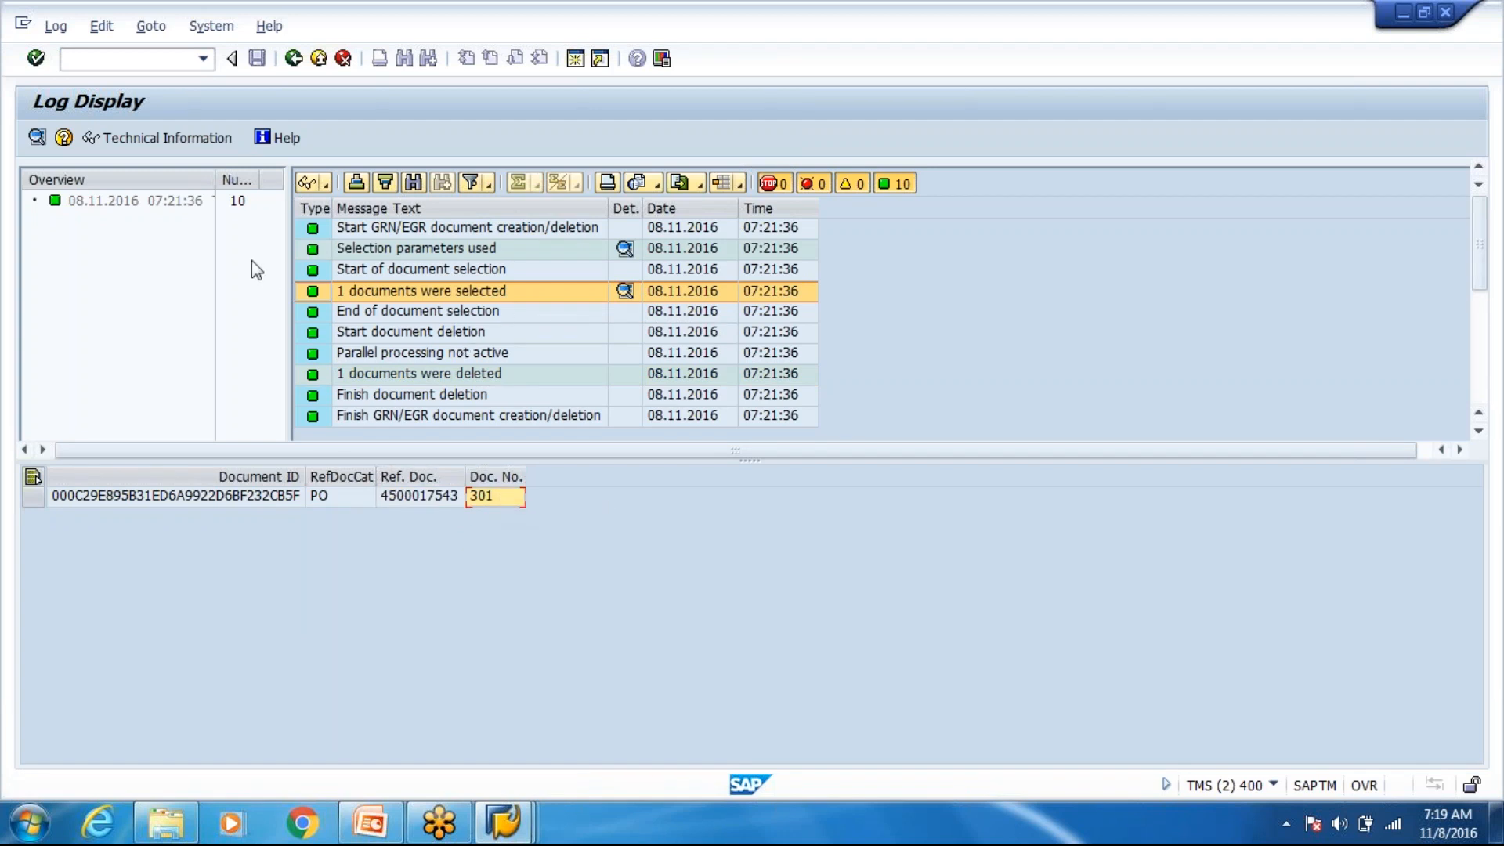
Step: Switch to the Maintain Expected Goods Receipt session, search for expected goods receipt 302 to check its deletion, and leave the transaction
{"action": "key", "text": "alt+Tab"}
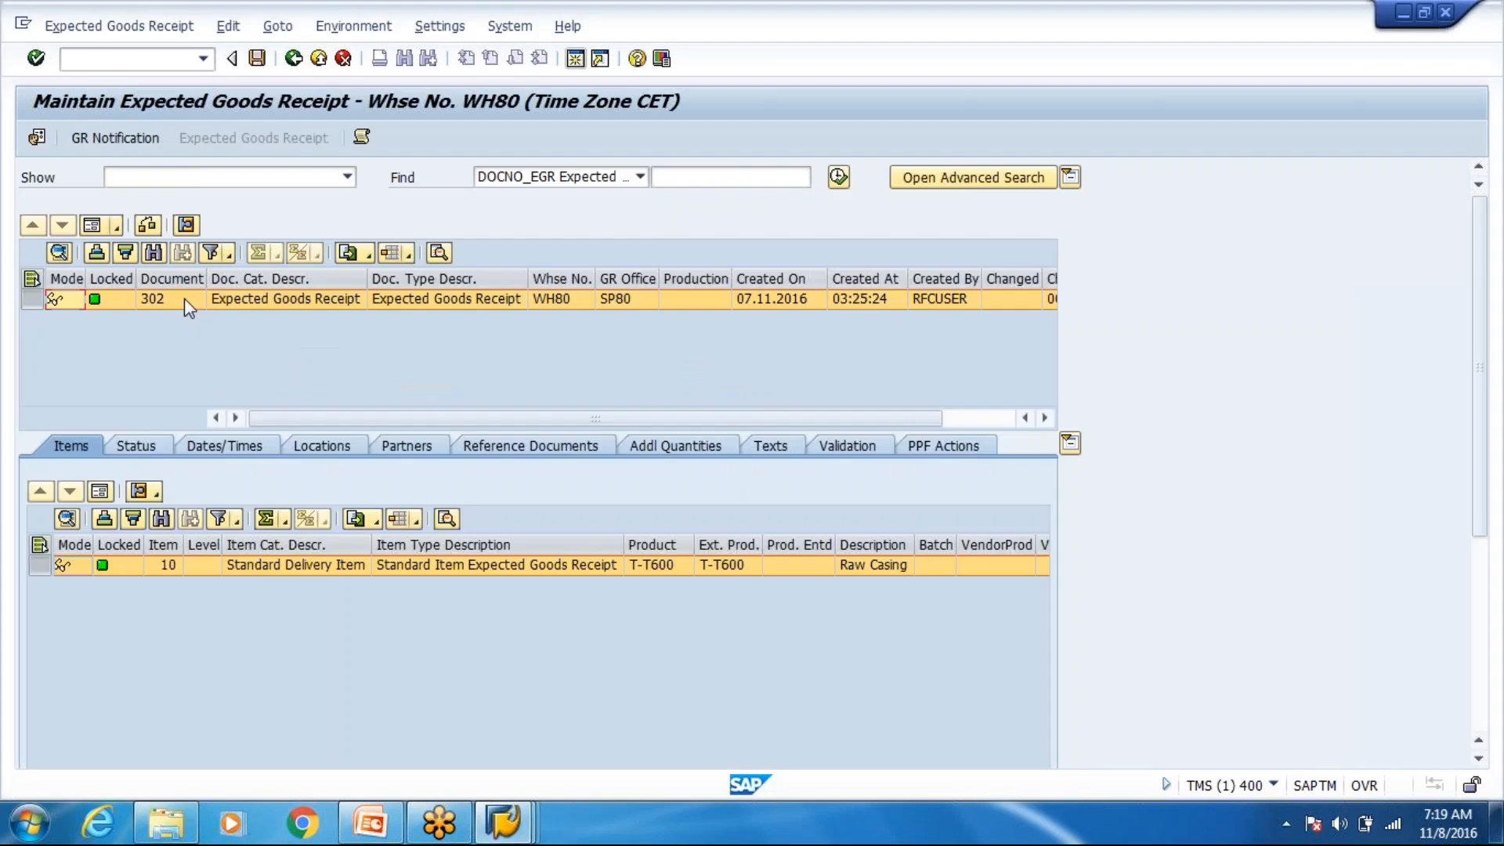
{"action": "left_click", "coordinate": [719, 176]}
{"action": "type", "text": "302"}
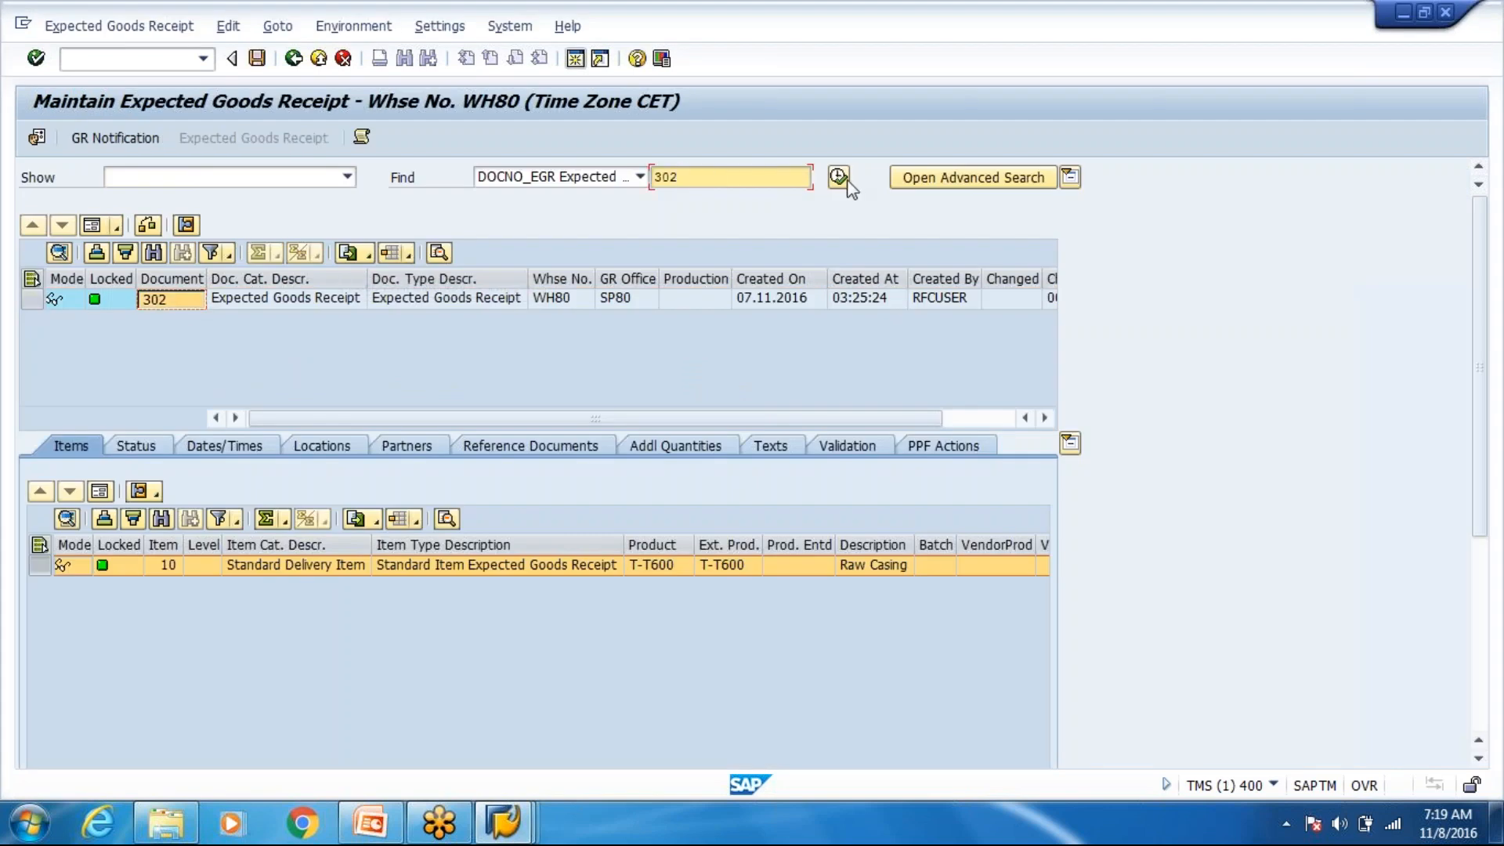
{"action": "left_click", "coordinate": [839, 177]}
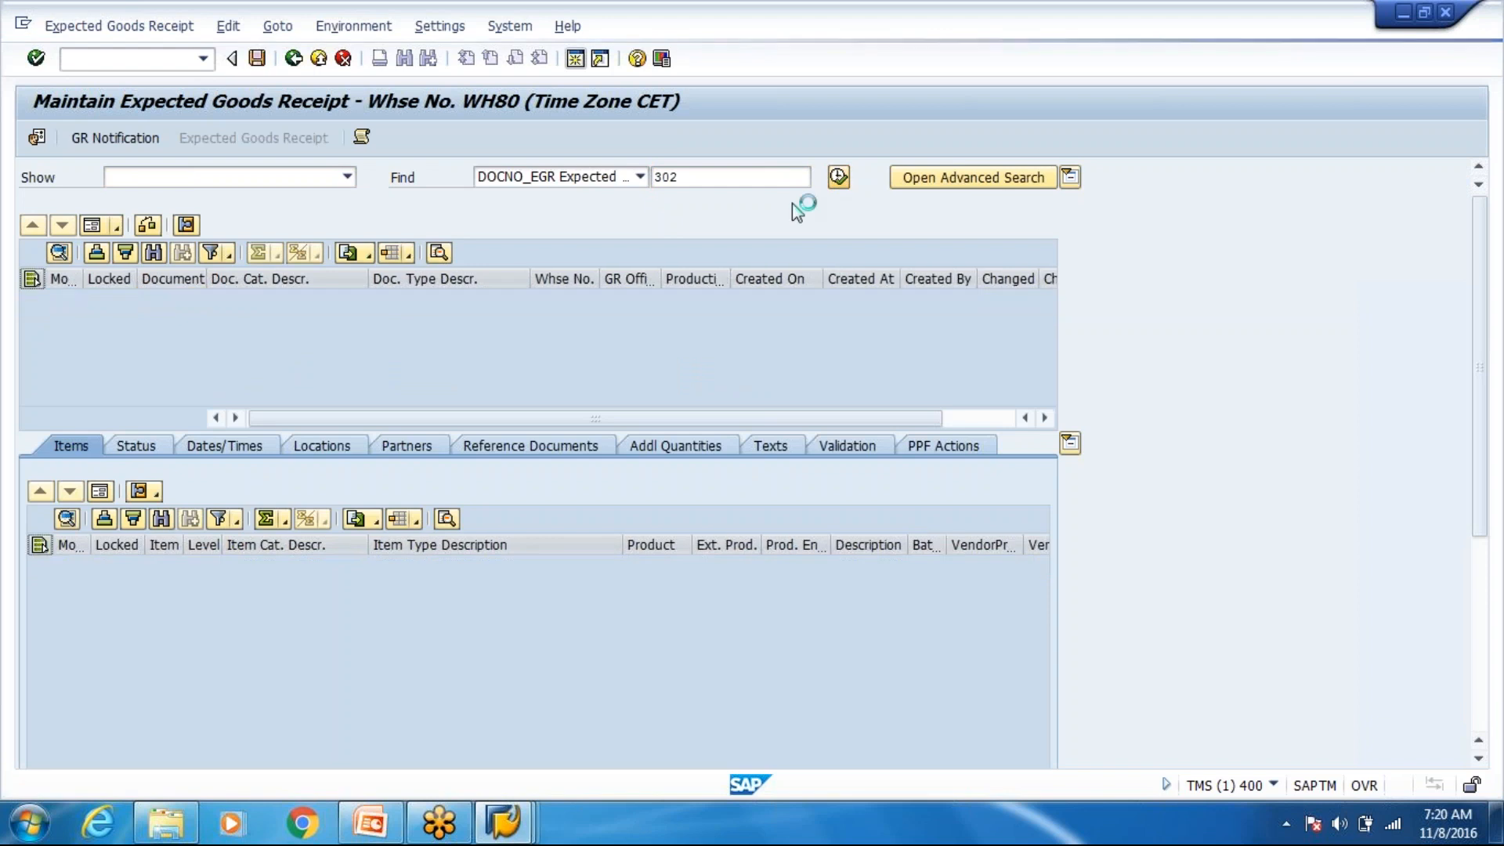
{"action": "left_click", "coordinate": [318, 59]}
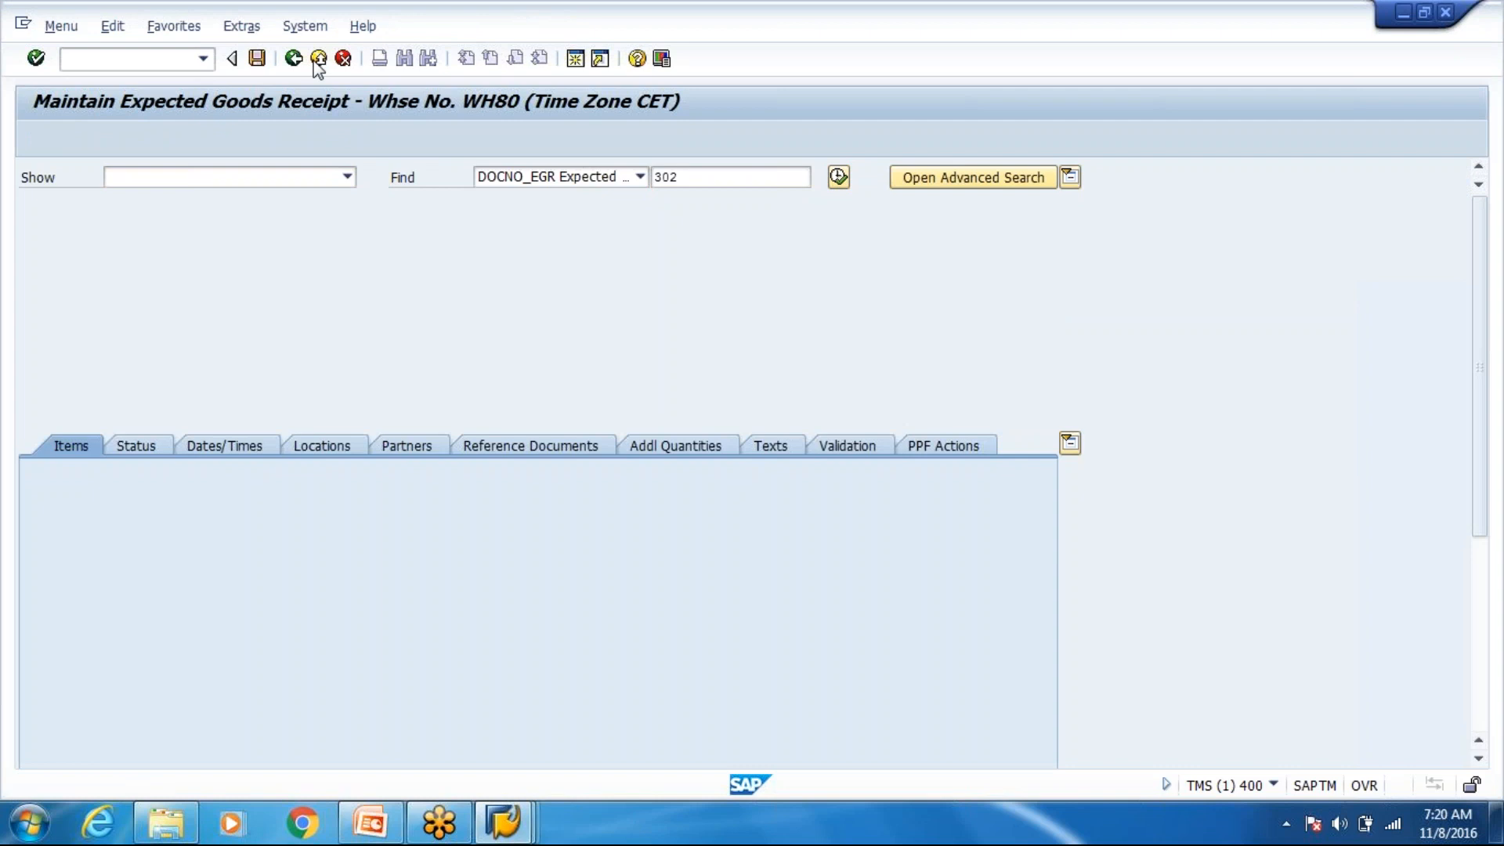